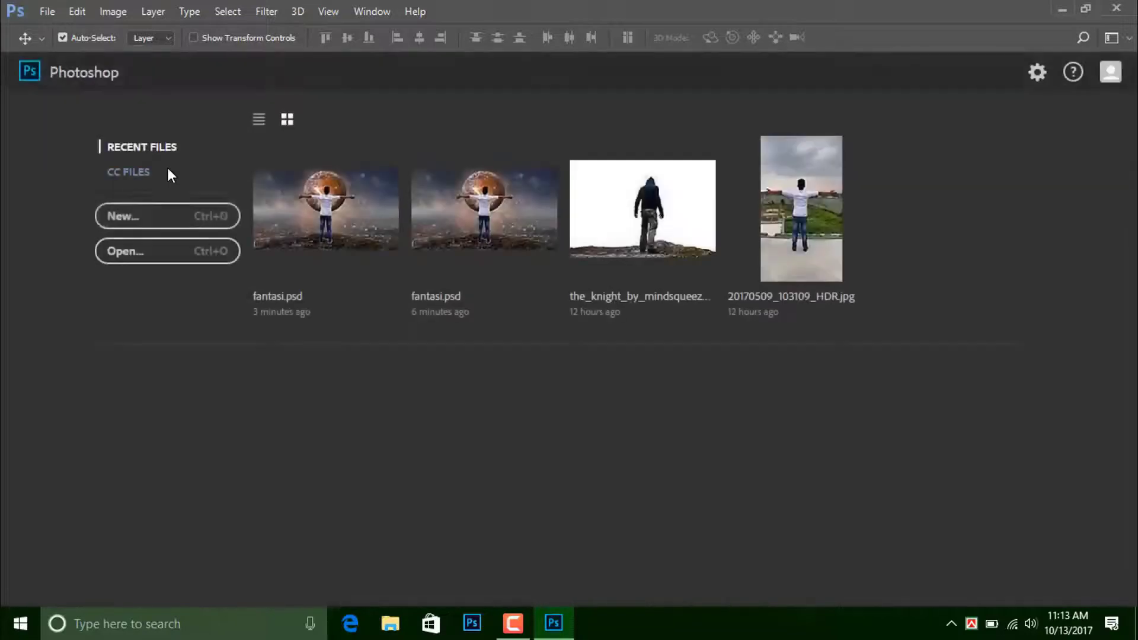
Step: Create a new 1920×1080, 300 ppi document with a white background
click(166, 217)
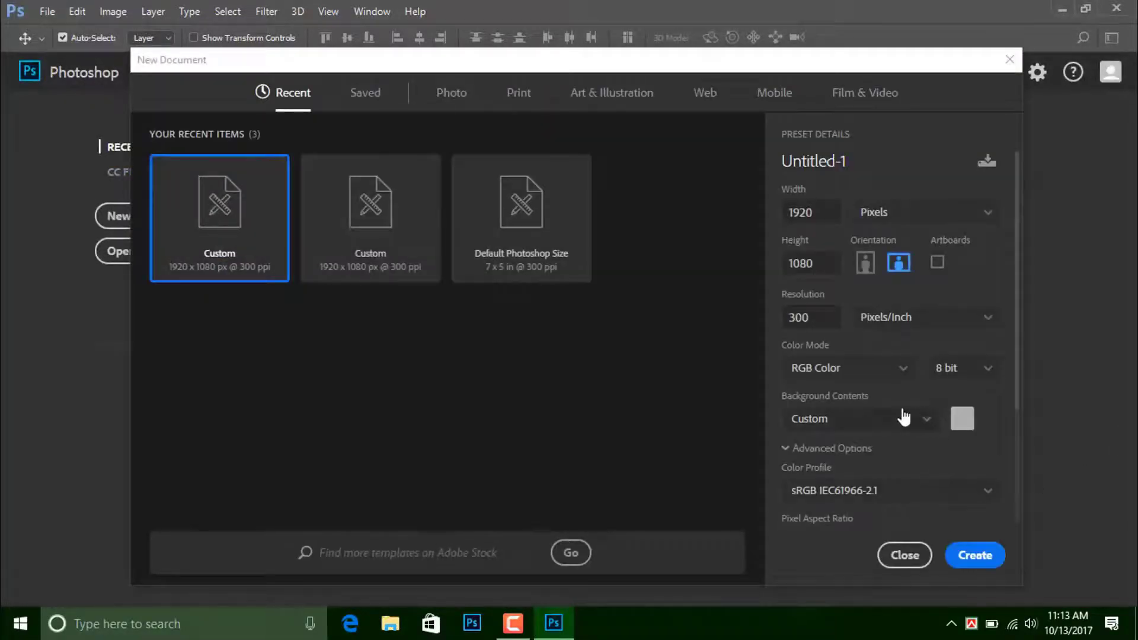
click(965, 419)
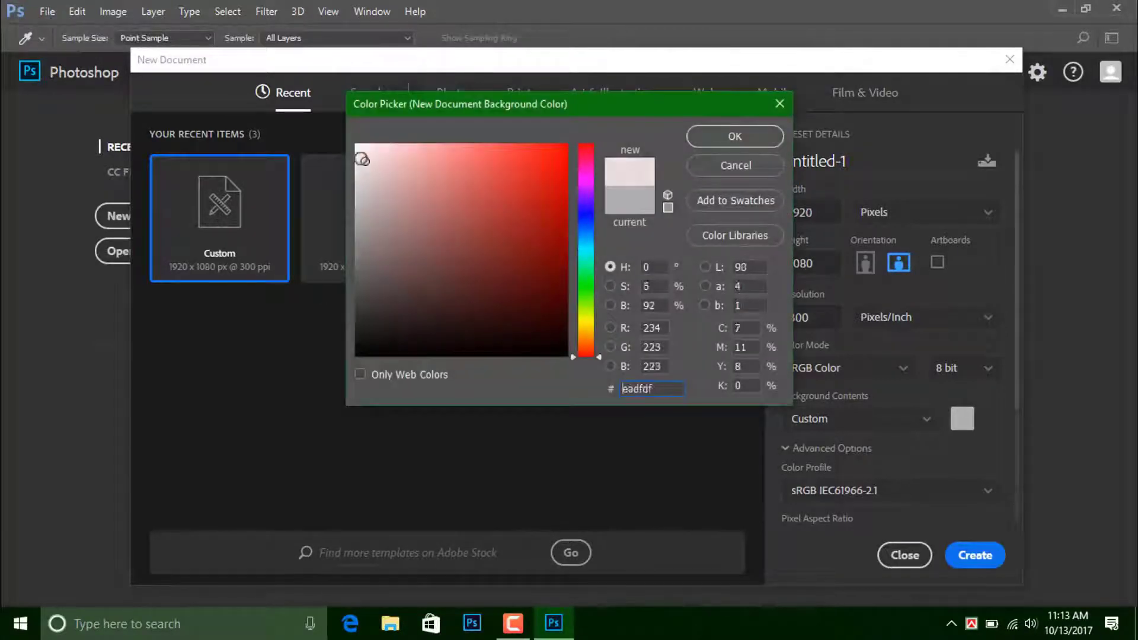
drag(354, 197, 356, 144)
click(723, 135)
click(987, 557)
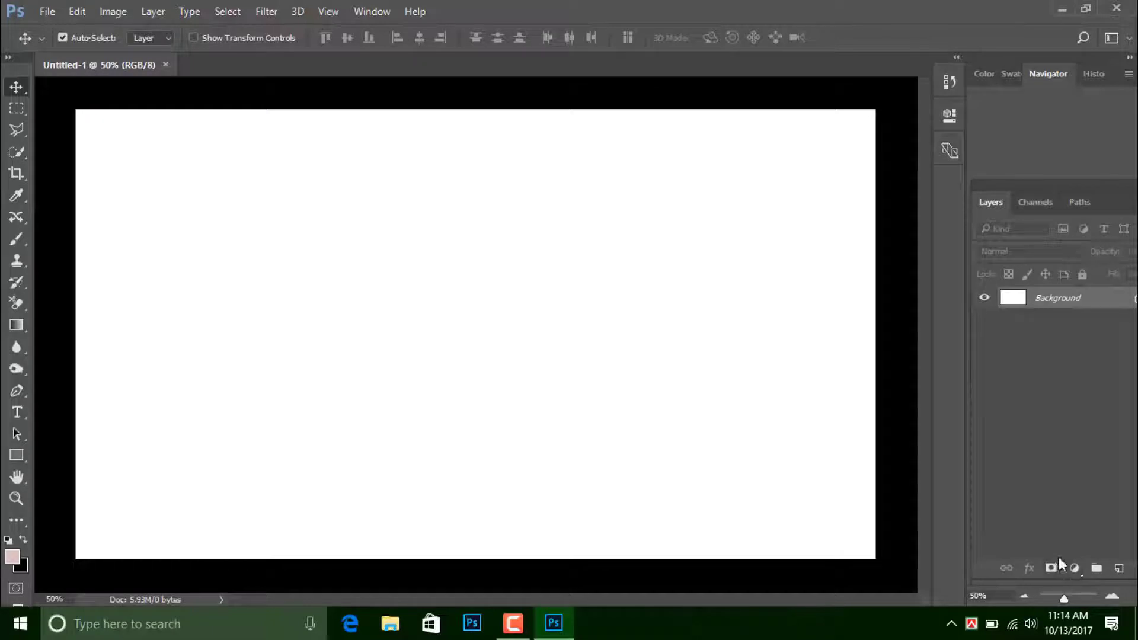
Step: Add a Solid Color fill layer in slate blue 3c6a8b
click(1075, 569)
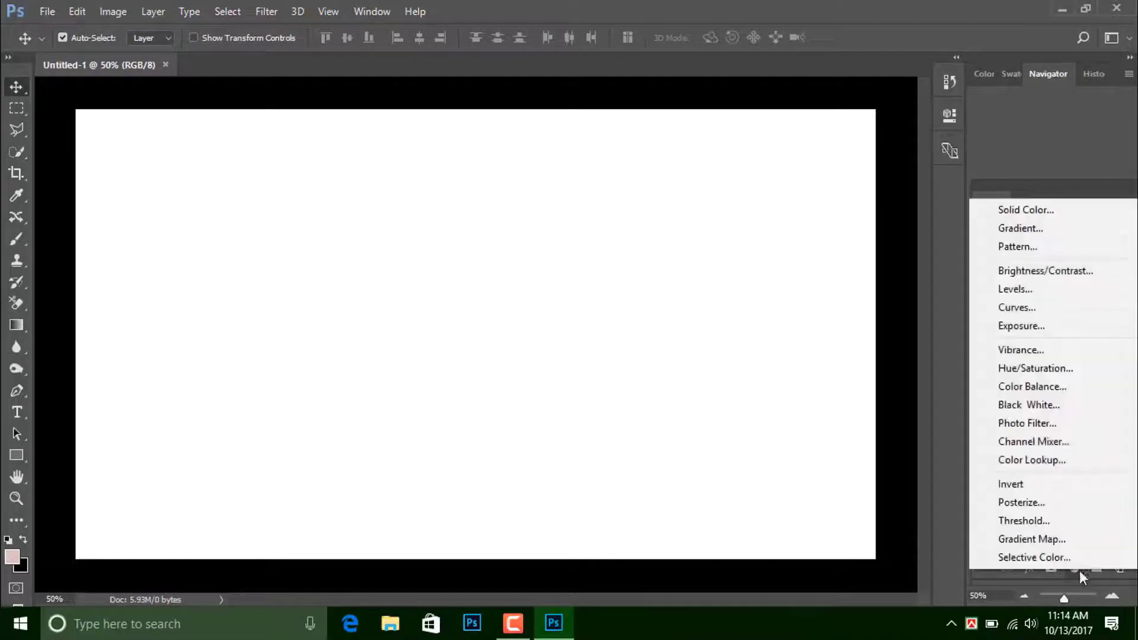
click(1034, 212)
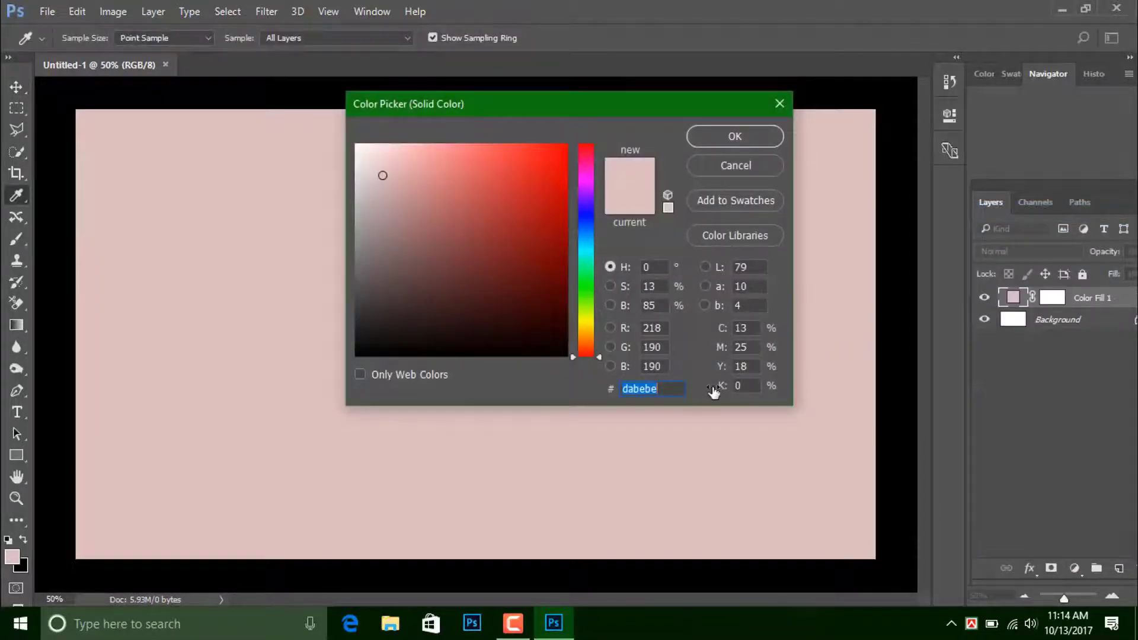
key(BackSpace)
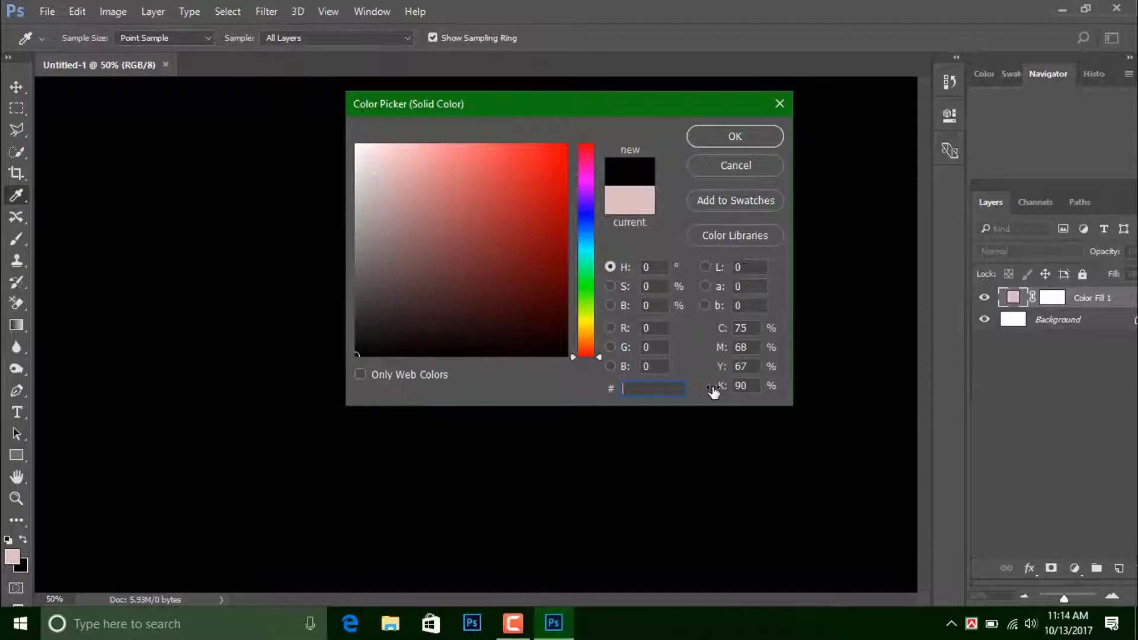
text(3)
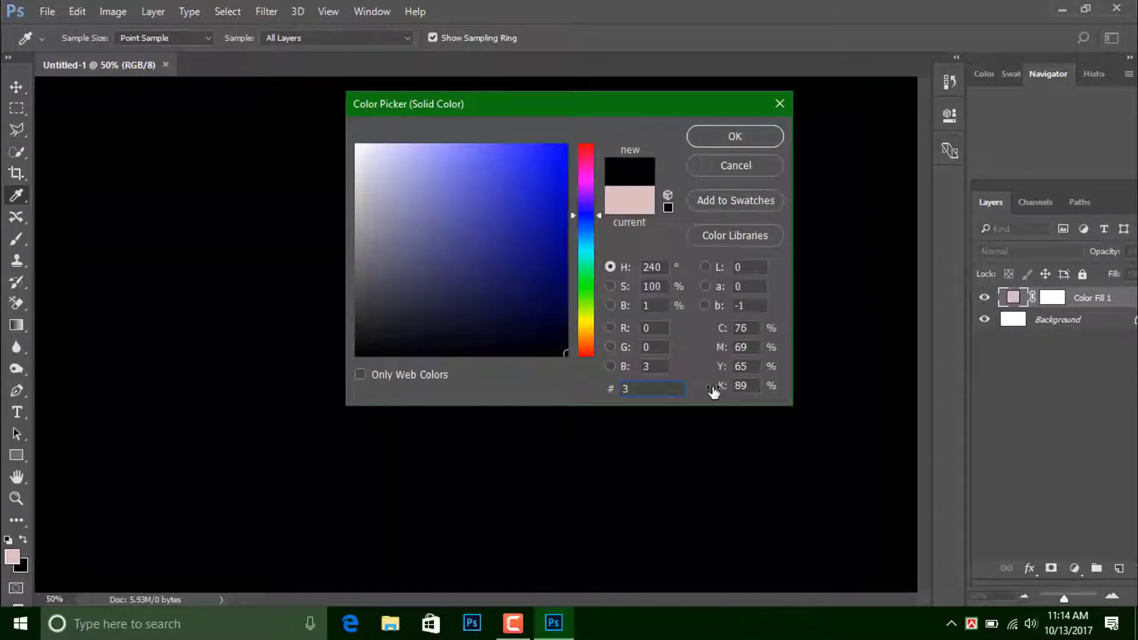
text(d)
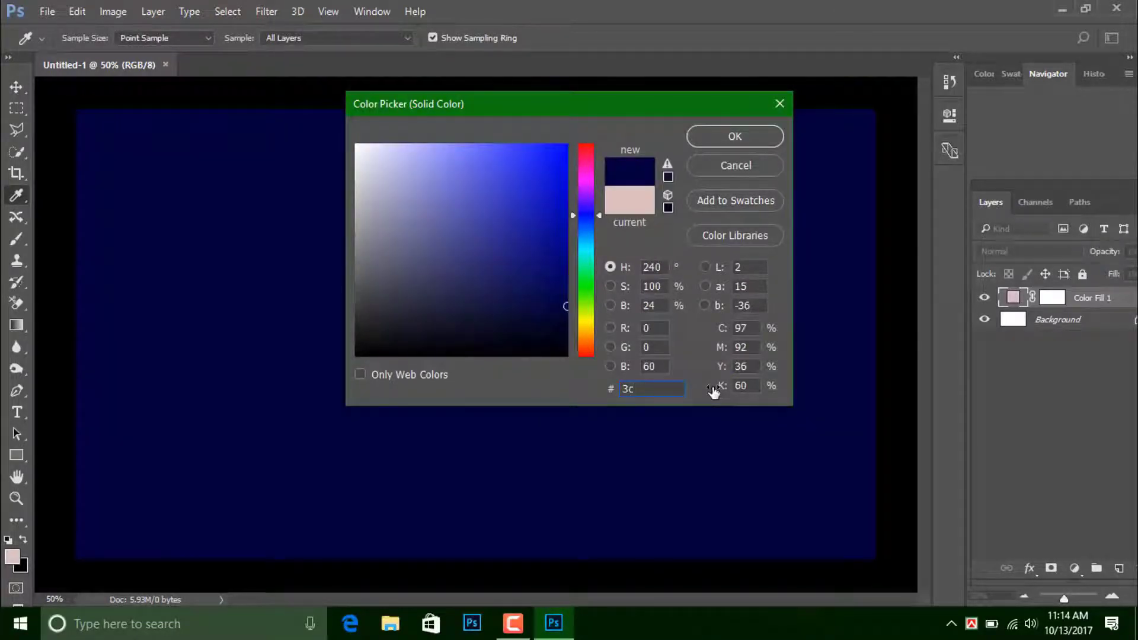
text(6)
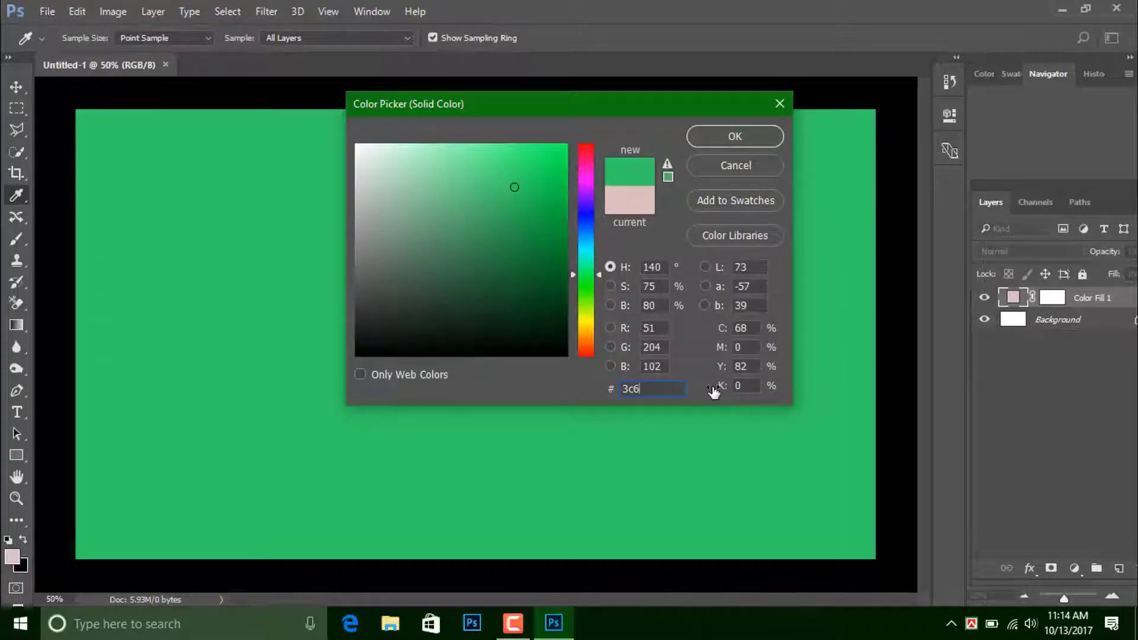
text(a8b)
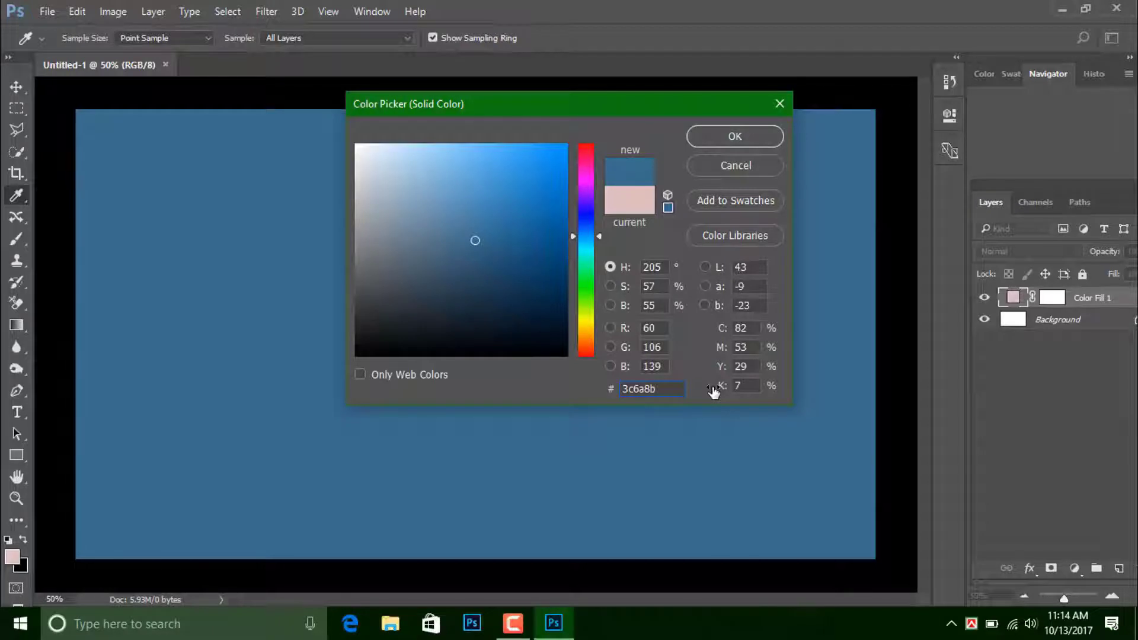
click(745, 127)
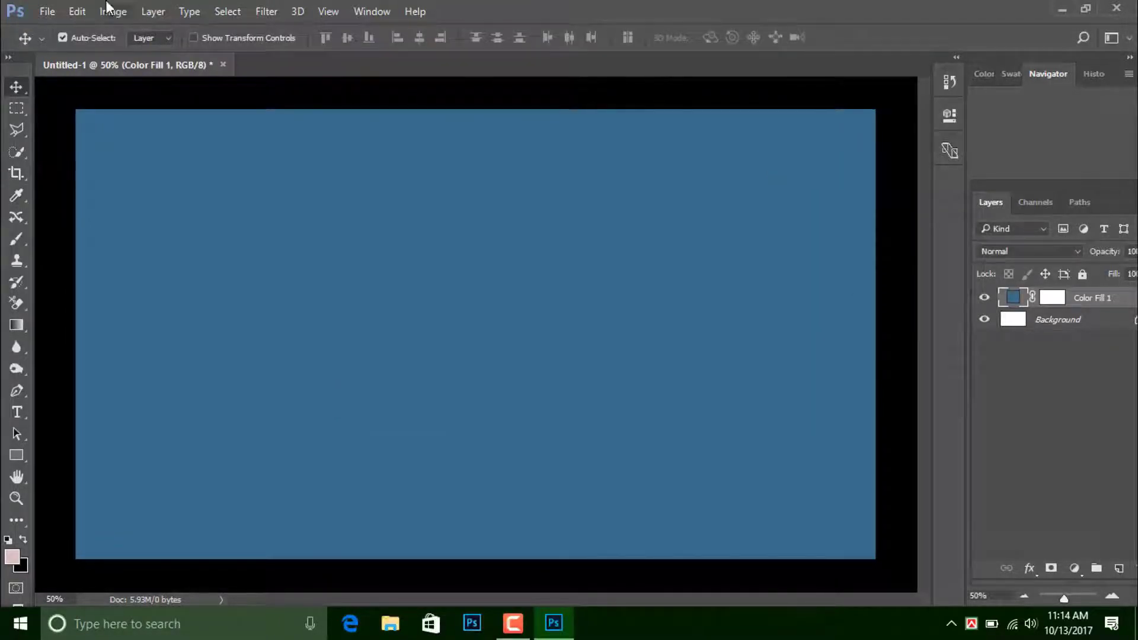
Step: Embed the stormy sky image into the document with Place Embedded
click(46, 11)
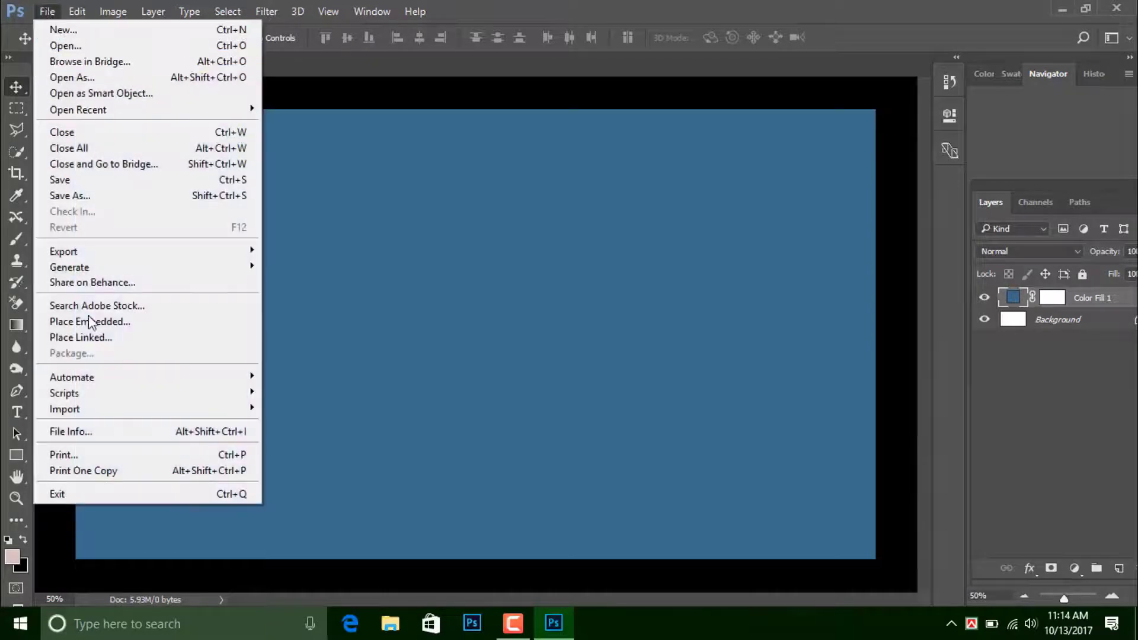
click(89, 322)
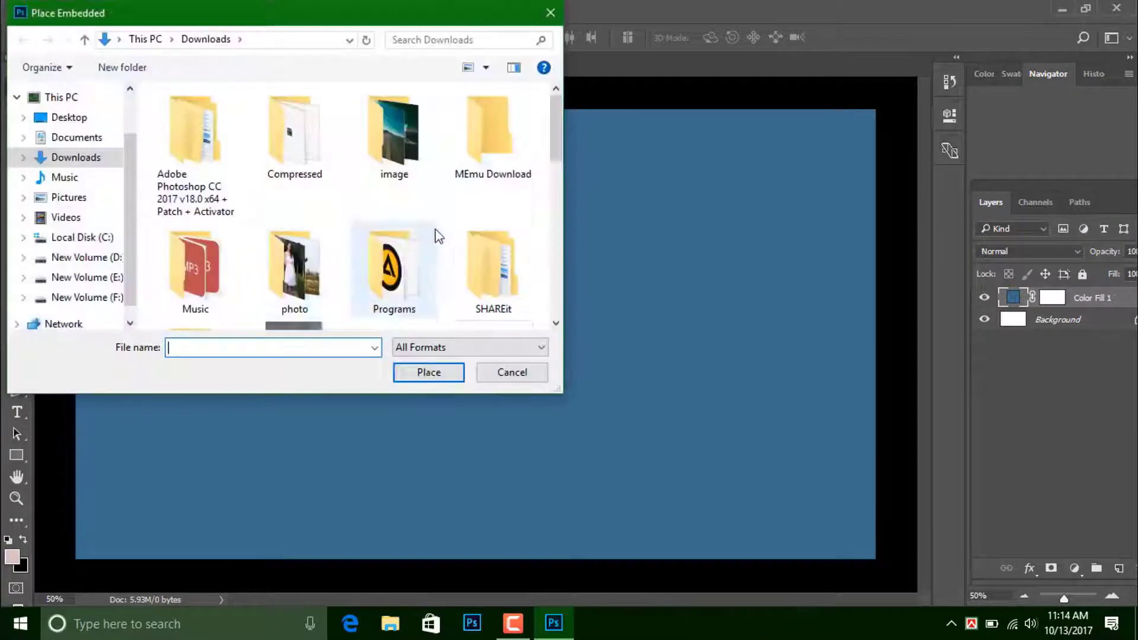
scroll(435, 231, down, 5)
scroll(438, 236, down, 5)
scroll(438, 235, up, 1)
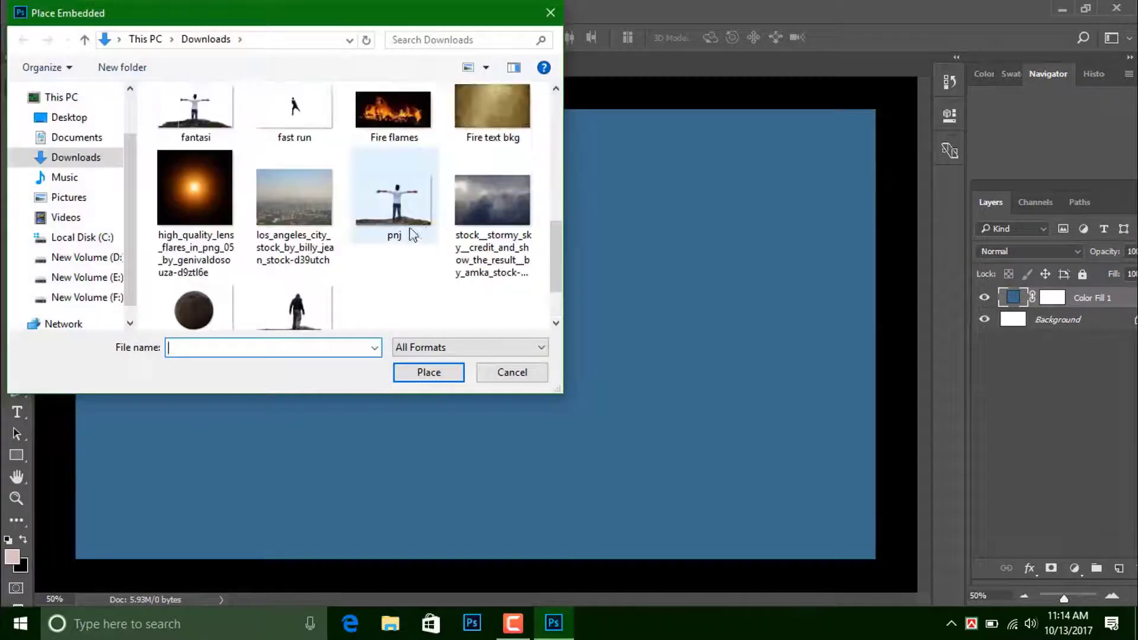
click(480, 223)
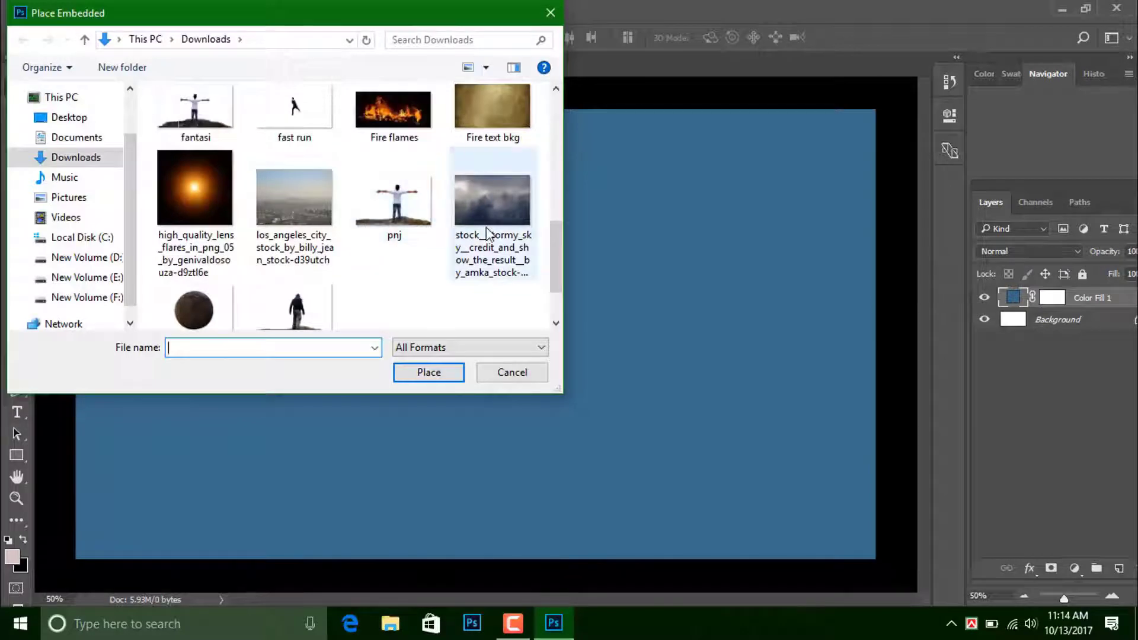
click(425, 372)
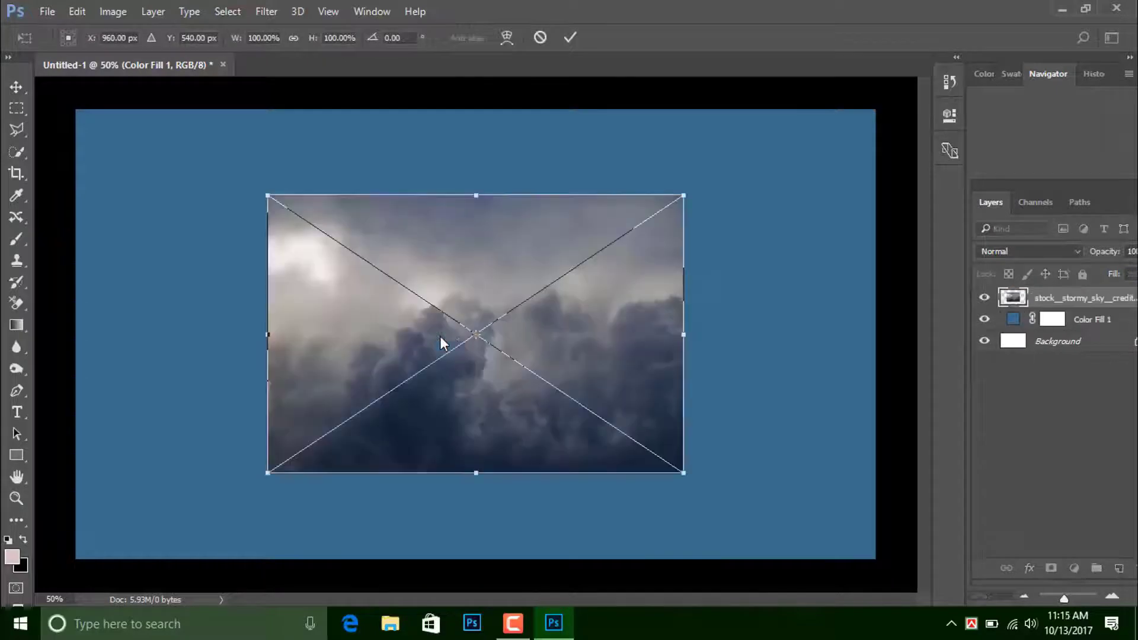
Step: Enlarge the sky image to fill the canvas and flip it vertically
mouse_move(421, 325)
mouse_down()
mouse_move(305, 260)
mouse_move(225, 238)
mouse_up()
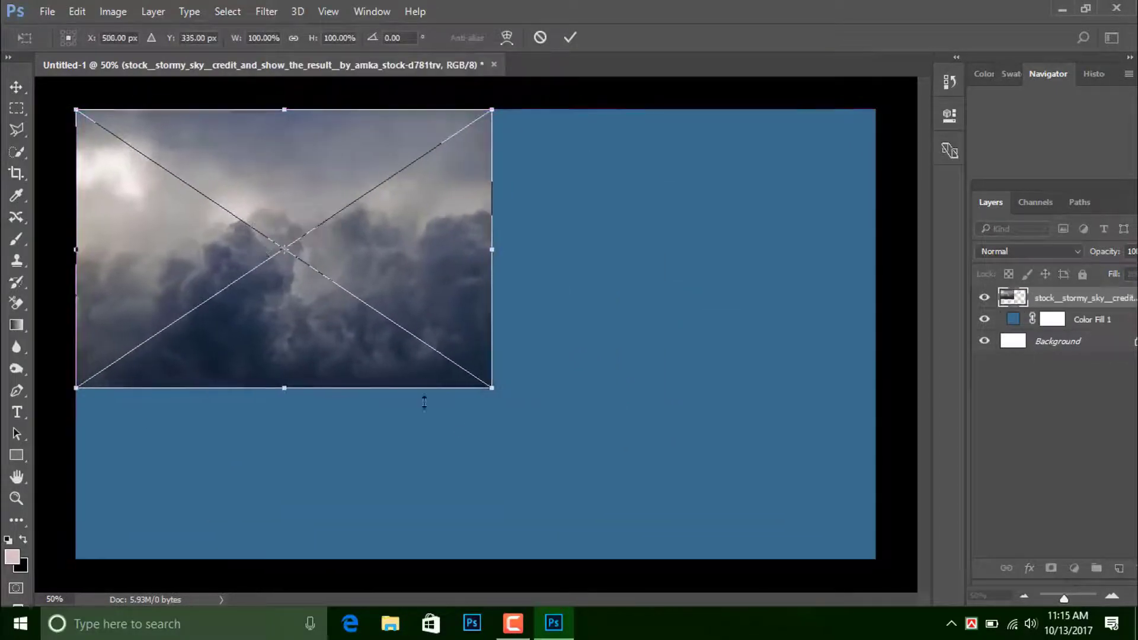
drag(489, 387, 875, 558)
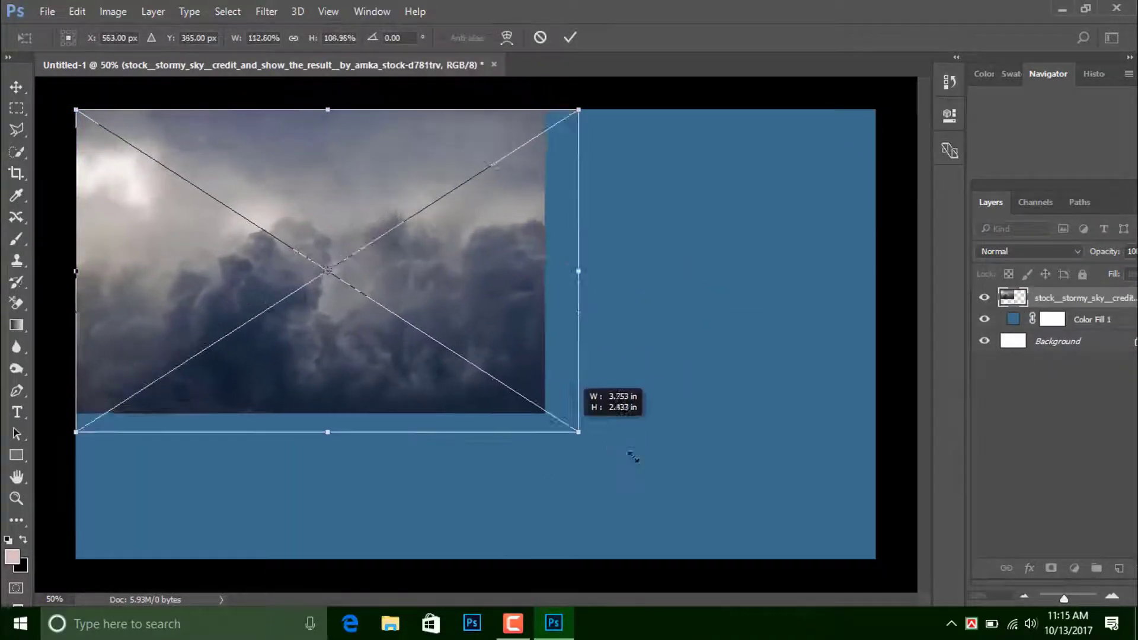
right_click(569, 461)
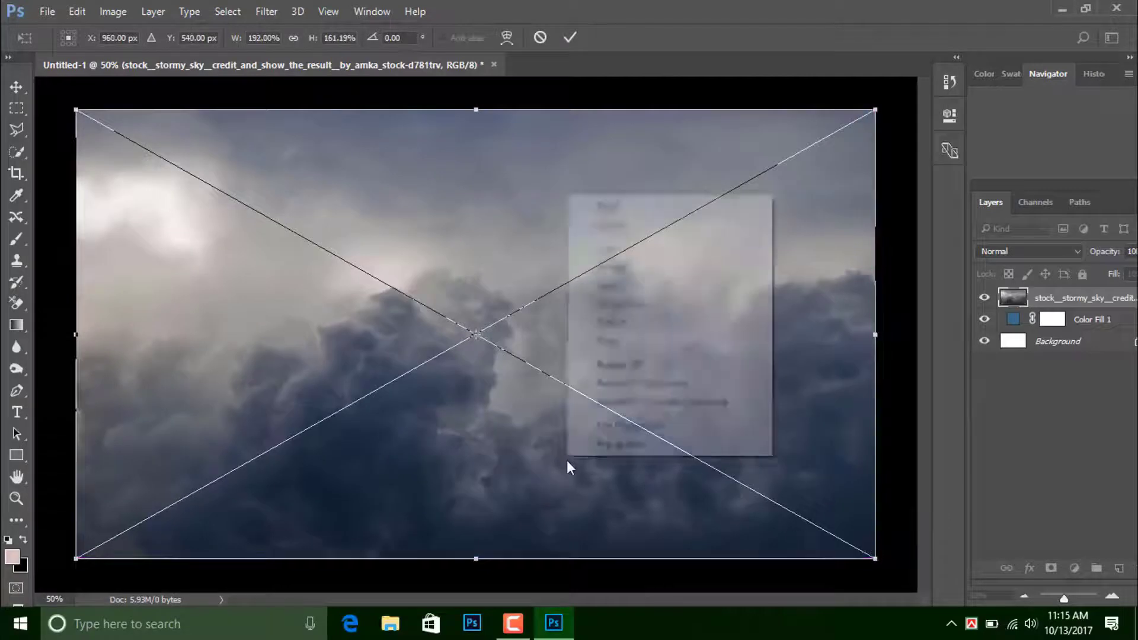
click(609, 446)
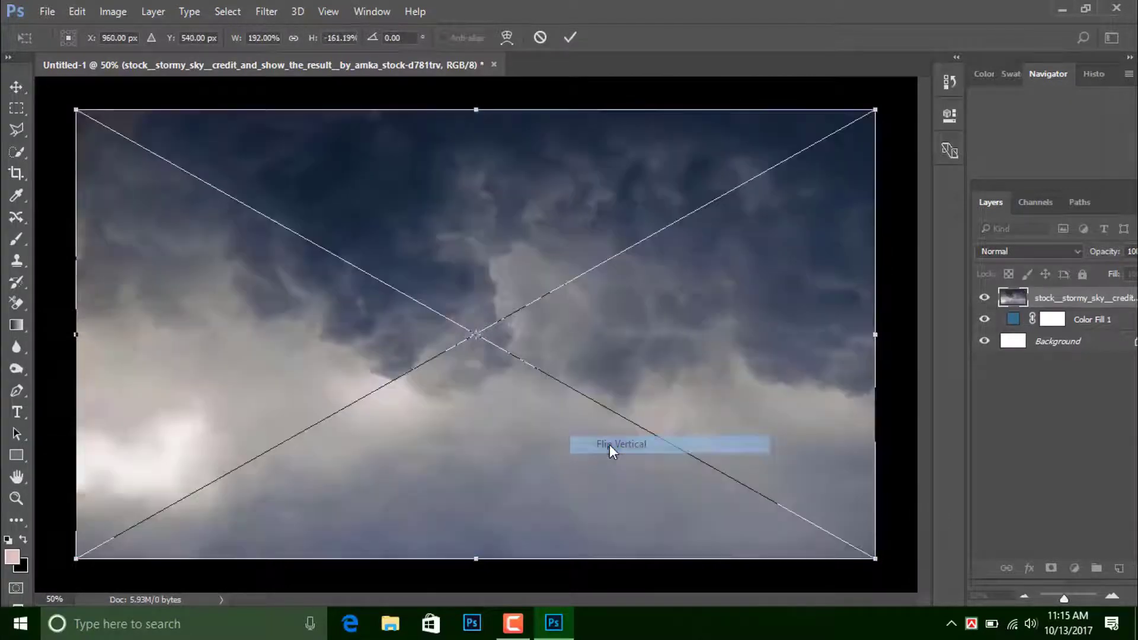
click(571, 45)
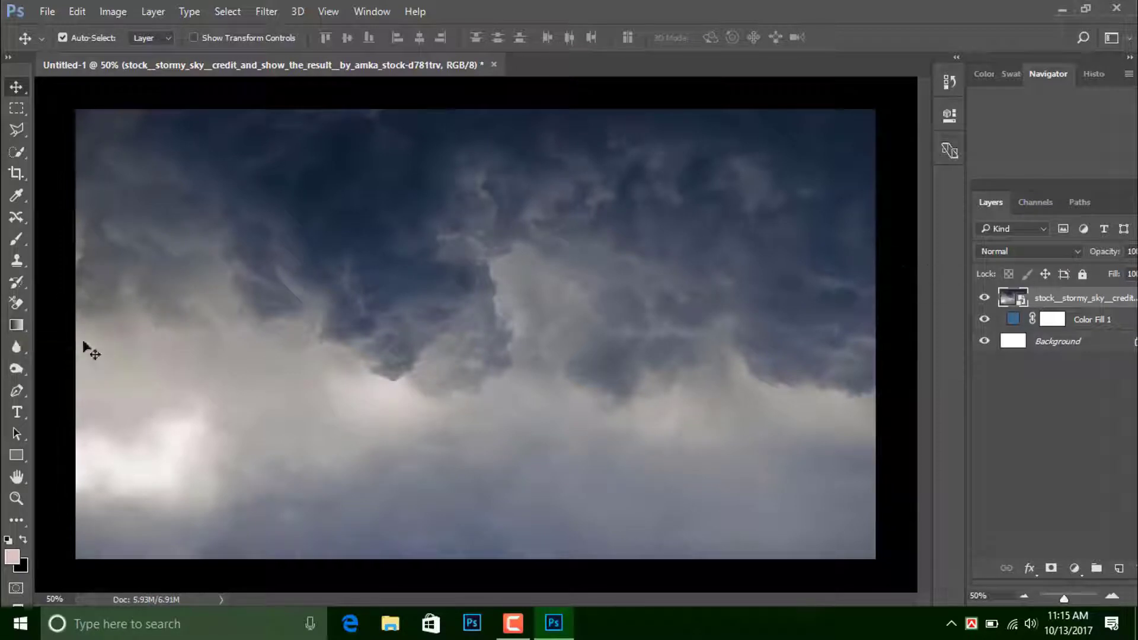
Step: Mask the sky layer with upward gradients fading it into the blue, then apply the mask
click(1050, 569)
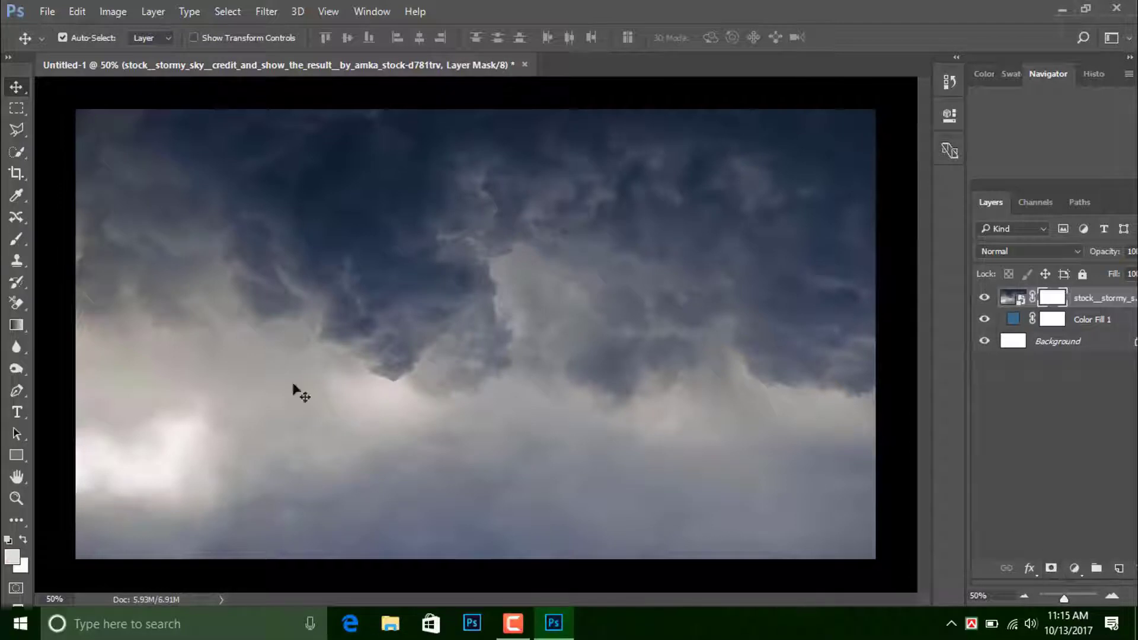
click(16, 325)
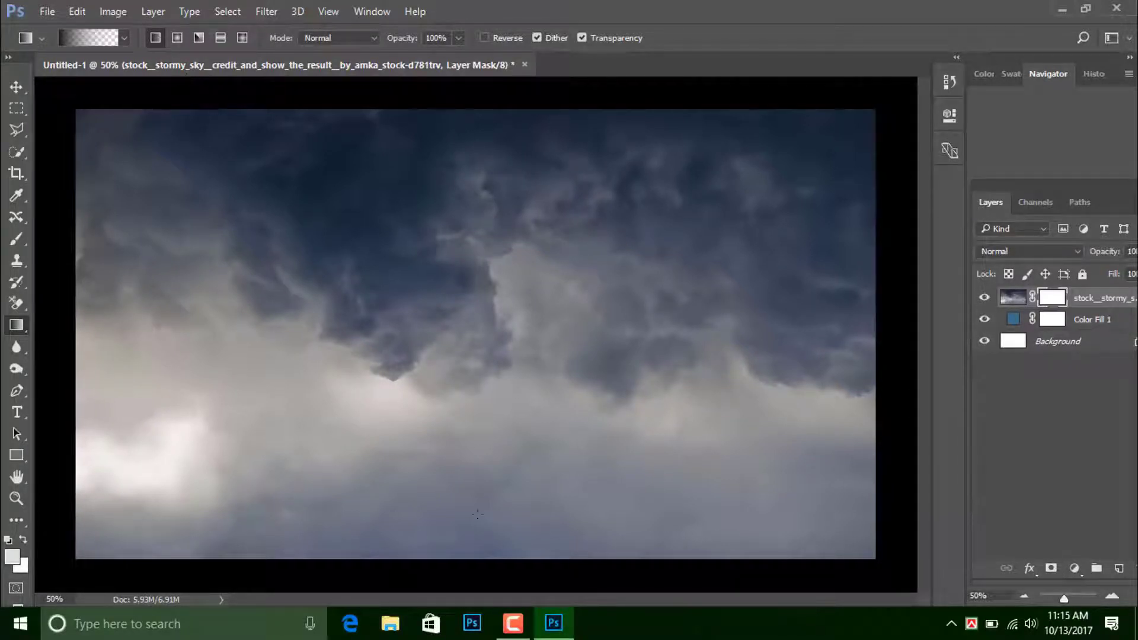
drag(490, 474, 494, 587)
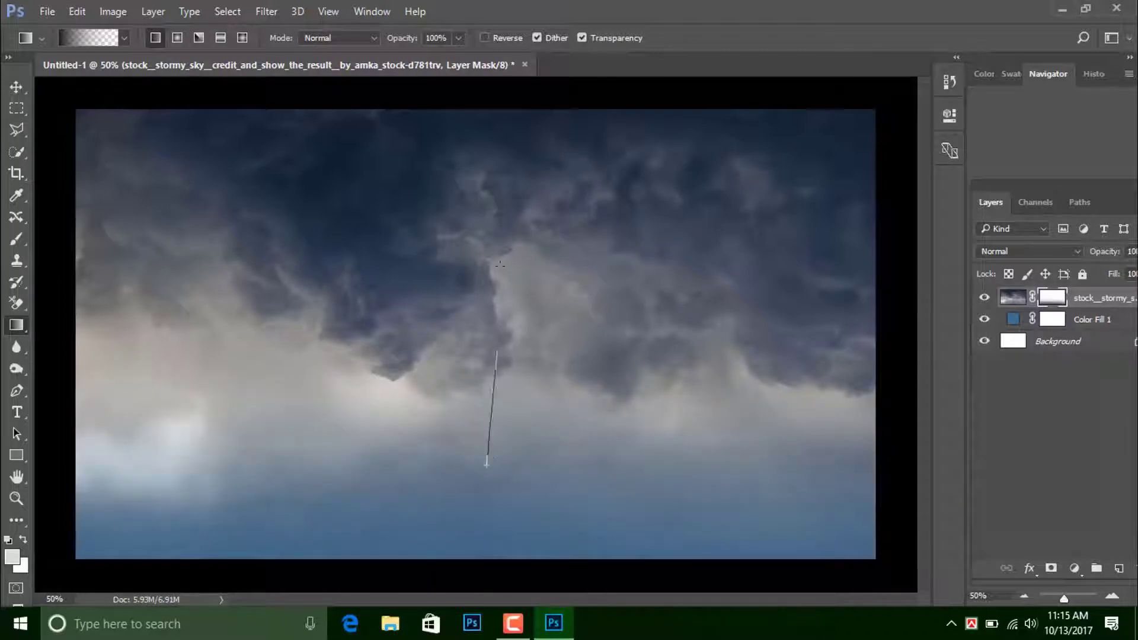
drag(491, 350, 486, 465)
drag(607, 451, 597, 347)
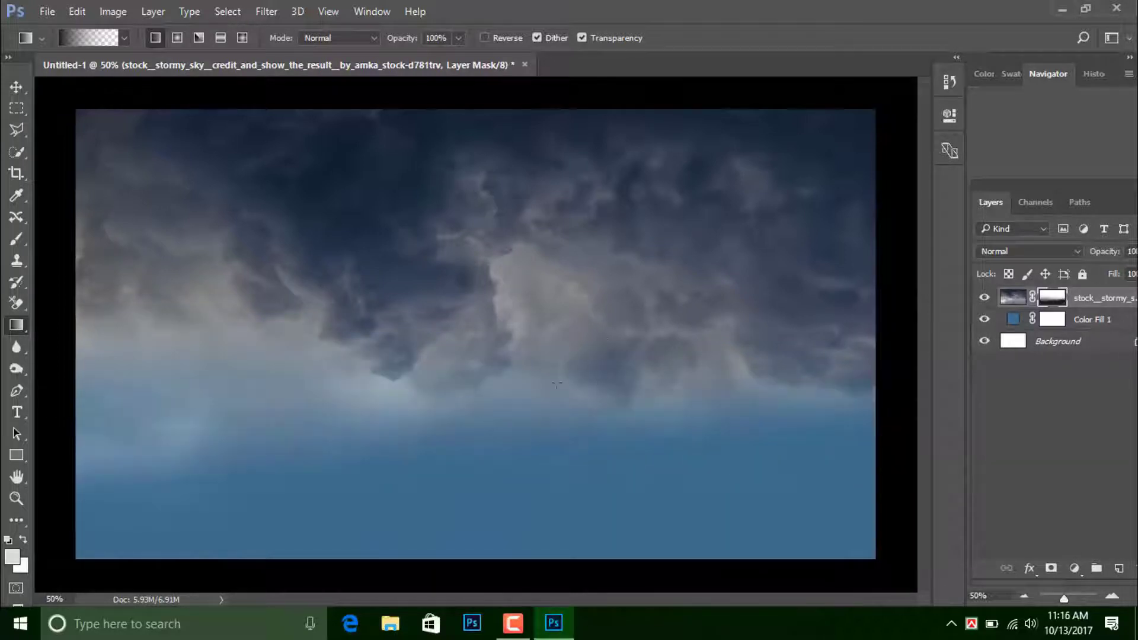
drag(408, 453, 438, 273)
drag(535, 437, 532, 259)
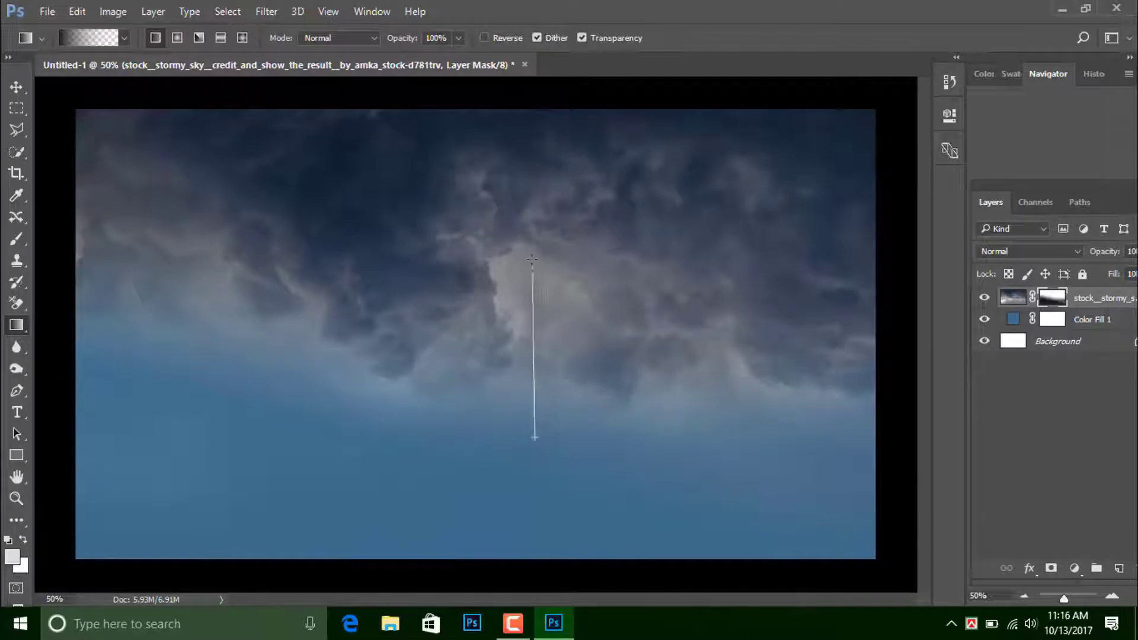
right_click(1051, 297)
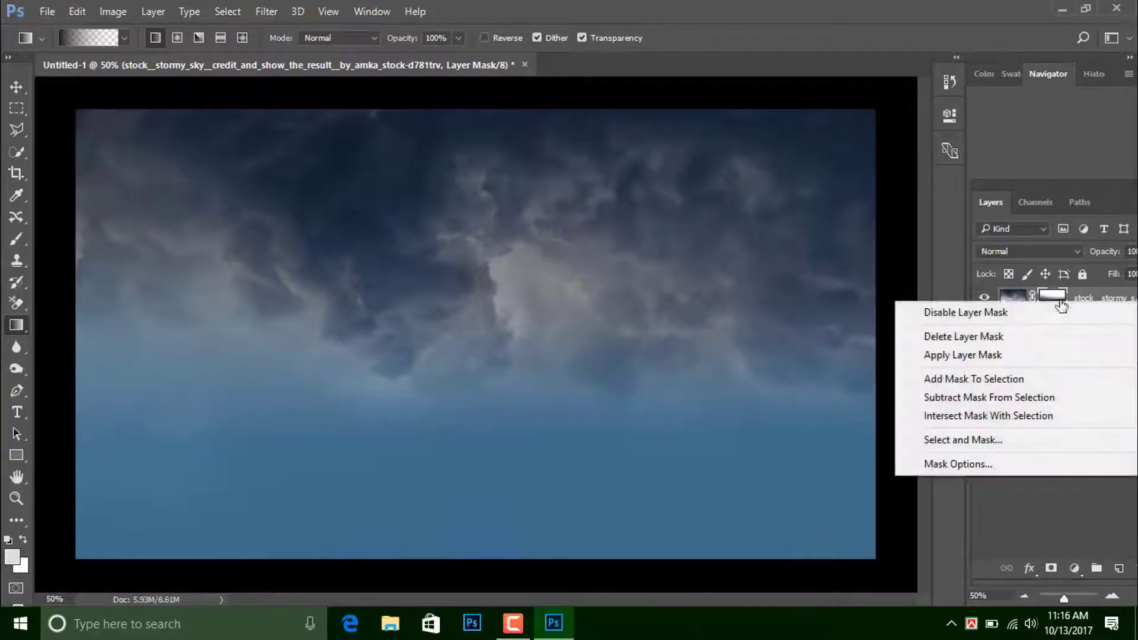
click(993, 356)
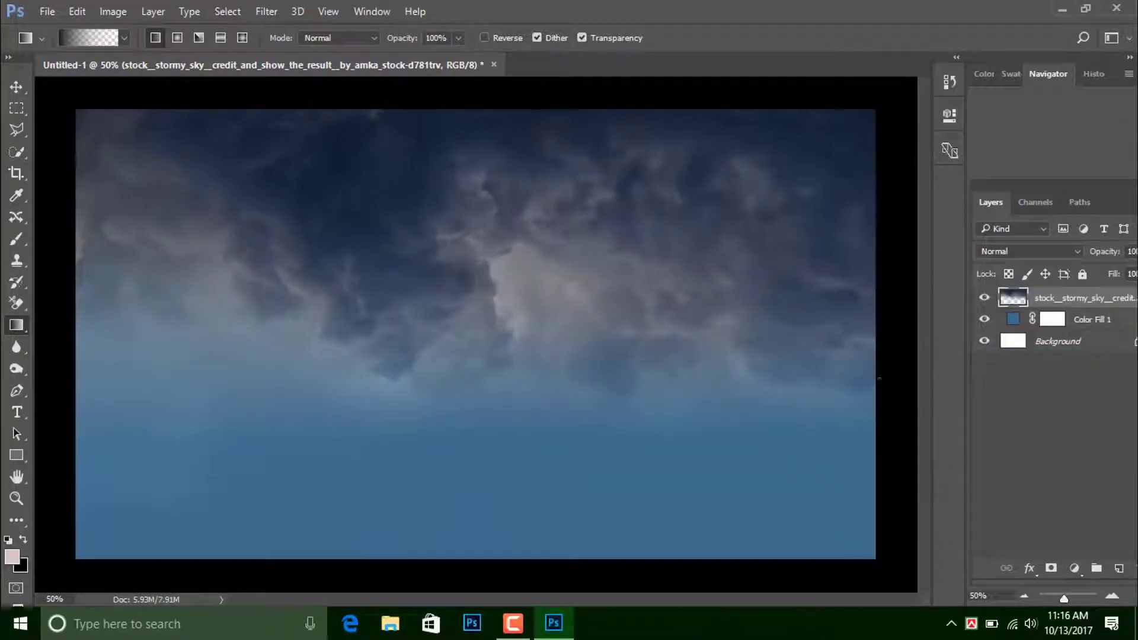
Step: Nudge the stormy sky layer slightly with the Move tool
click(46, 12)
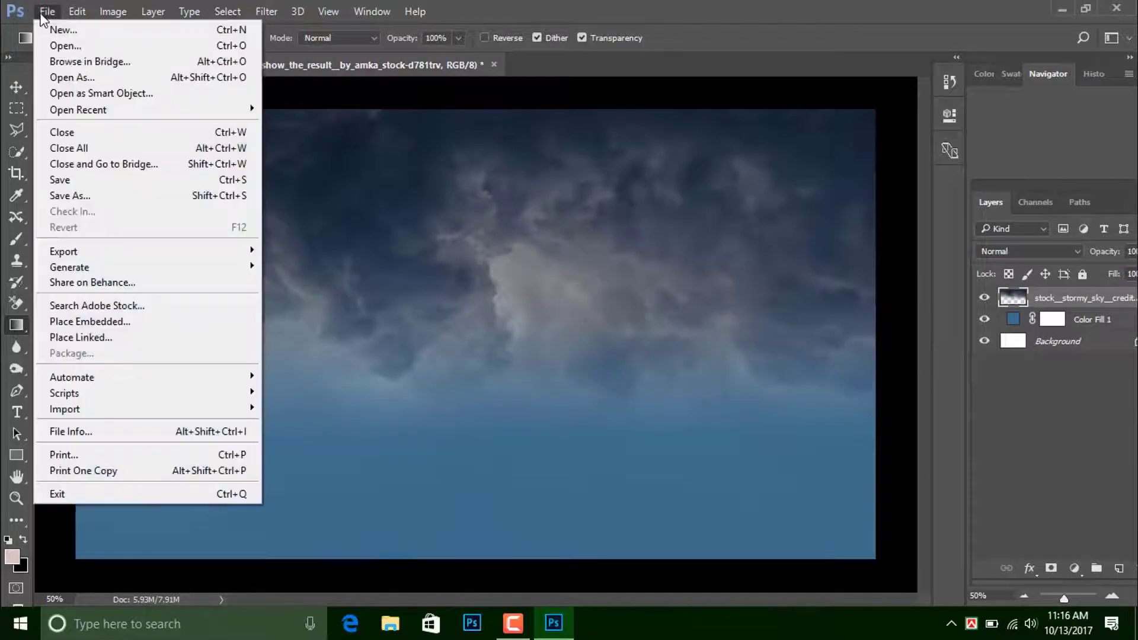
key(Escape)
key(v)
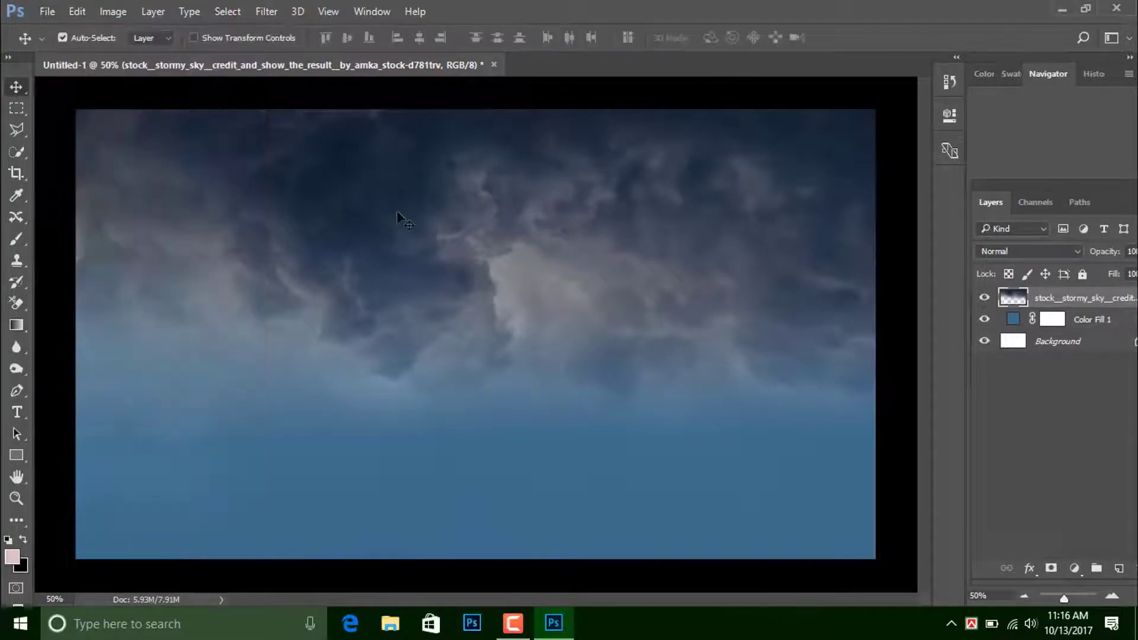
drag(407, 214, 394, 207)
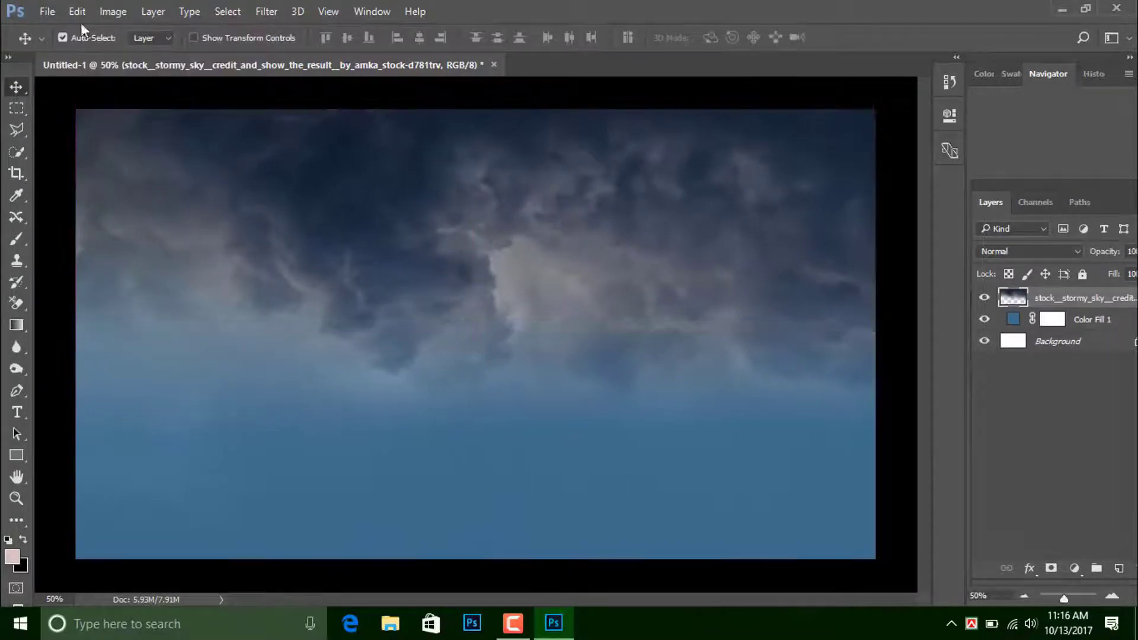
Step: Embed the los_angeles_city photo as a new layer above the sky
click(47, 12)
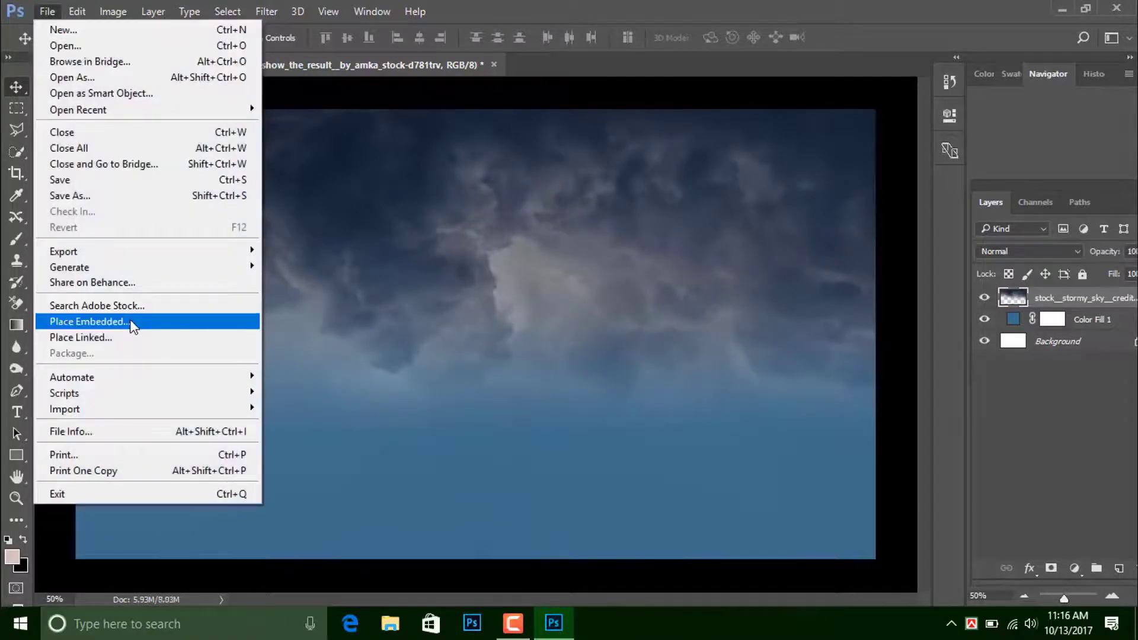
click(131, 321)
scroll(274, 285, down, 5)
scroll(278, 284, down, 2)
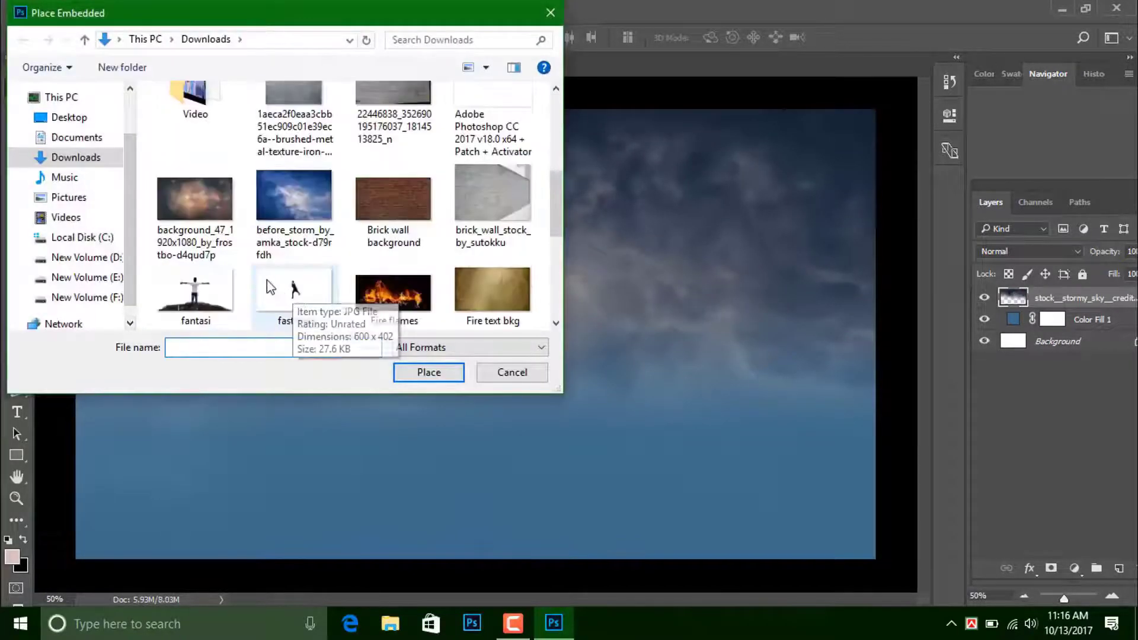
scroll(343, 294, down, 3)
click(294, 151)
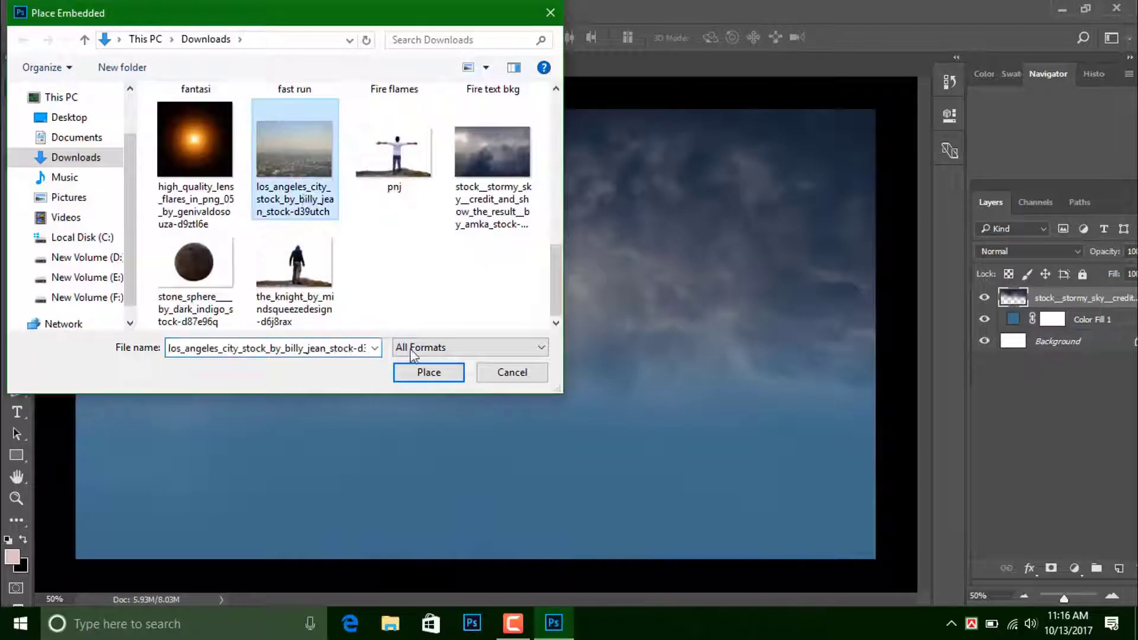
click(419, 377)
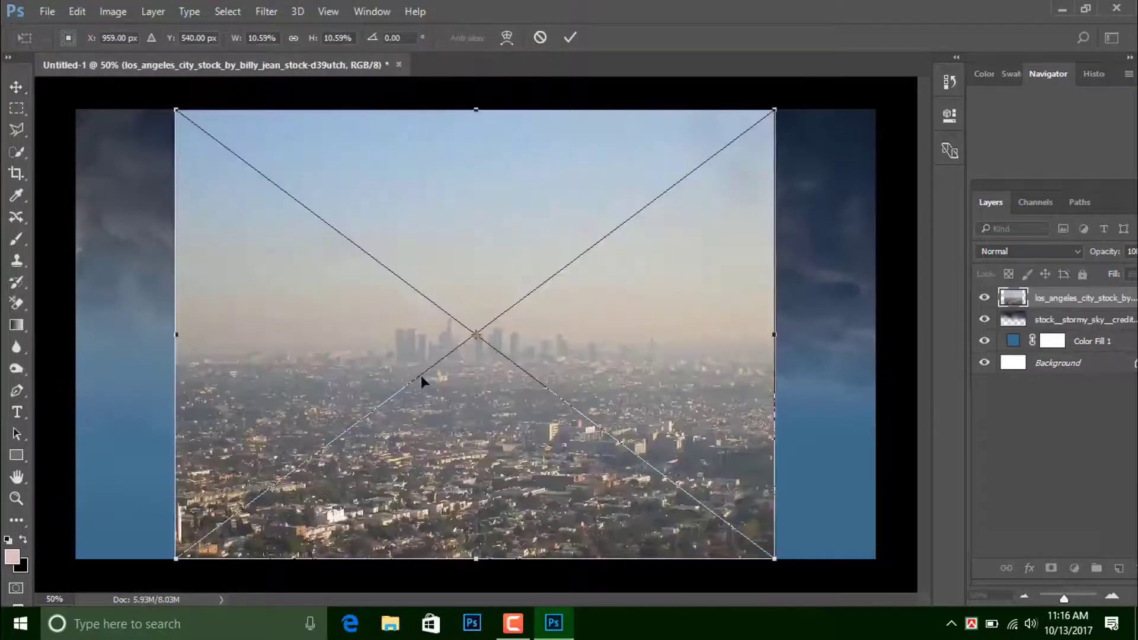
Step: Stretch the city photo to the canvas's left and right edges
drag(420, 375, 322, 375)
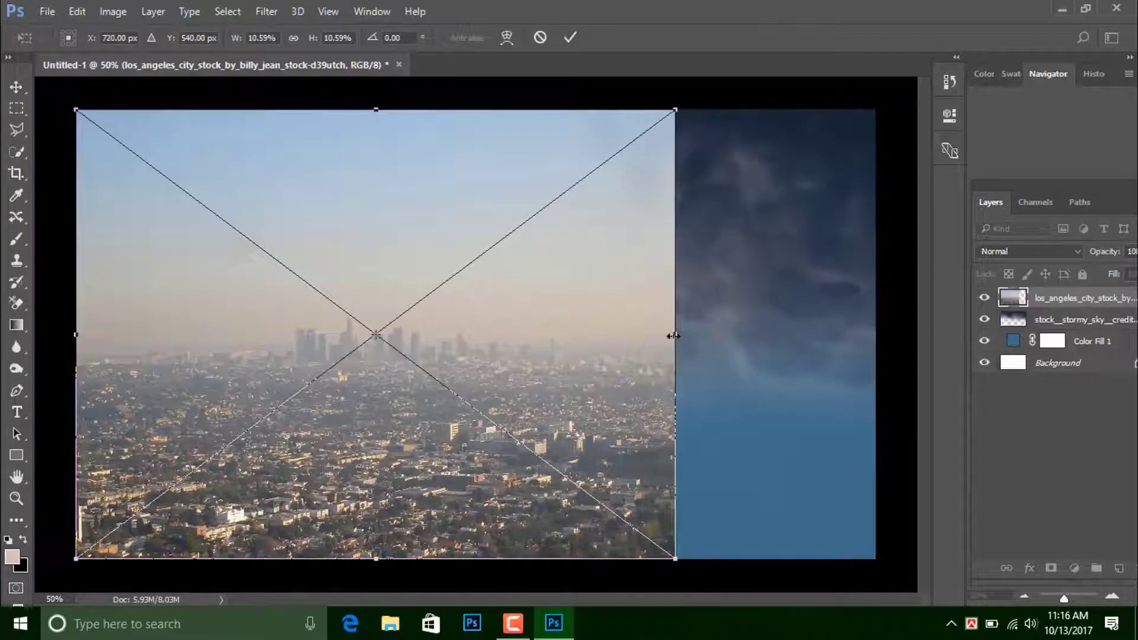
drag(674, 335, 877, 341)
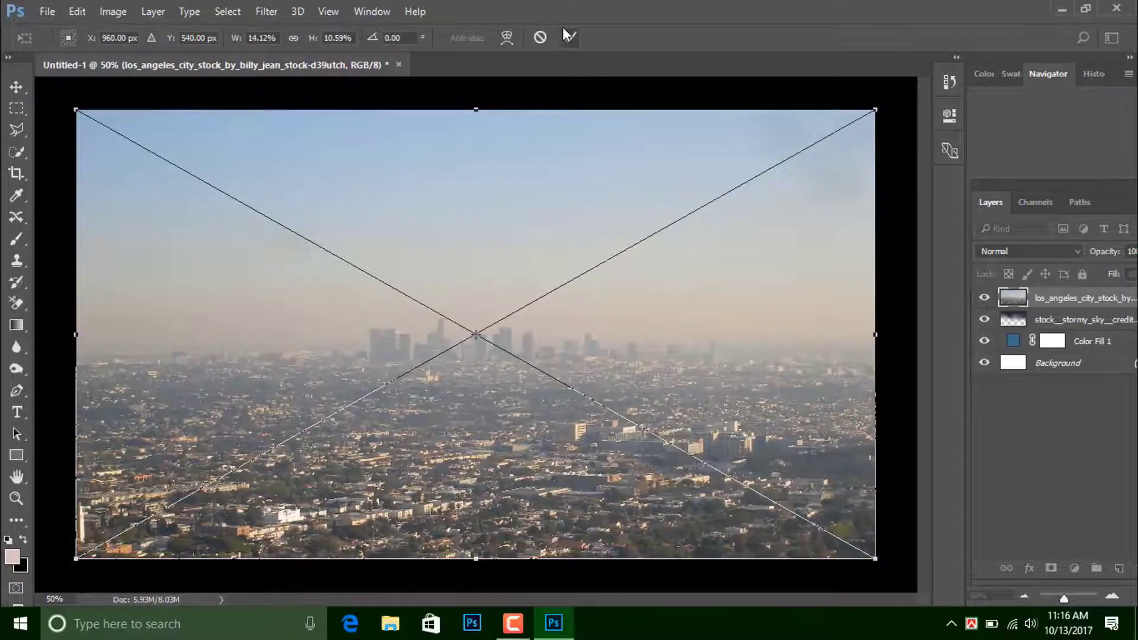
click(569, 37)
Step: Rasterize the city layer and add a layer mask to it
right_click(1060, 300)
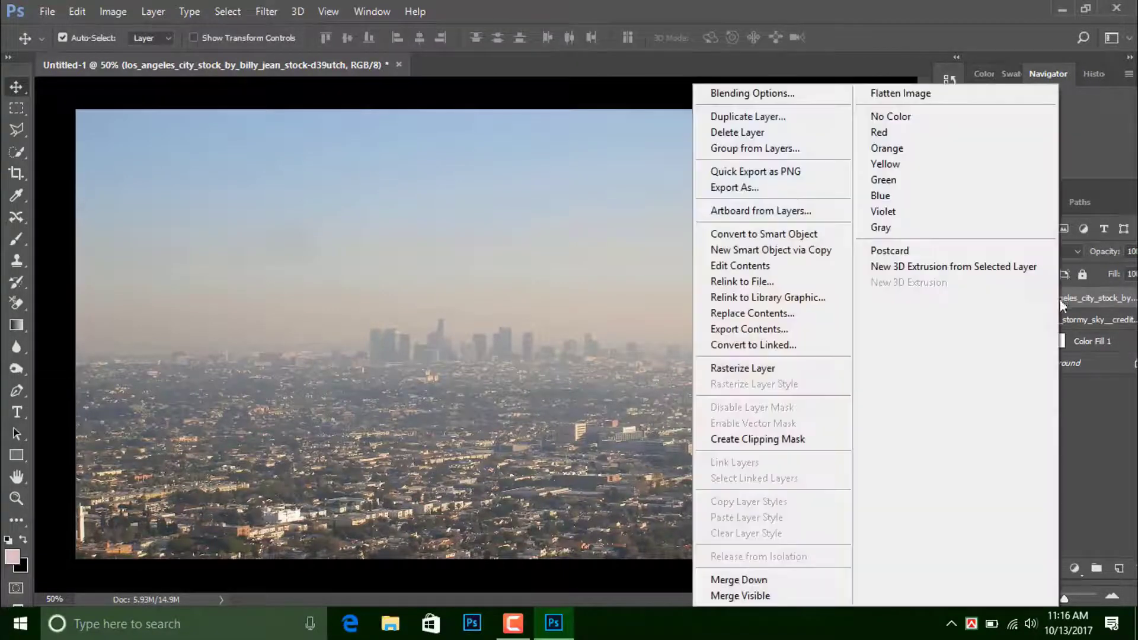
click(781, 371)
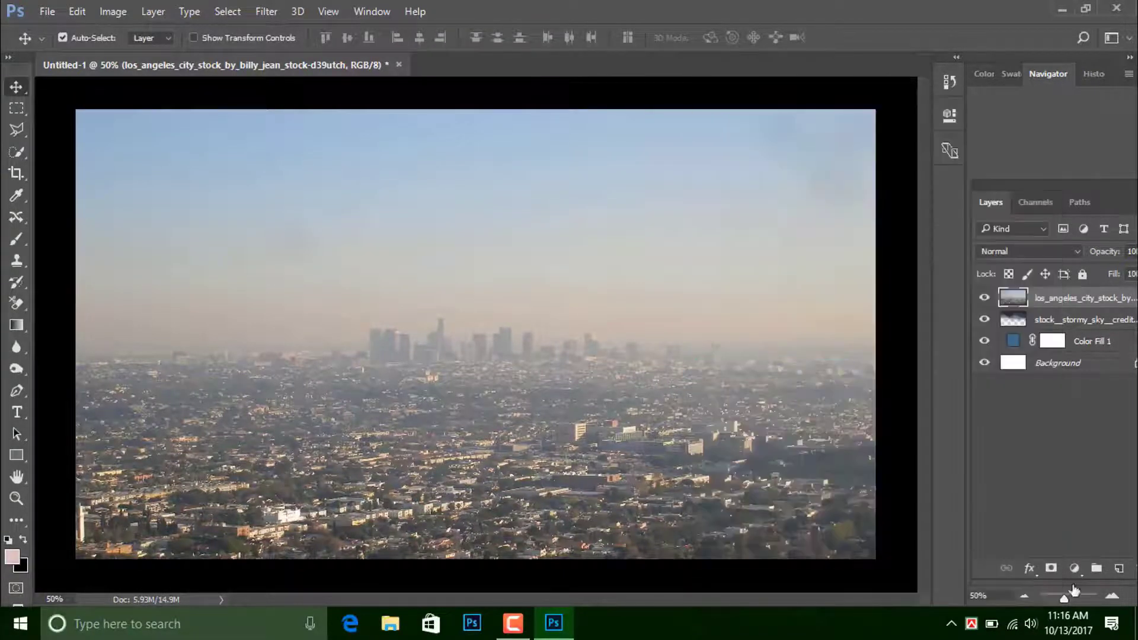
click(1050, 570)
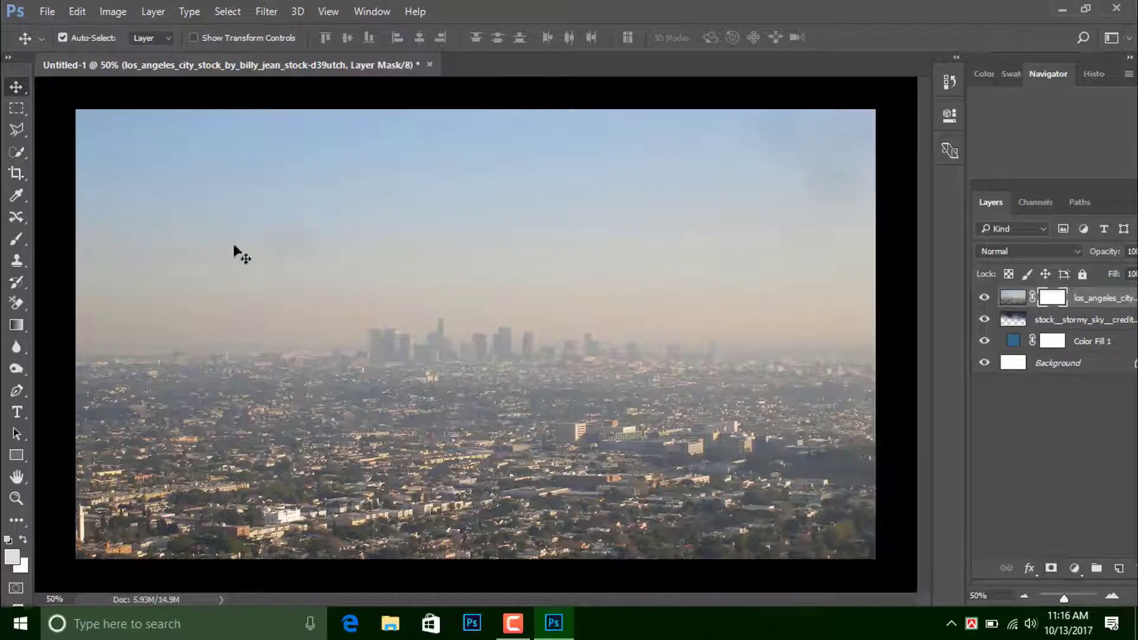
Step: Draw black-to-white gradients on the mask so stormy clouds replace the city's sky
click(17, 332)
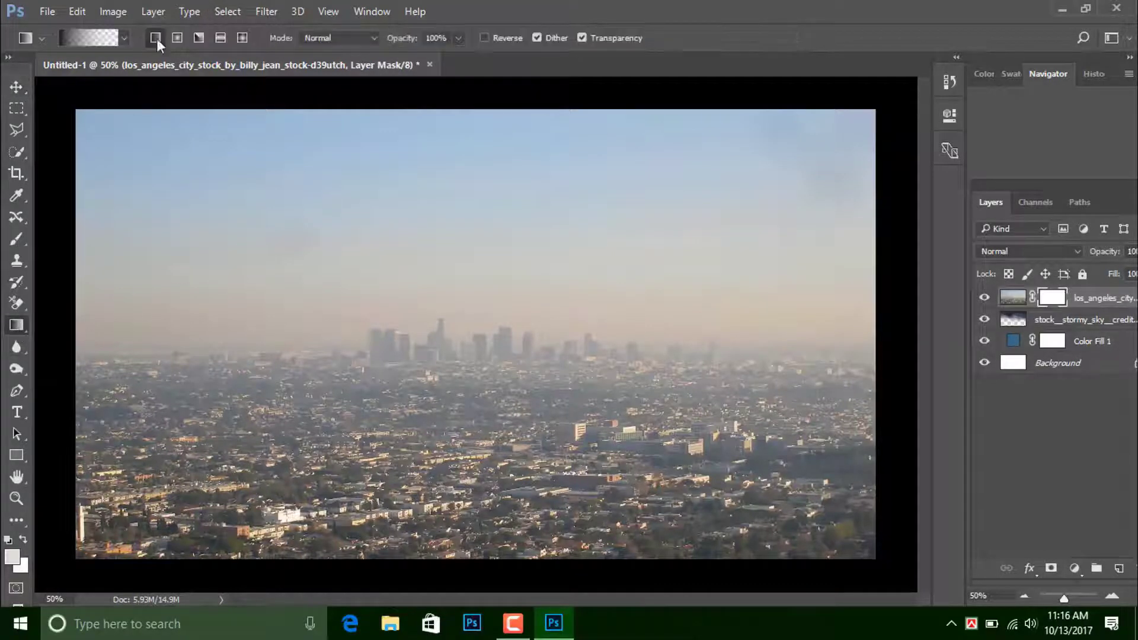
drag(474, 174, 472, 378)
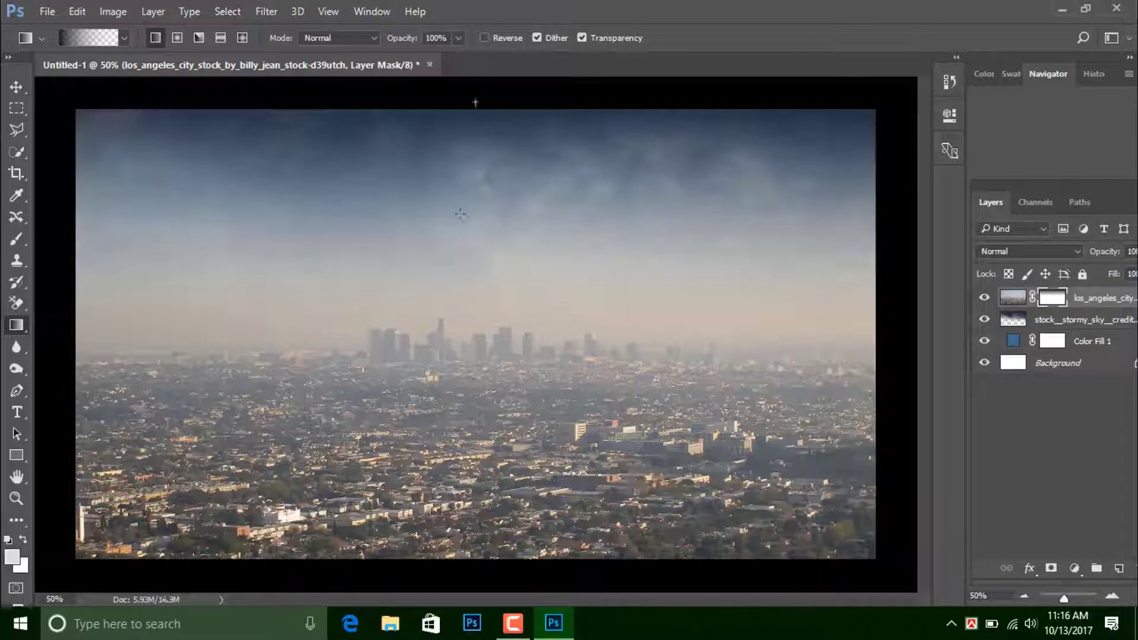
drag(474, 102, 477, 391)
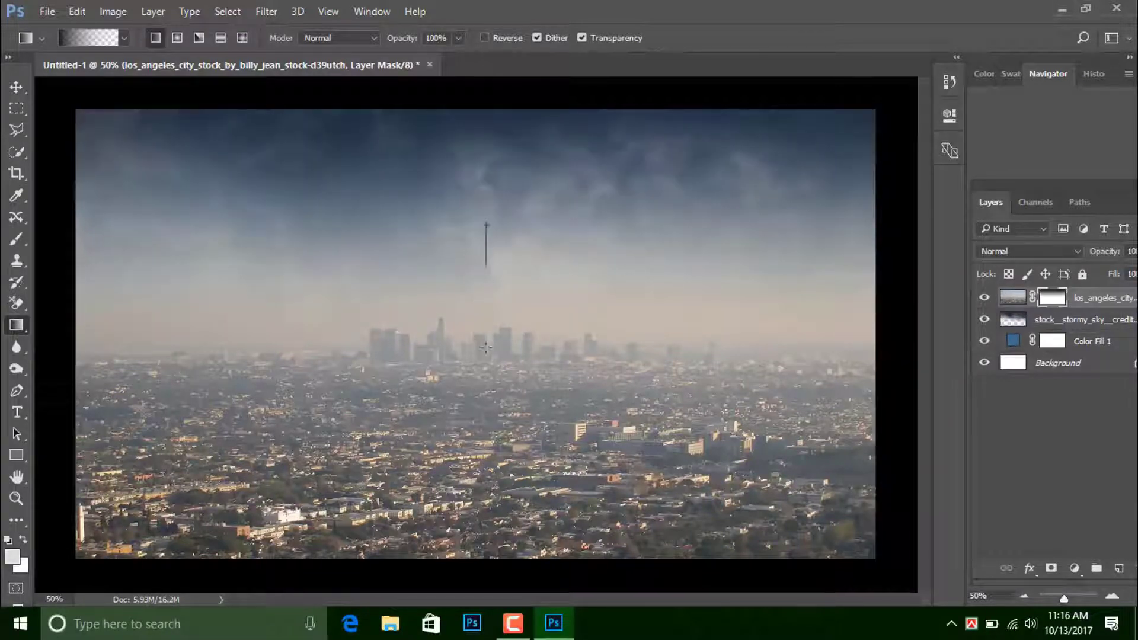
drag(485, 347, 487, 391)
drag(491, 303, 481, 418)
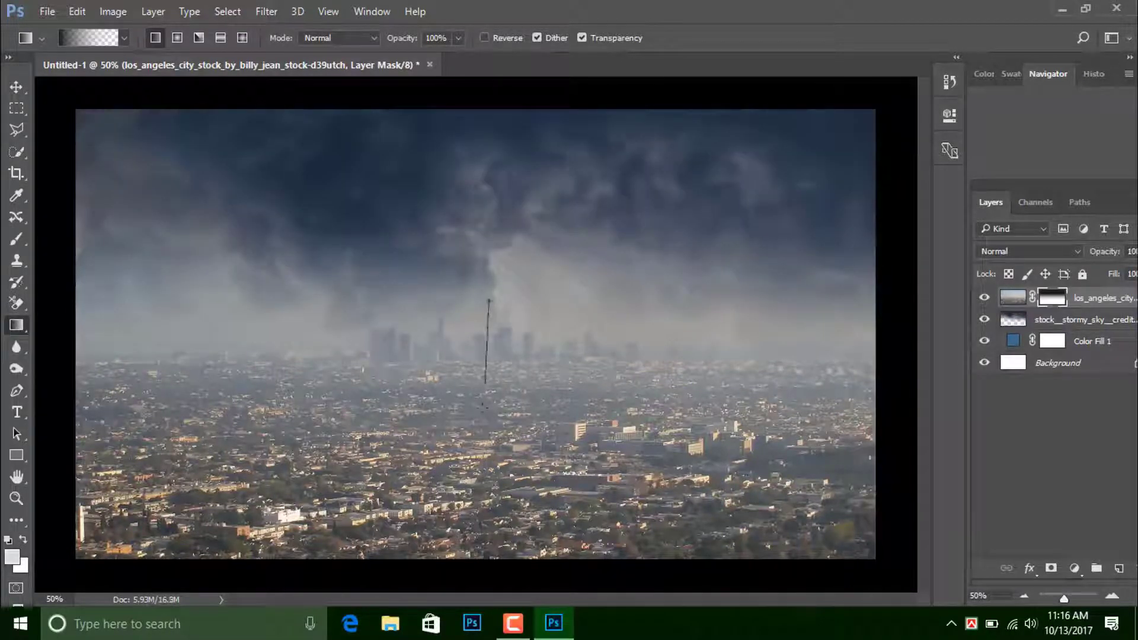
drag(191, 244, 186, 326)
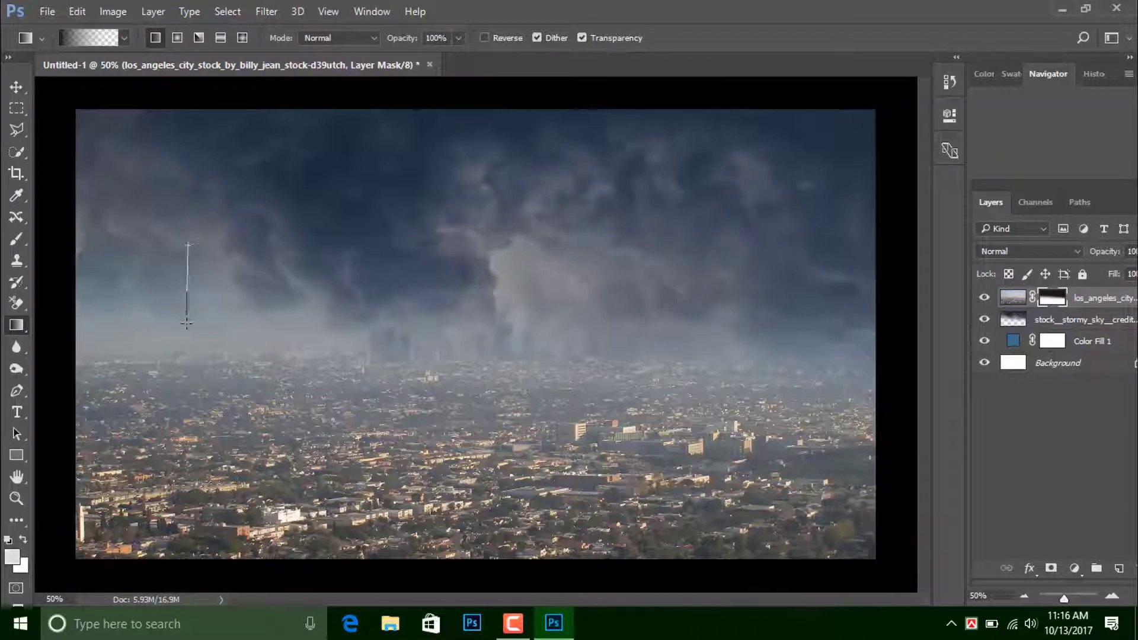
drag(445, 352, 442, 402)
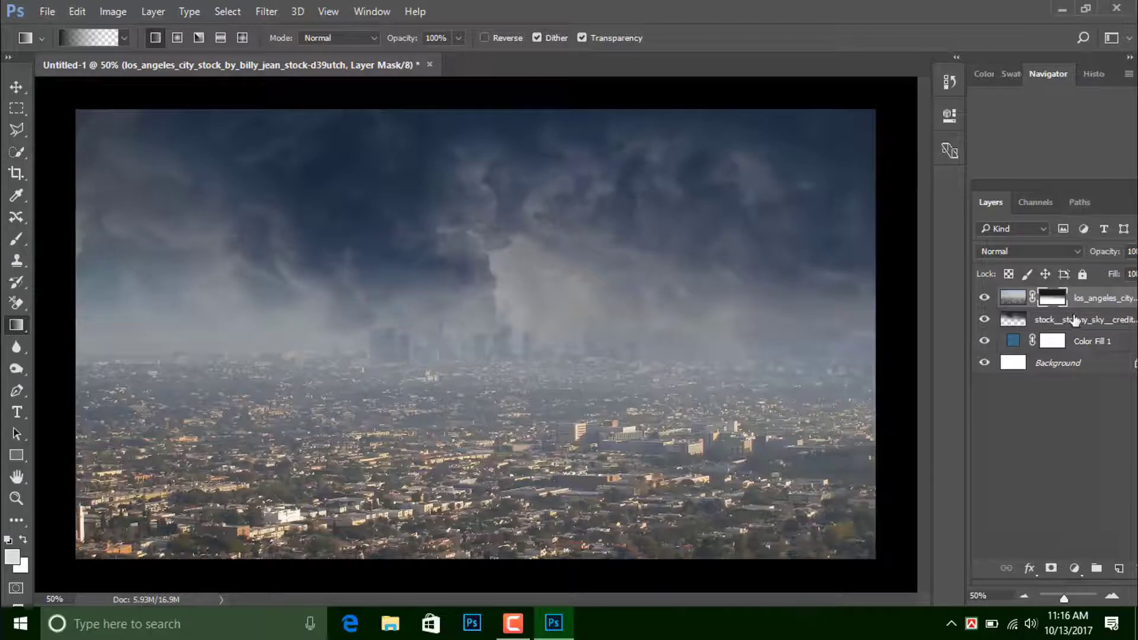
Step: Apply the gradient mask permanently to the city layer
right_click(1090, 298)
click(1090, 300)
right_click(1052, 297)
click(989, 352)
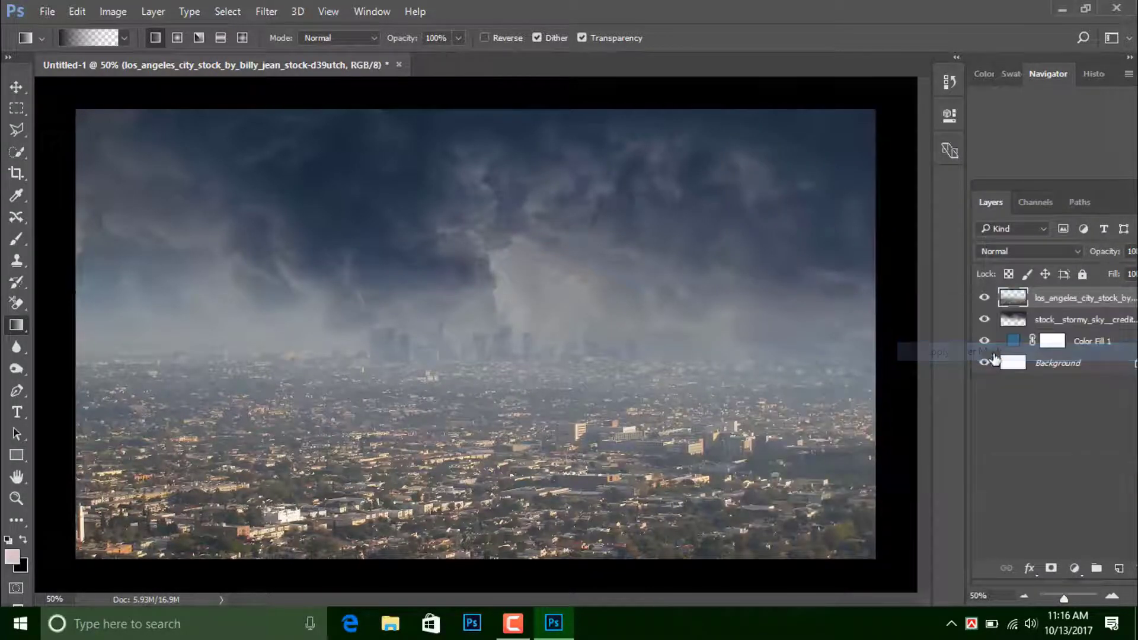
Step: Apply Levels with input black 20, white 231, and output white lowered to about 200
key(ctrl+l)
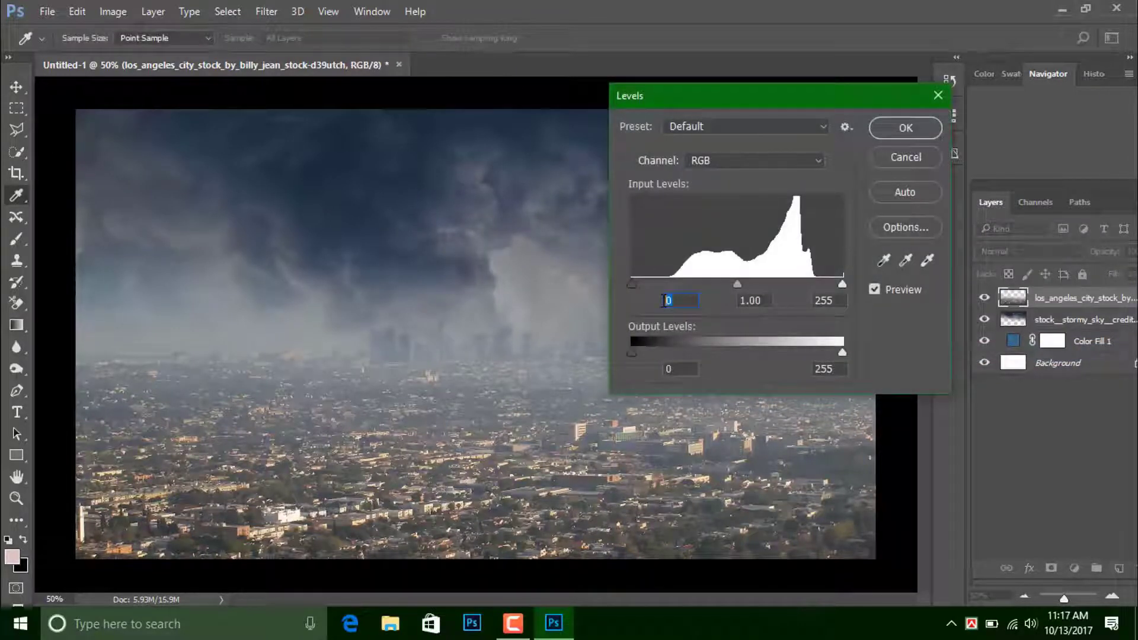
text(20)
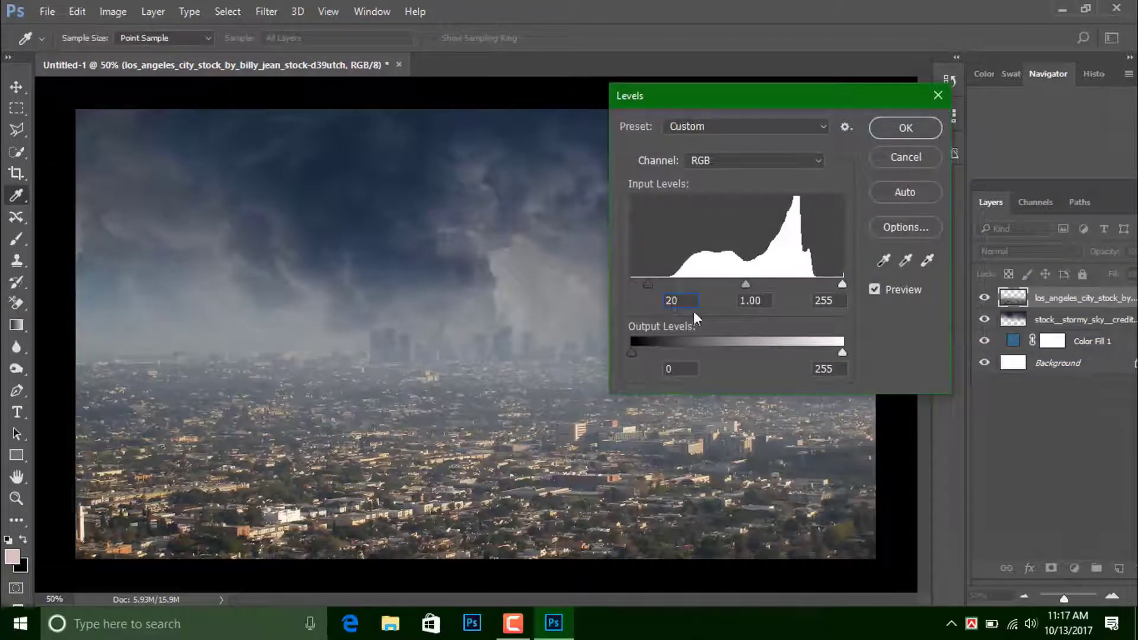
mouse_move(840, 352)
mouse_down()
mouse_move(773, 350)
mouse_move(802, 340)
mouse_up()
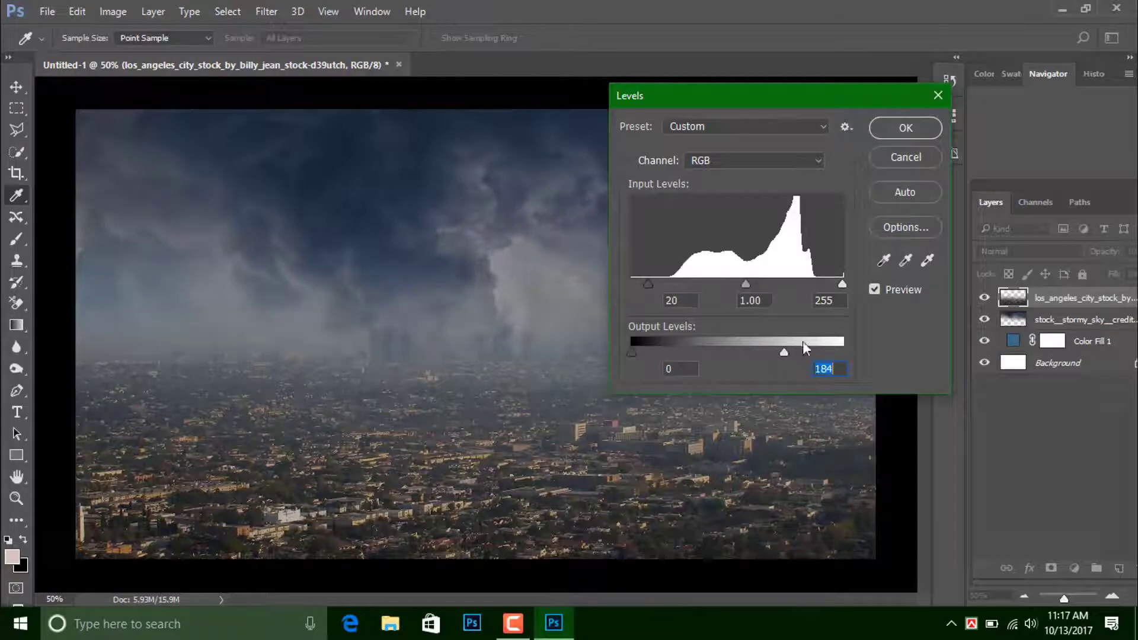
drag(841, 283, 822, 285)
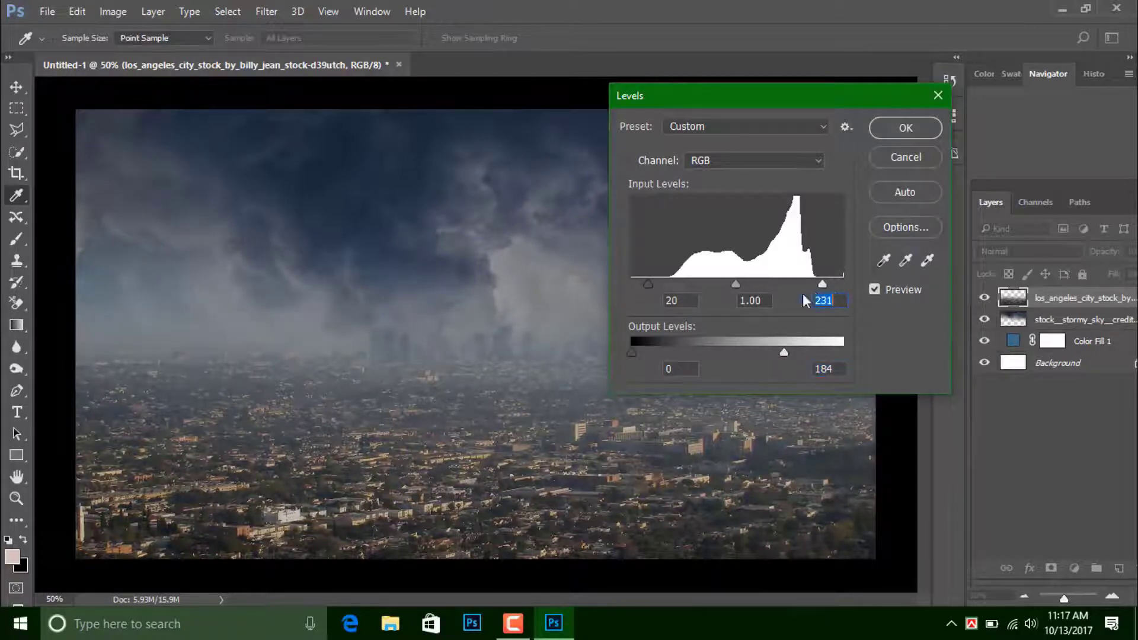
drag(631, 354, 634, 351)
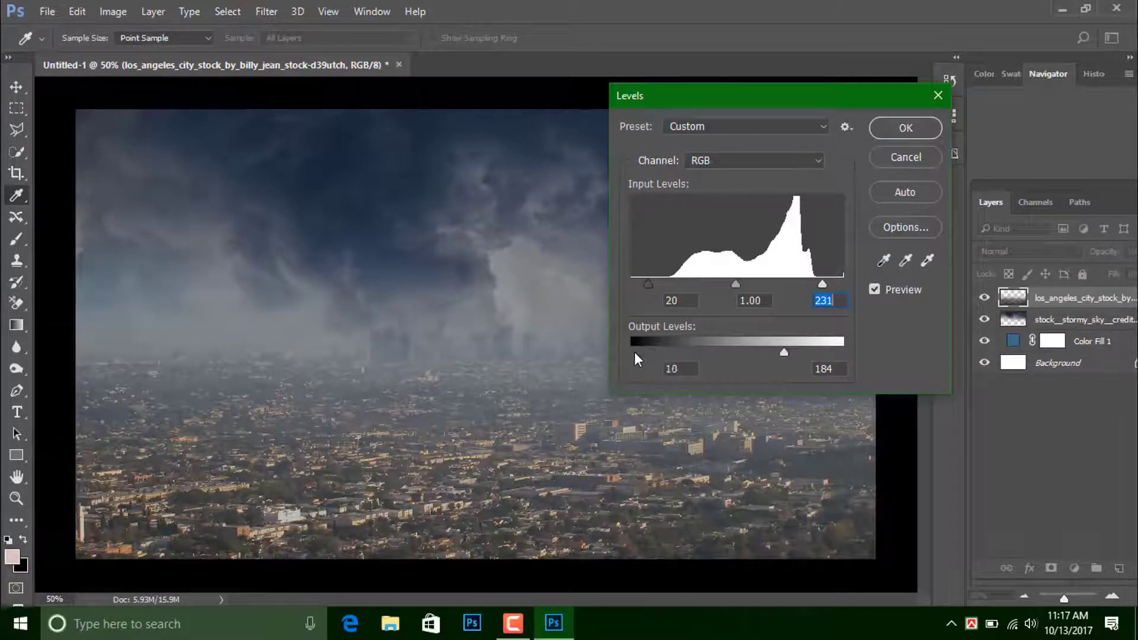
drag(784, 353, 796, 354)
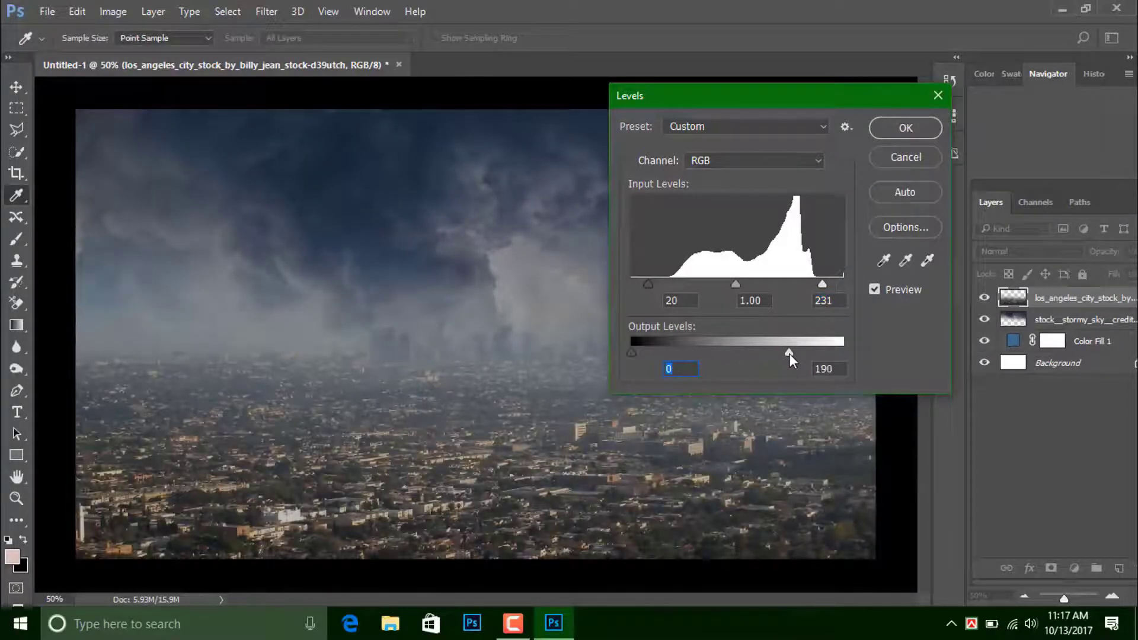
click(905, 126)
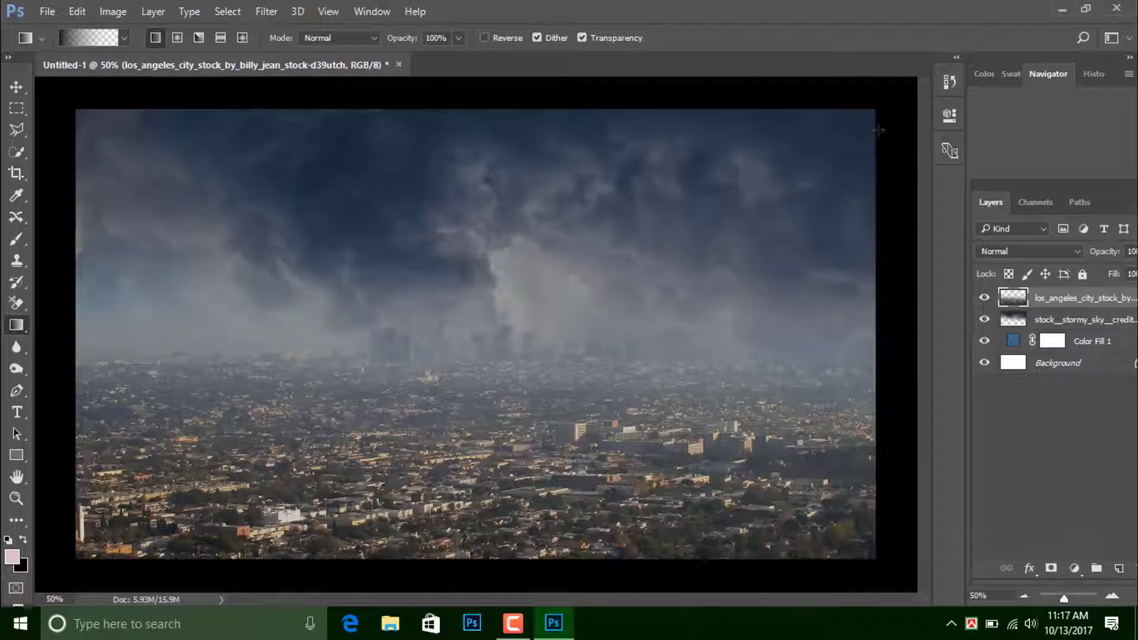
Step: Embed the background_47 nebula image, mirrored horizontally
click(48, 11)
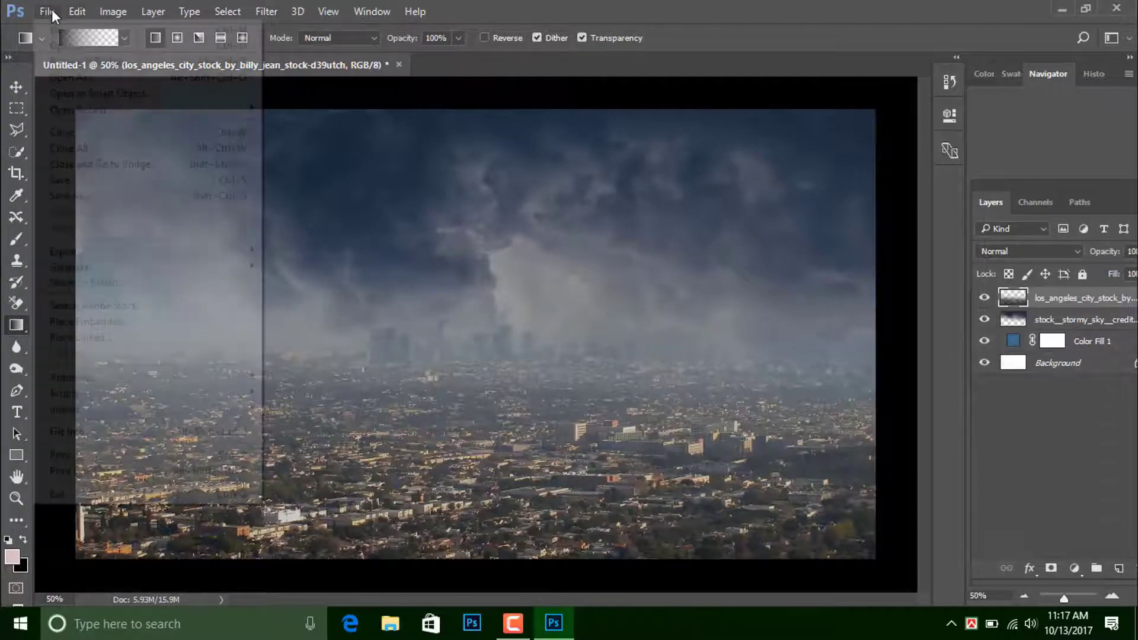
click(82, 323)
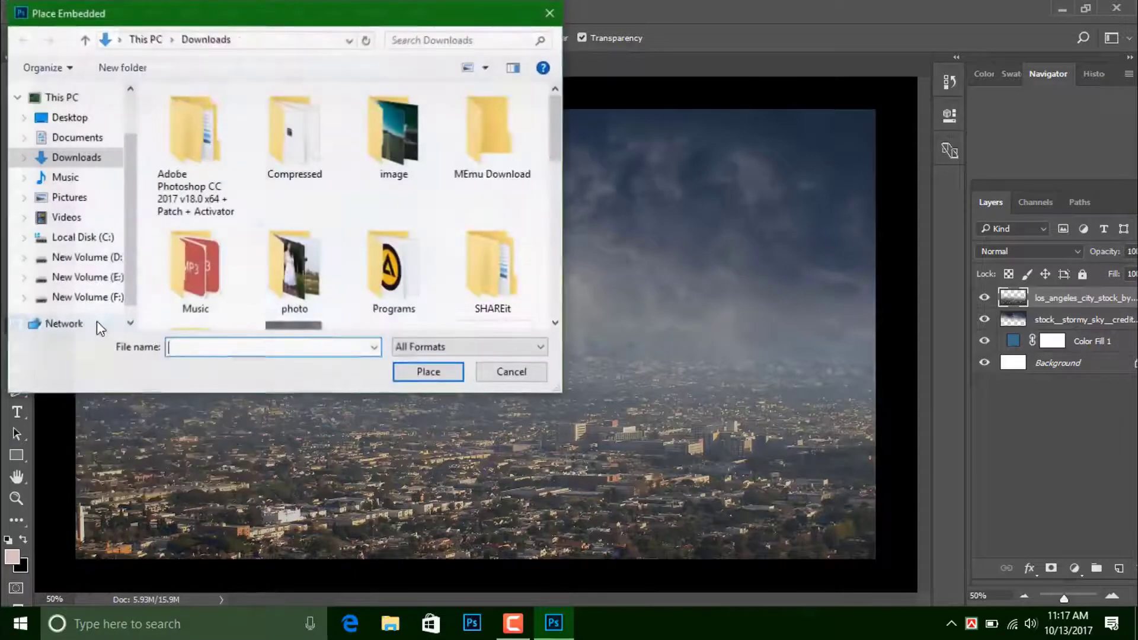
scroll(437, 297, down, 5)
scroll(437, 299, down, 3)
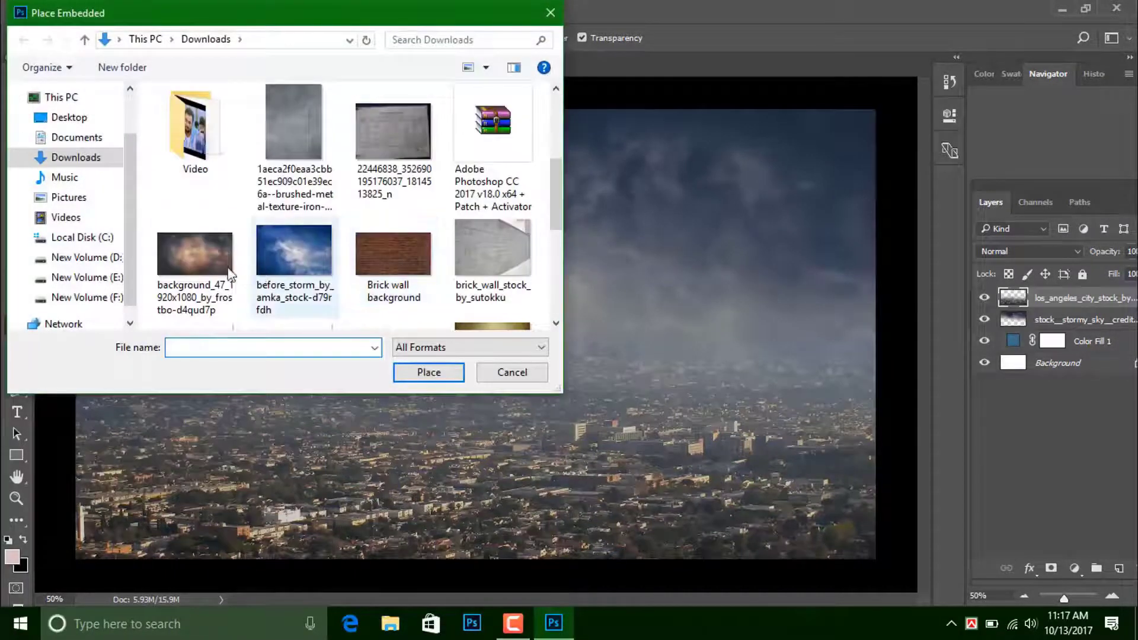
click(187, 262)
click(427, 374)
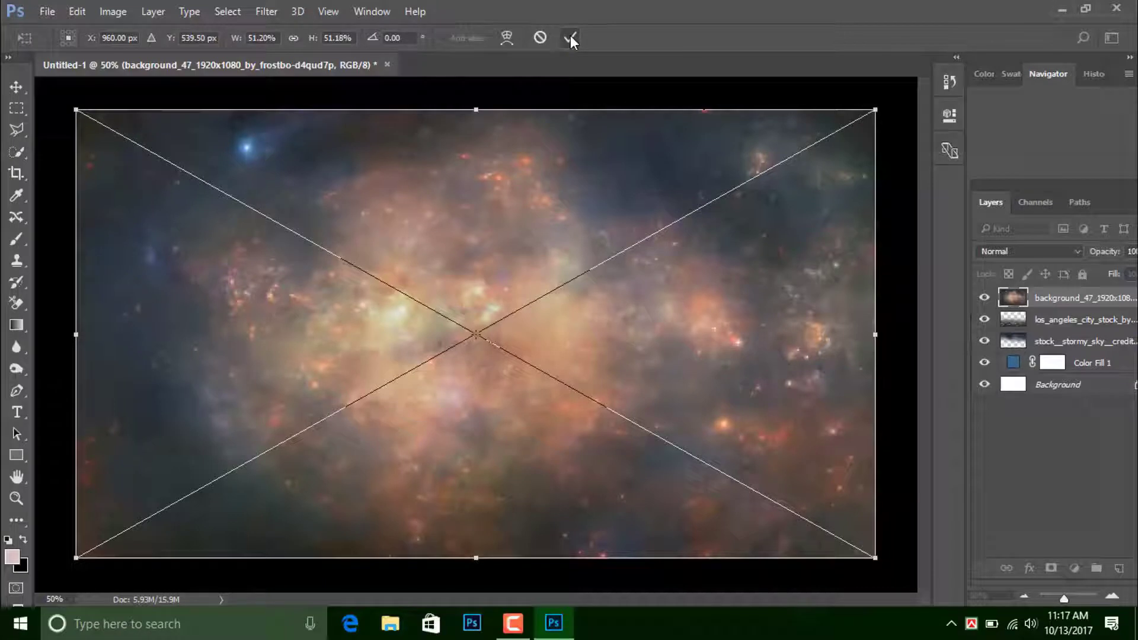
right_click(501, 204)
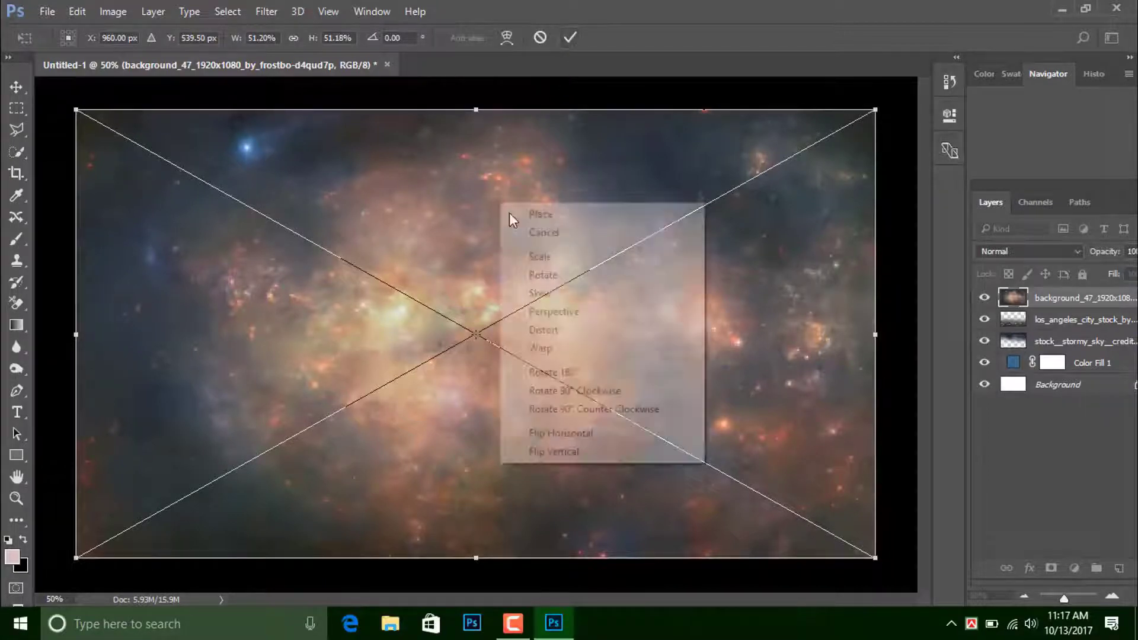
click(569, 433)
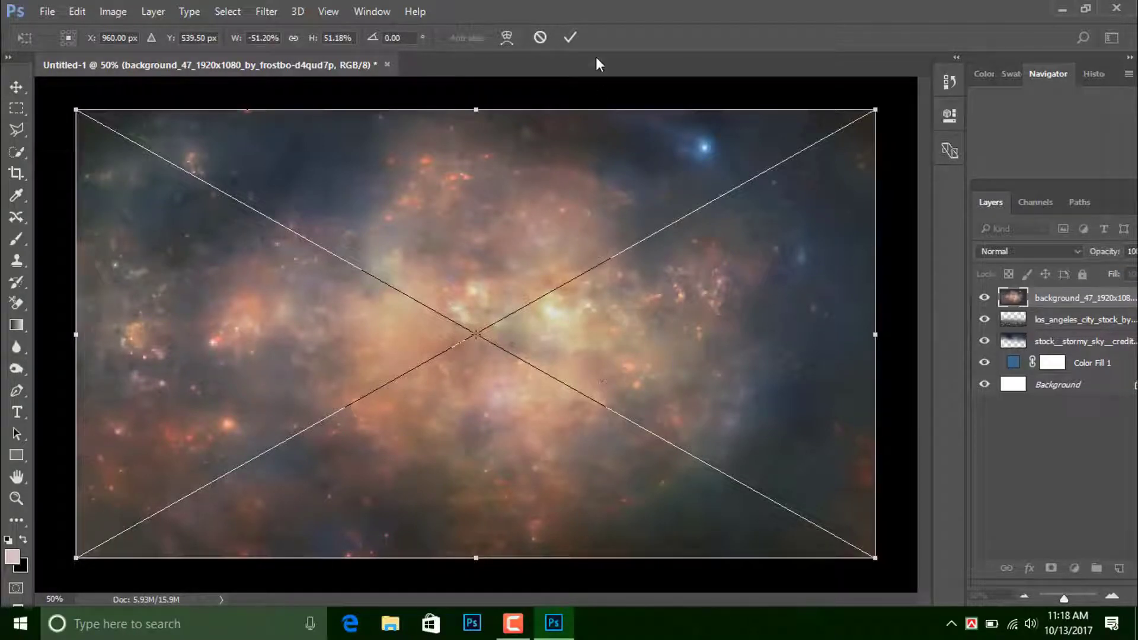
click(568, 37)
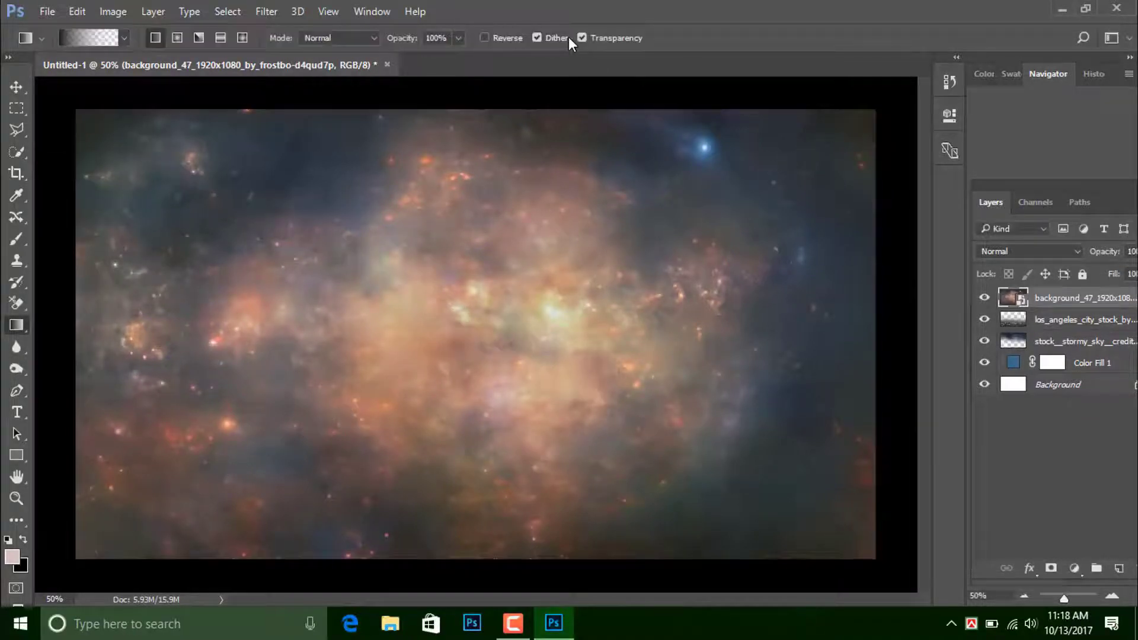
Step: Blend the nebula layer in Lighten mode at 80% opacity
click(1025, 251)
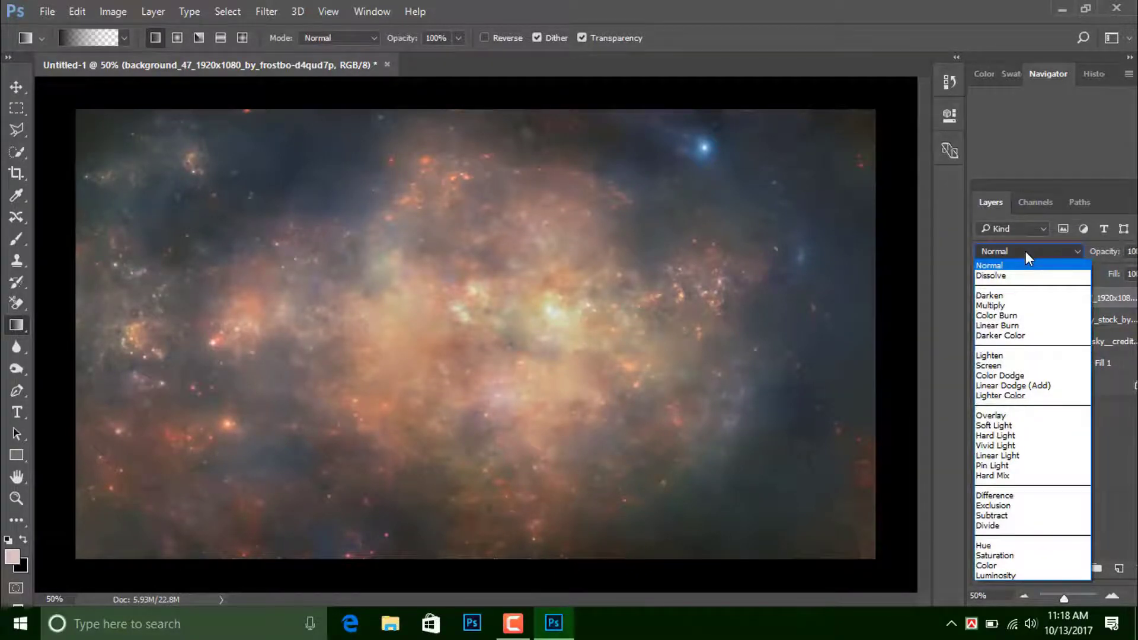
click(1000, 355)
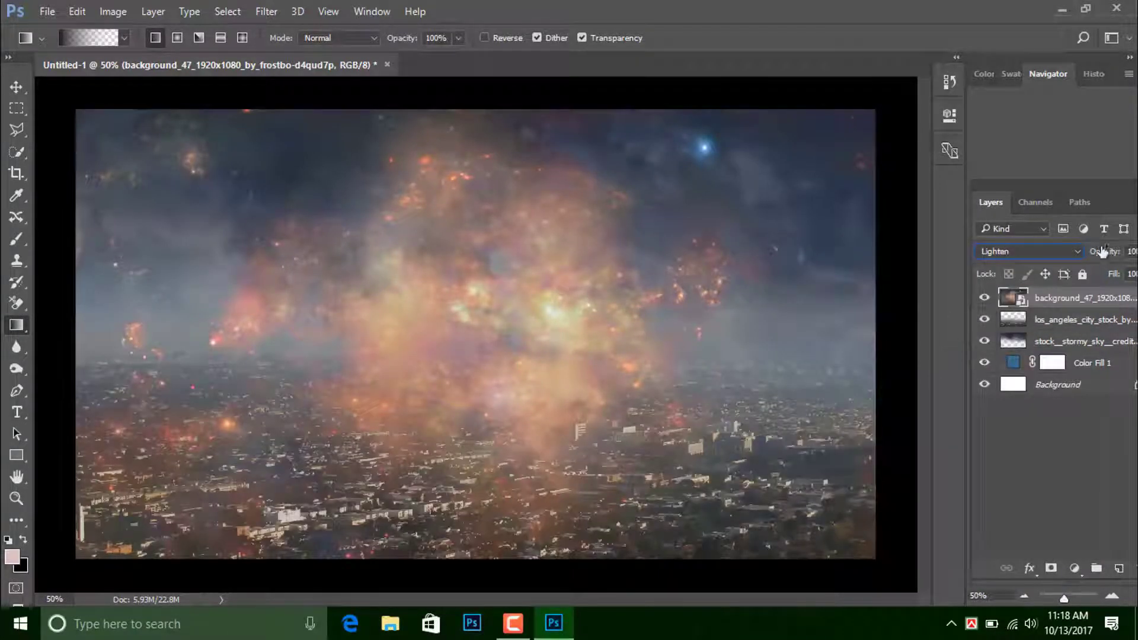
drag(1098, 200, 1066, 198)
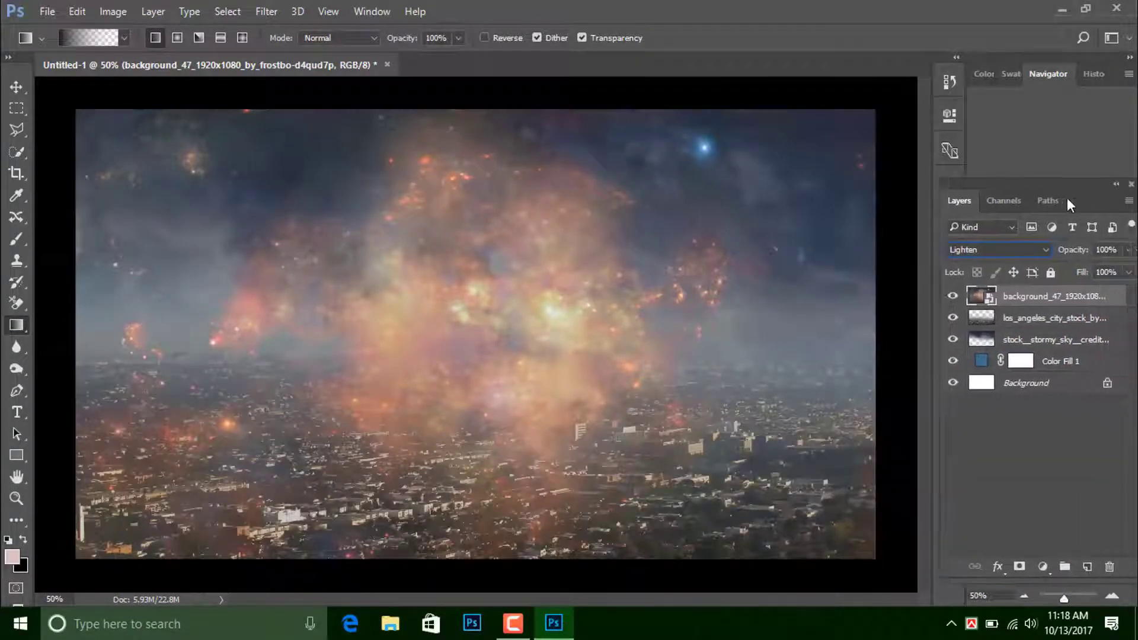
click(1128, 252)
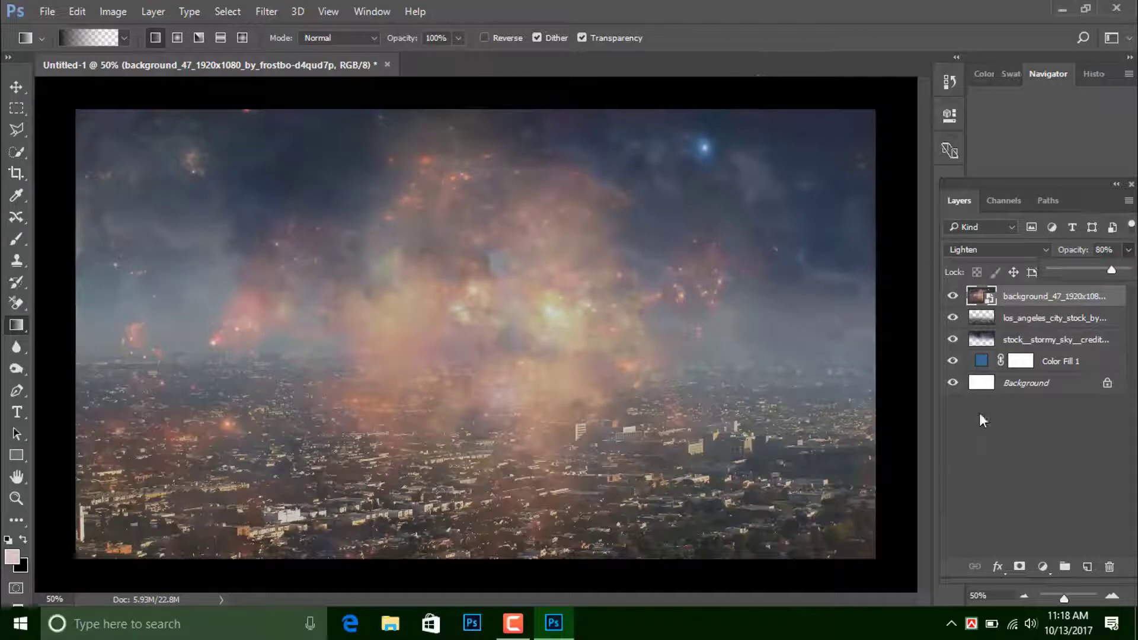
click(995, 443)
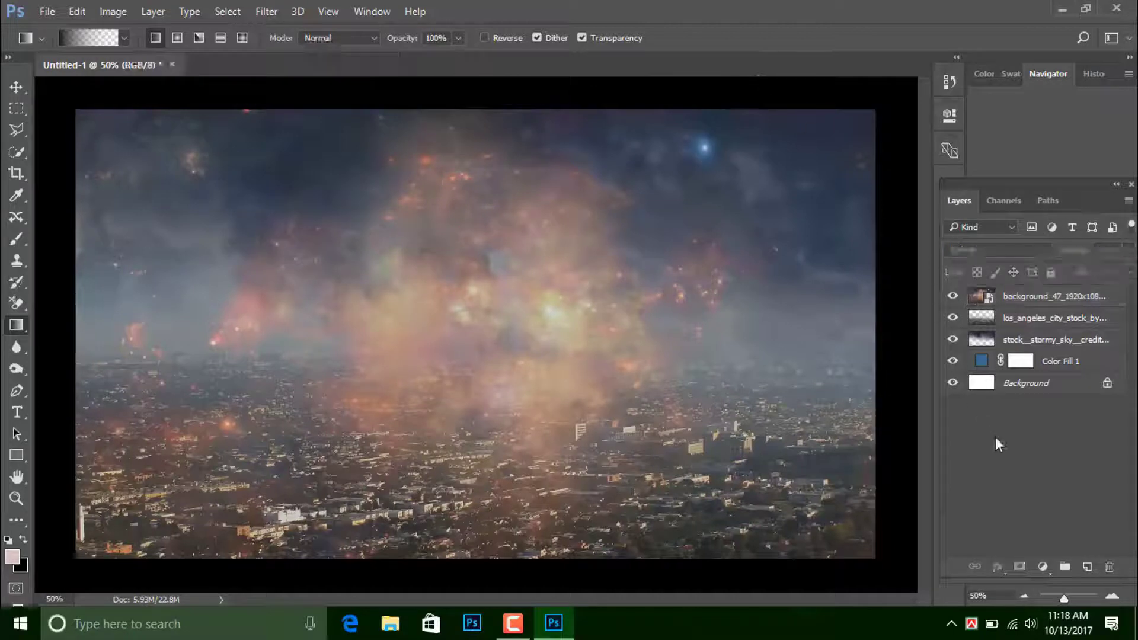
Step: Rasterize the nebula layer
right_click(1015, 302)
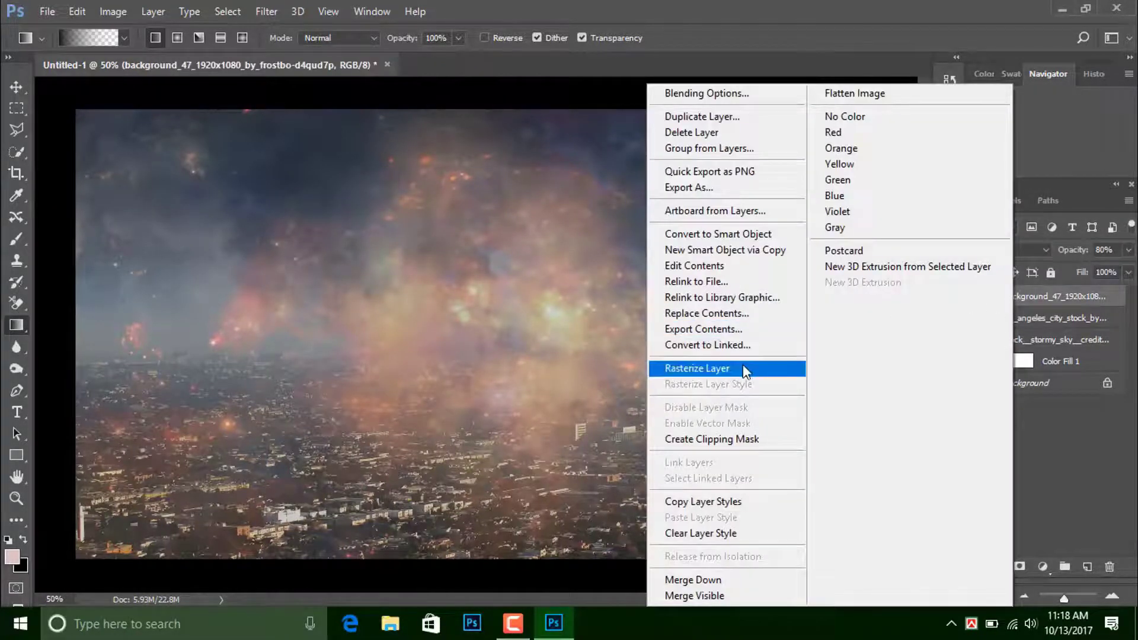
click(699, 369)
click(45, 11)
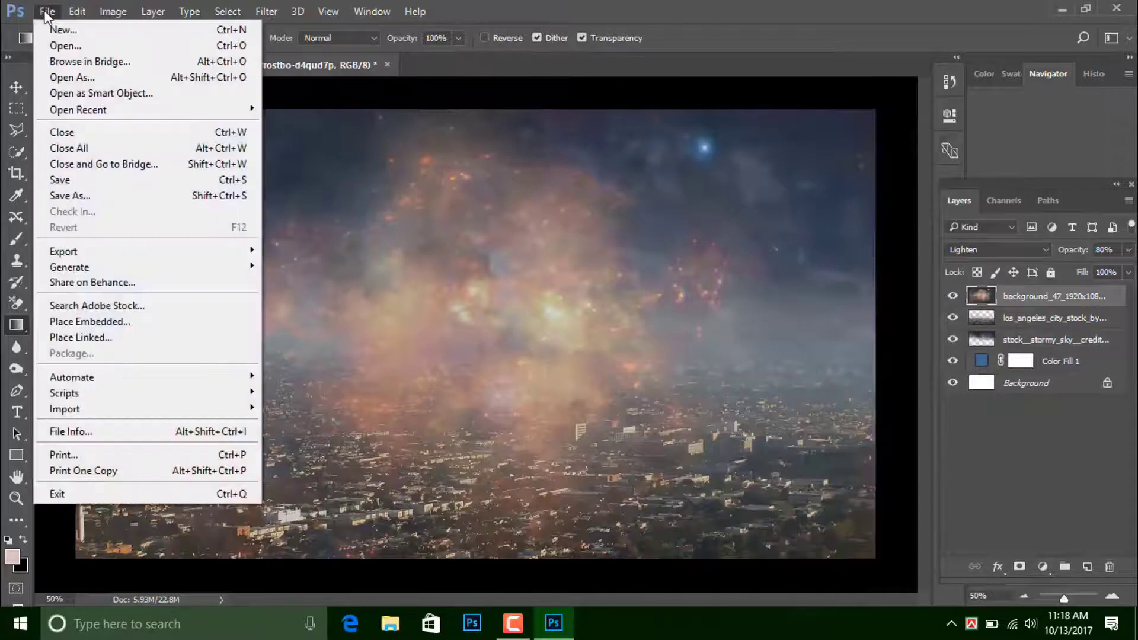
Step: Embed the stone_sphere image into the composite
click(101, 322)
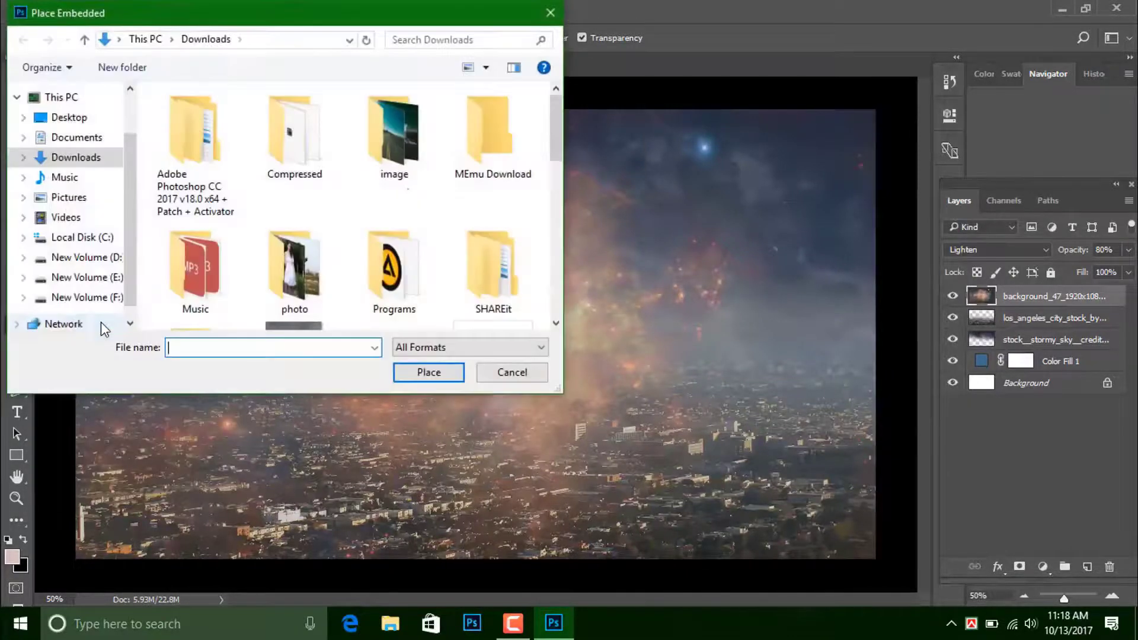
scroll(406, 218, down, 2)
scroll(407, 219, down, 10)
click(199, 264)
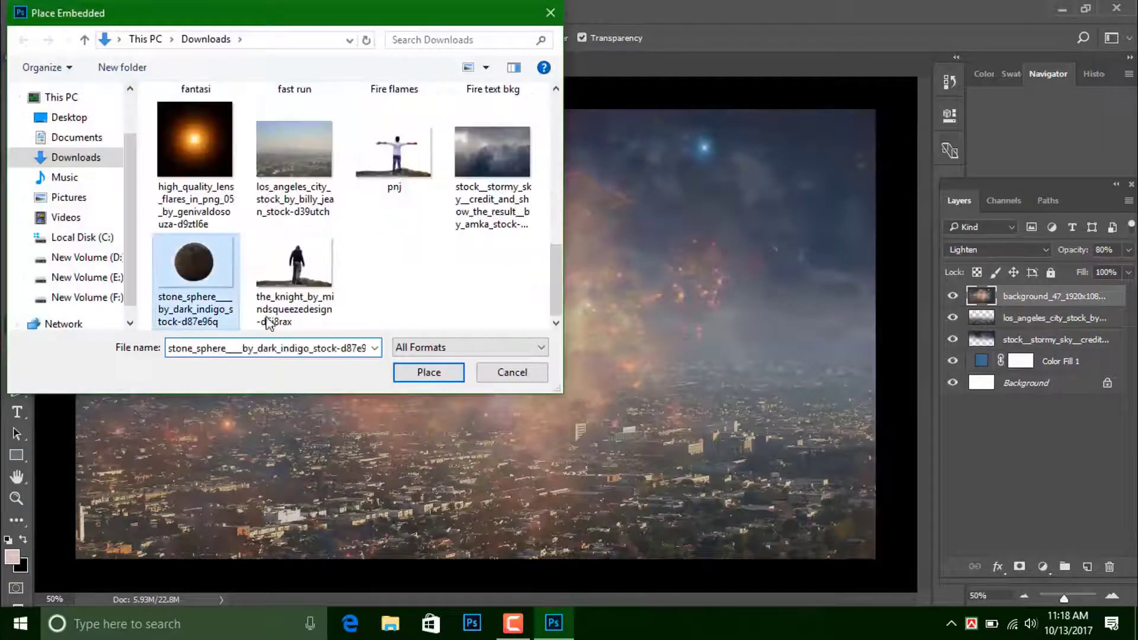
click(428, 372)
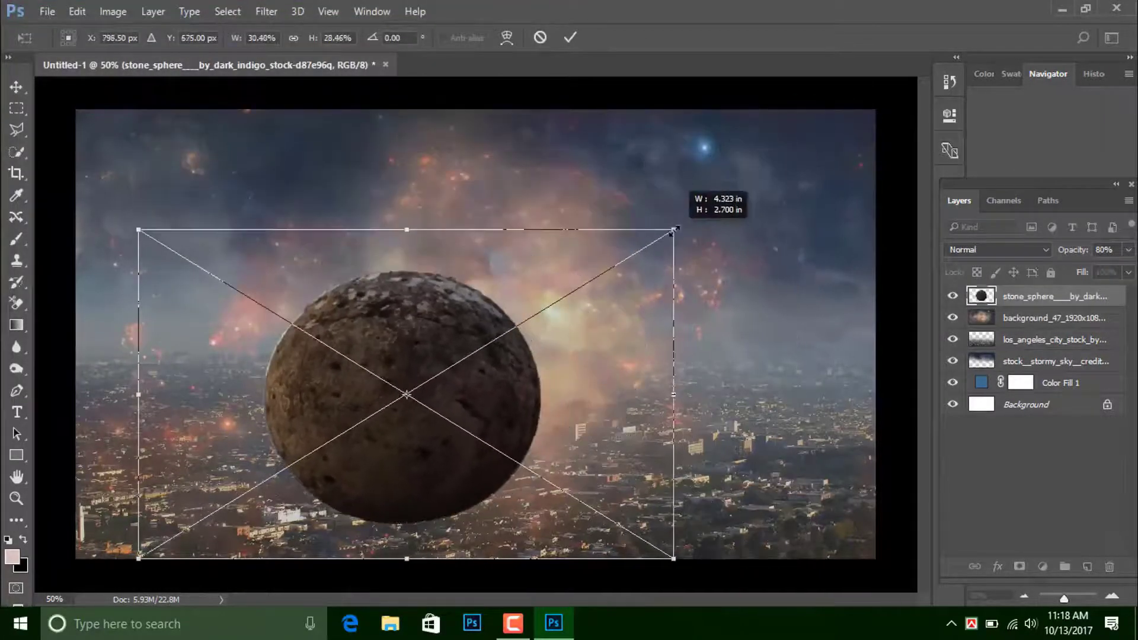
Step: Scale the stone sphere to about 28% and float it above the city centre
drag(811, 110, 672, 229)
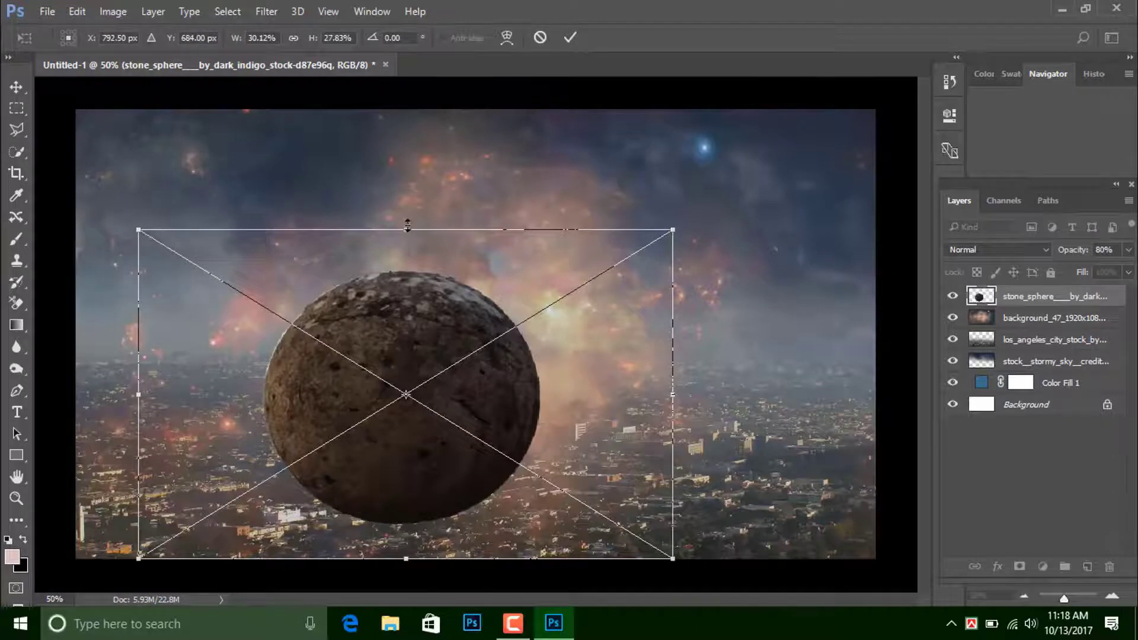
drag(405, 229, 406, 210)
drag(385, 392, 476, 315)
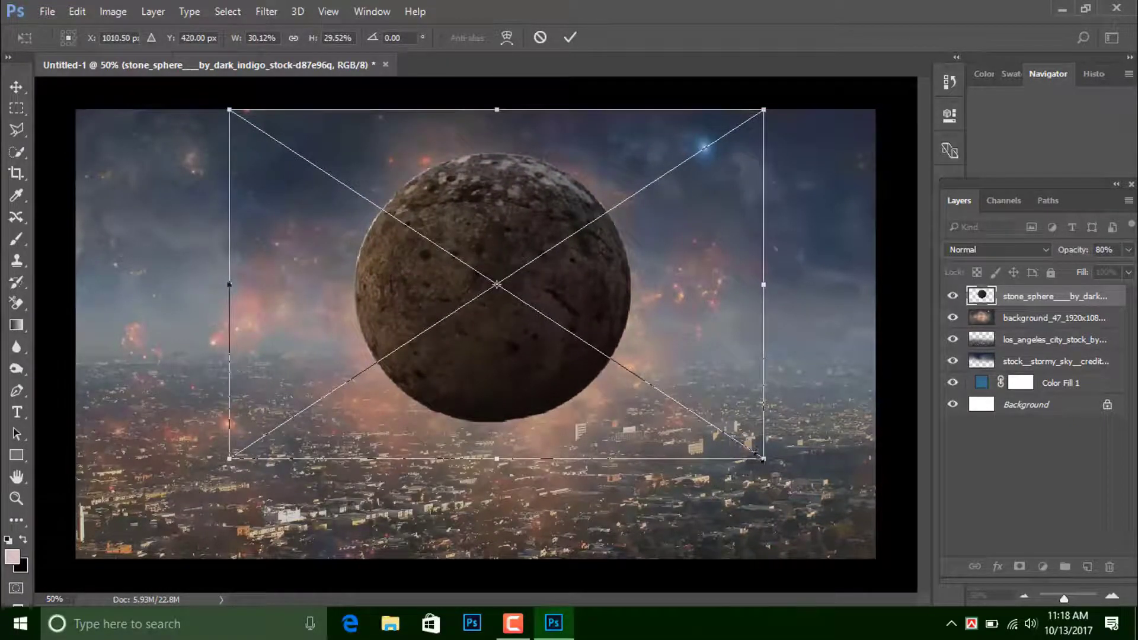
drag(761, 457, 728, 433)
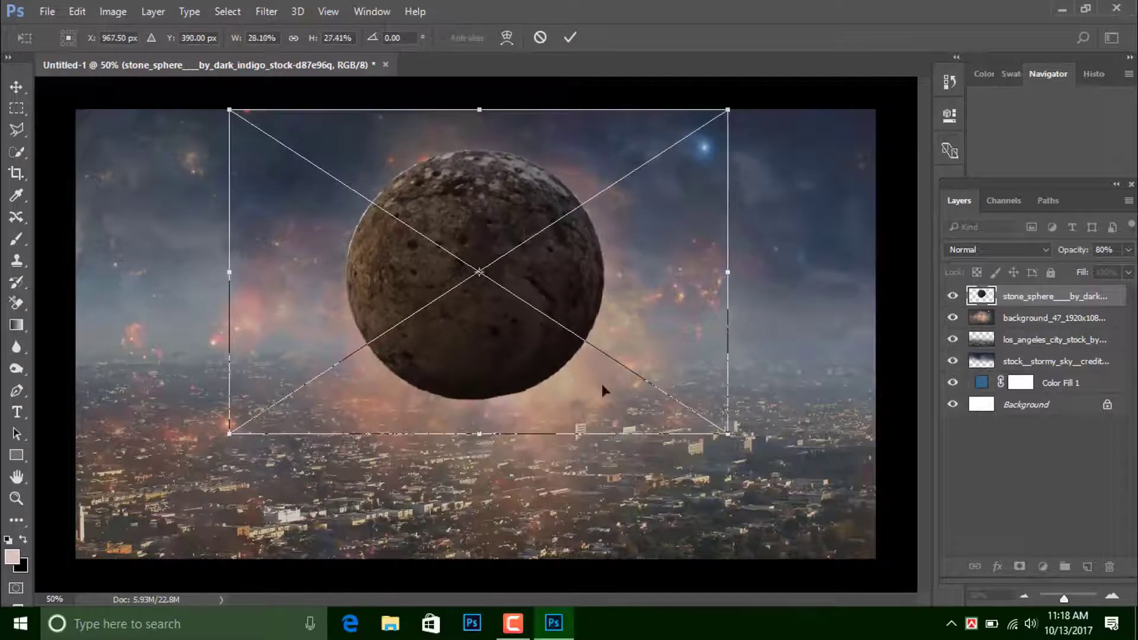
drag(499, 343, 485, 350)
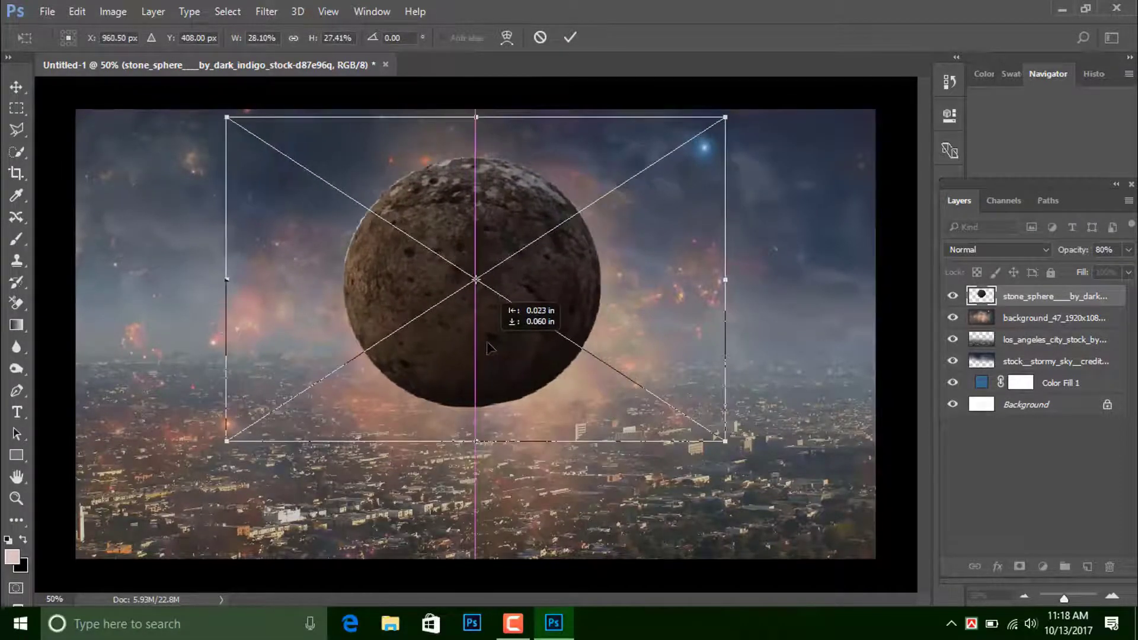
click(570, 37)
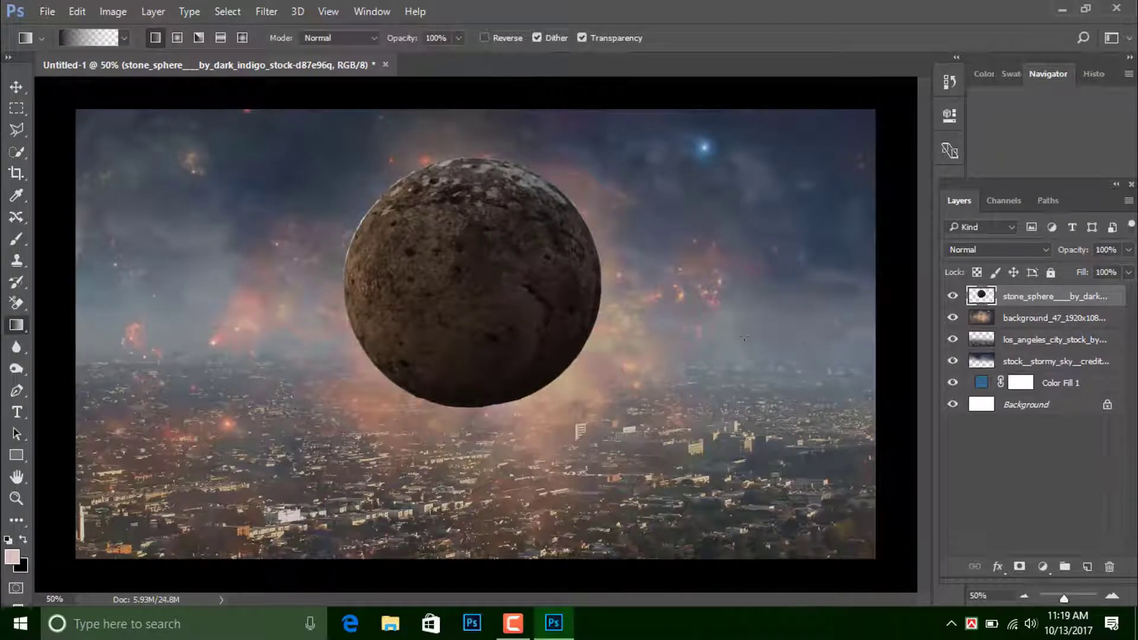
click(46, 17)
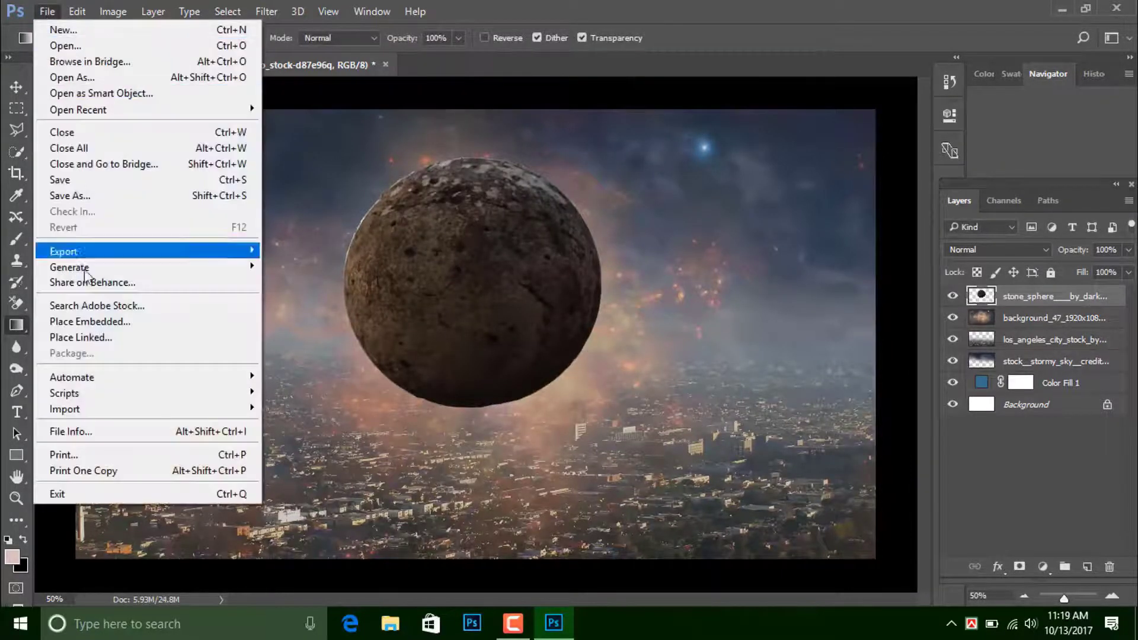
Step: Embed the before_storm image, enlarged and aligned toward the canvas top
click(87, 321)
scroll(414, 237, down, 3)
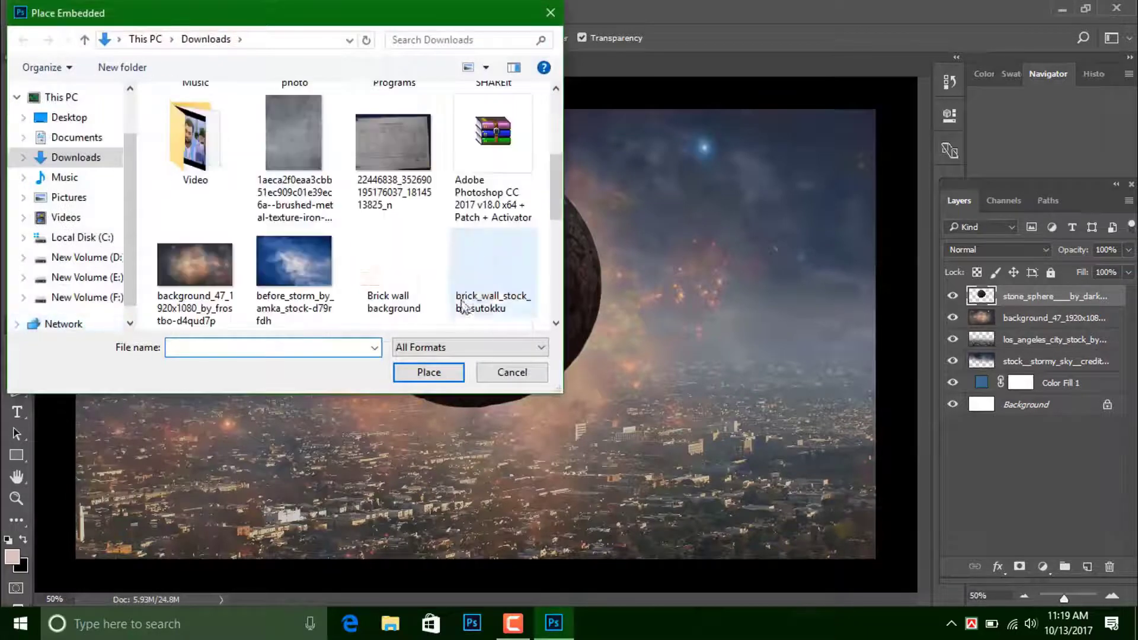
click(295, 267)
click(428, 372)
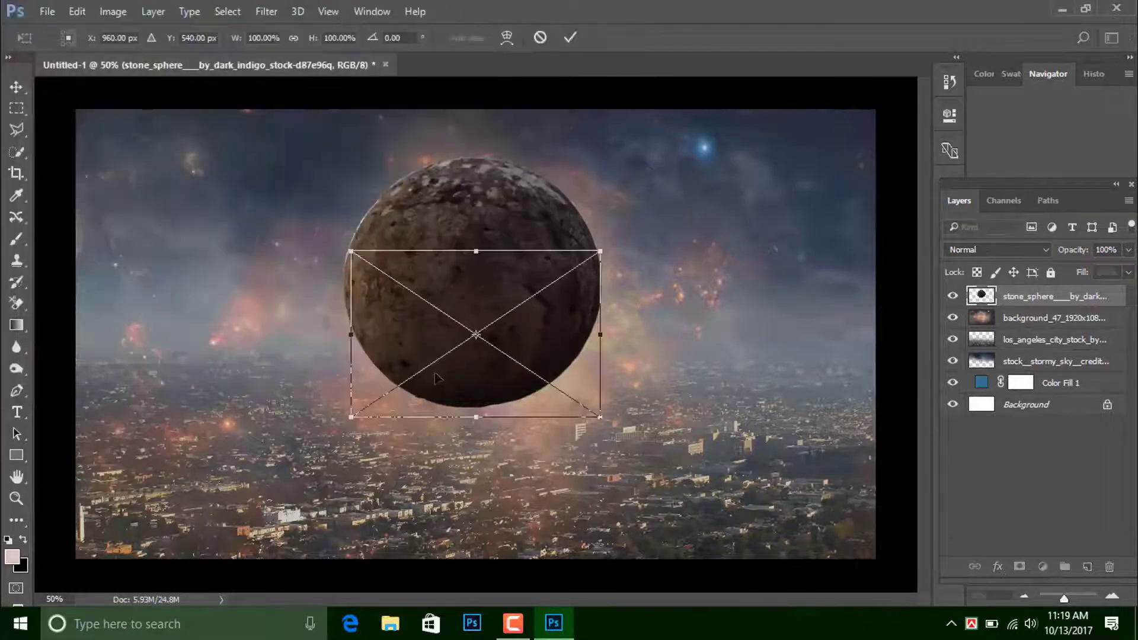
drag(418, 323, 368, 199)
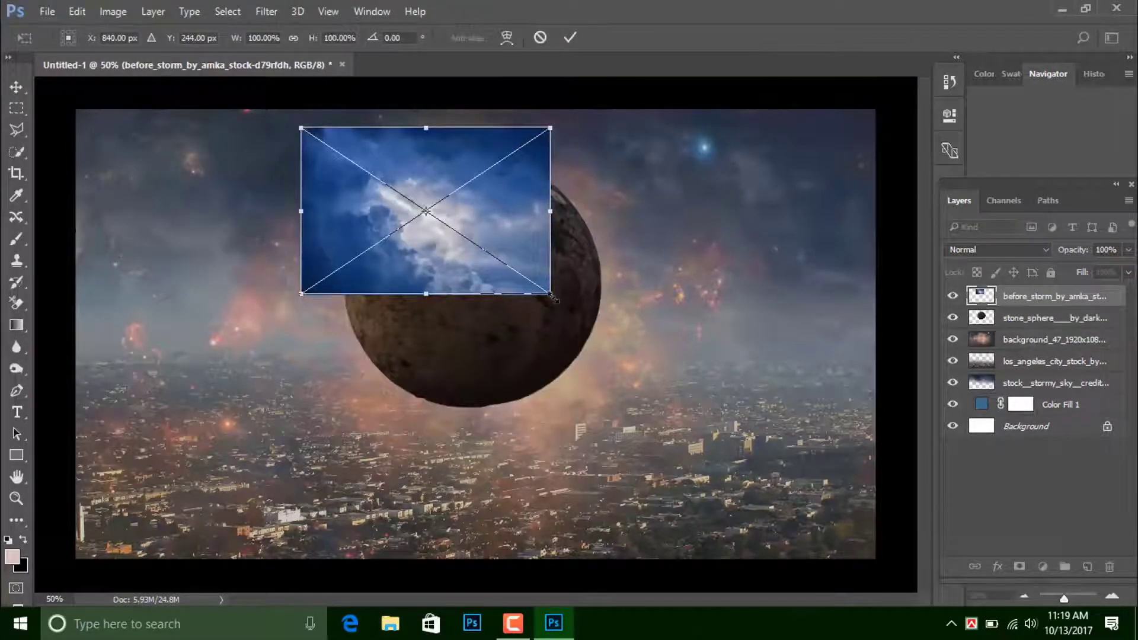
drag(551, 294, 800, 500)
drag(652, 418, 574, 375)
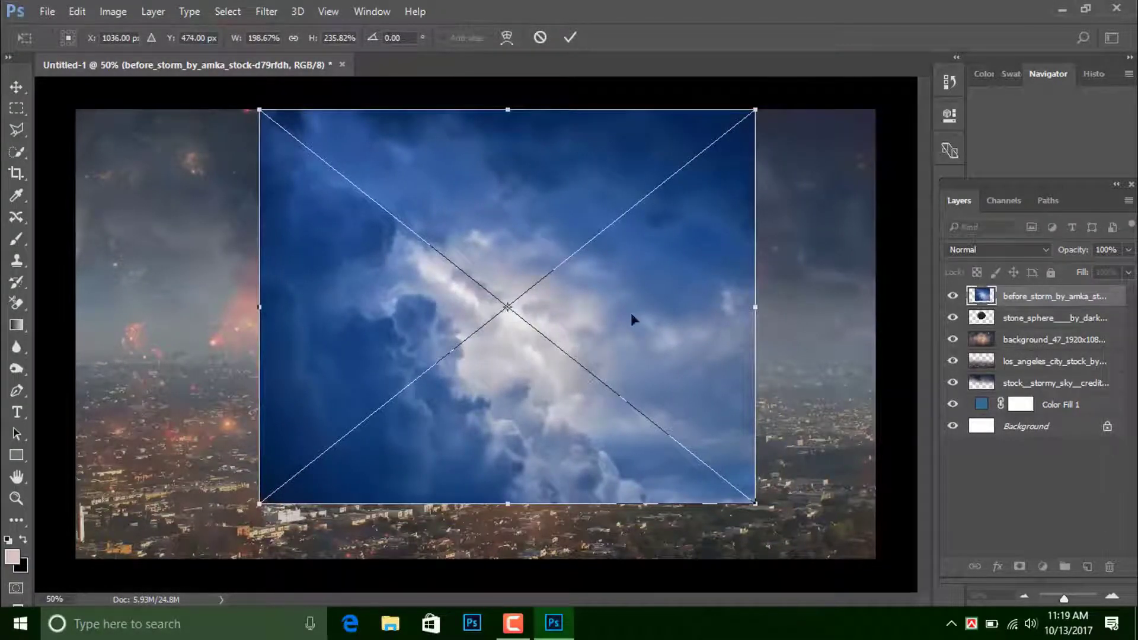
click(571, 37)
key(g)
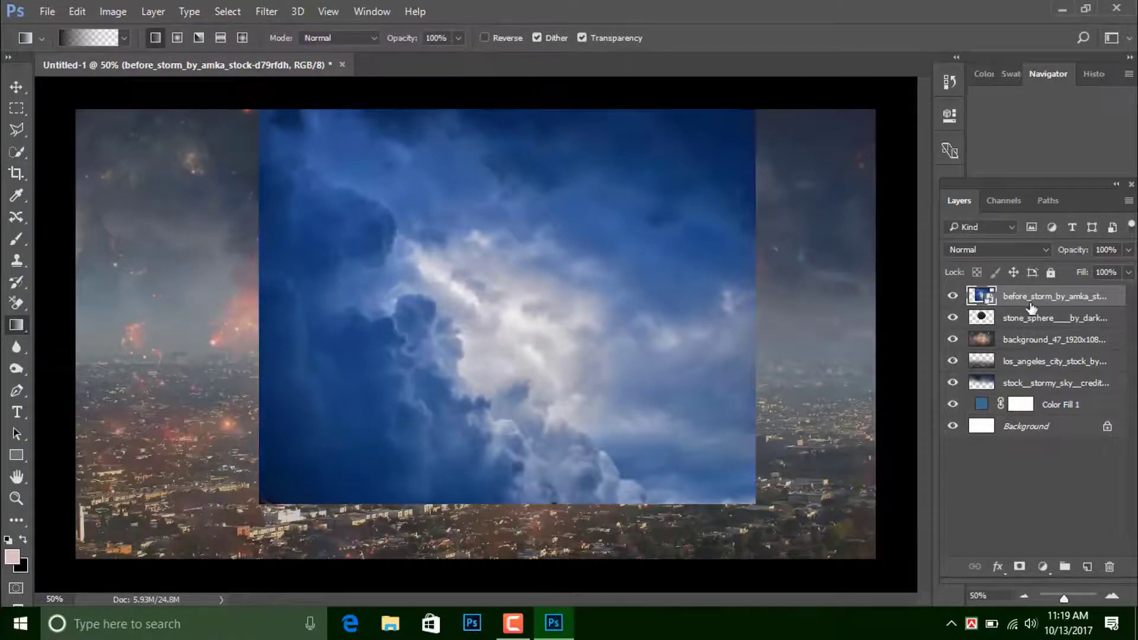
Step: Rasterize the before_storm layer and set its blend mode to Color Dodge
right_click(1030, 299)
click(744, 368)
click(1017, 249)
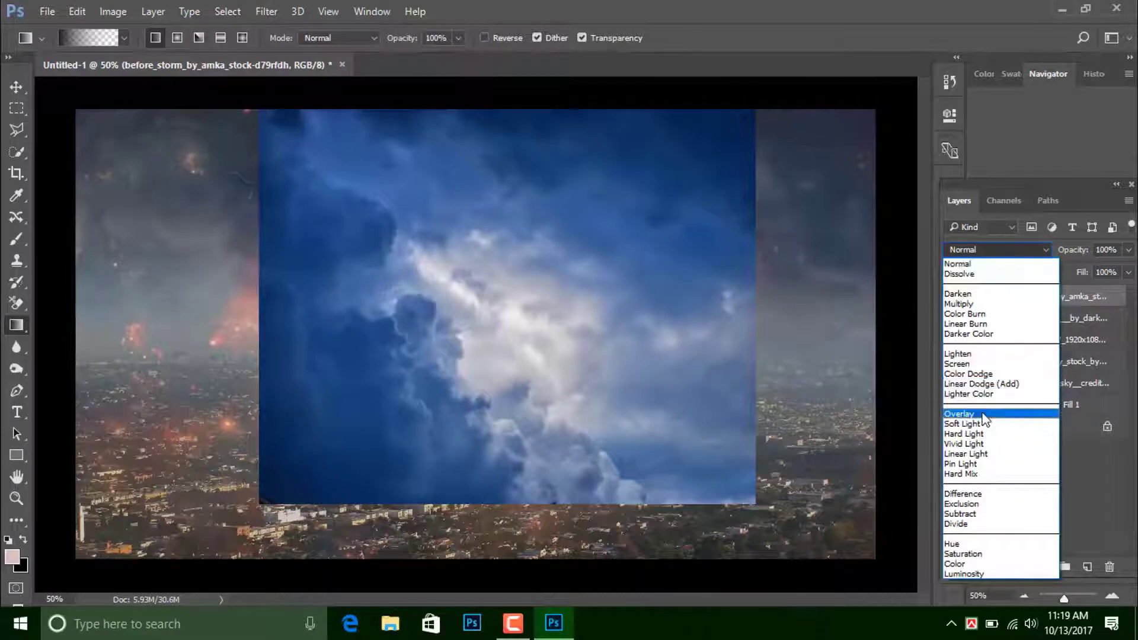
click(977, 374)
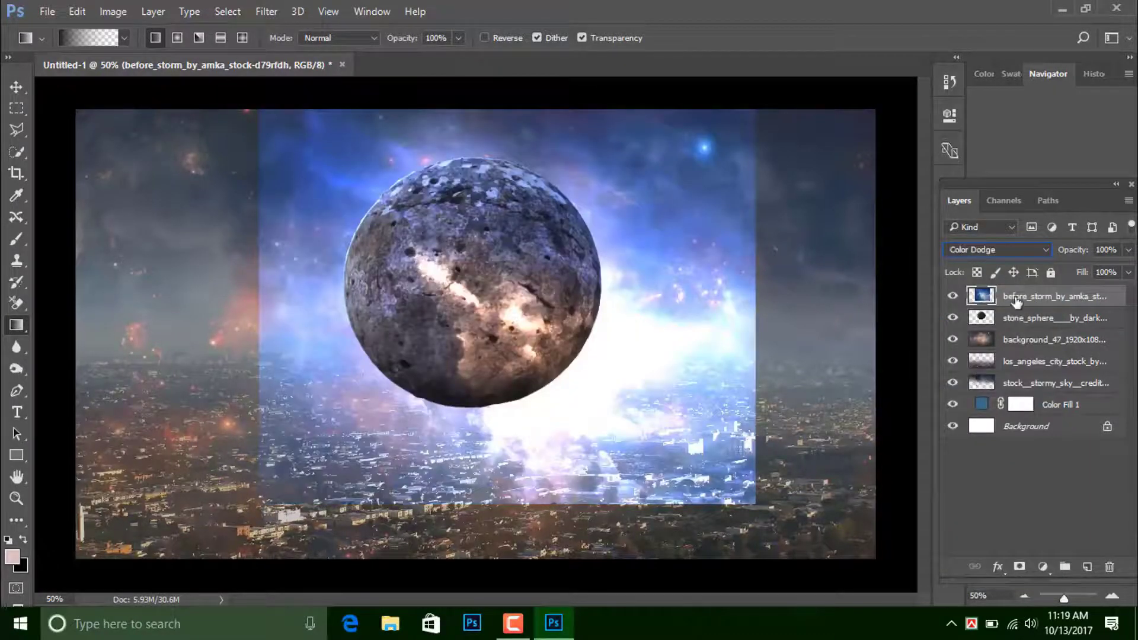
Step: Clip the storm layer to the stone sphere and fade its glow with gradients
right_click(1017, 304)
click(765, 382)
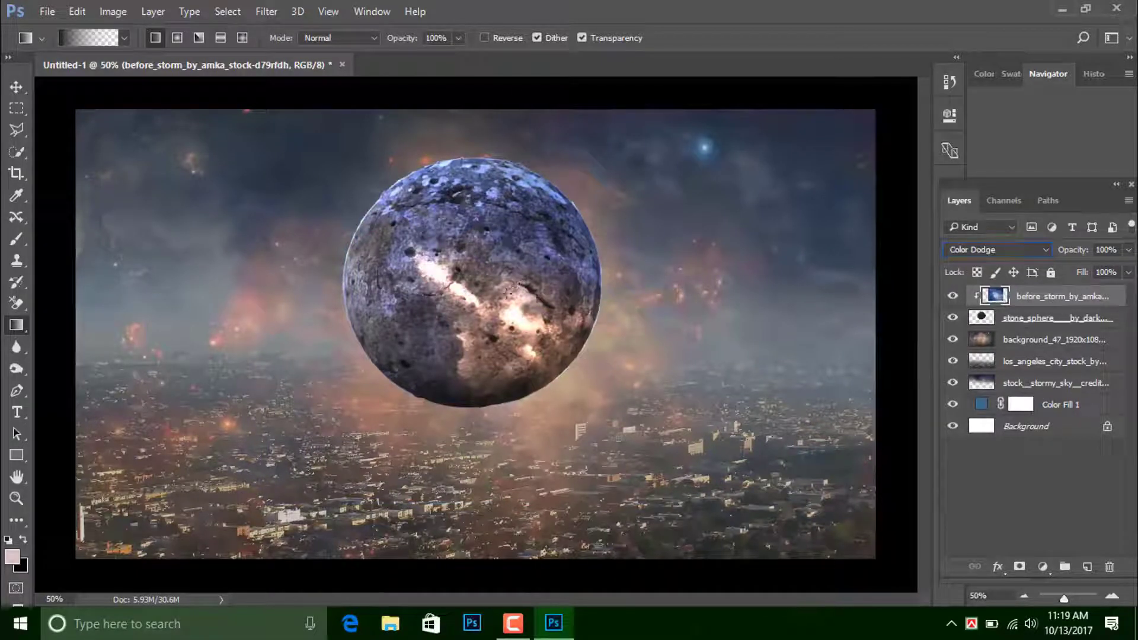
drag(519, 290, 536, 264)
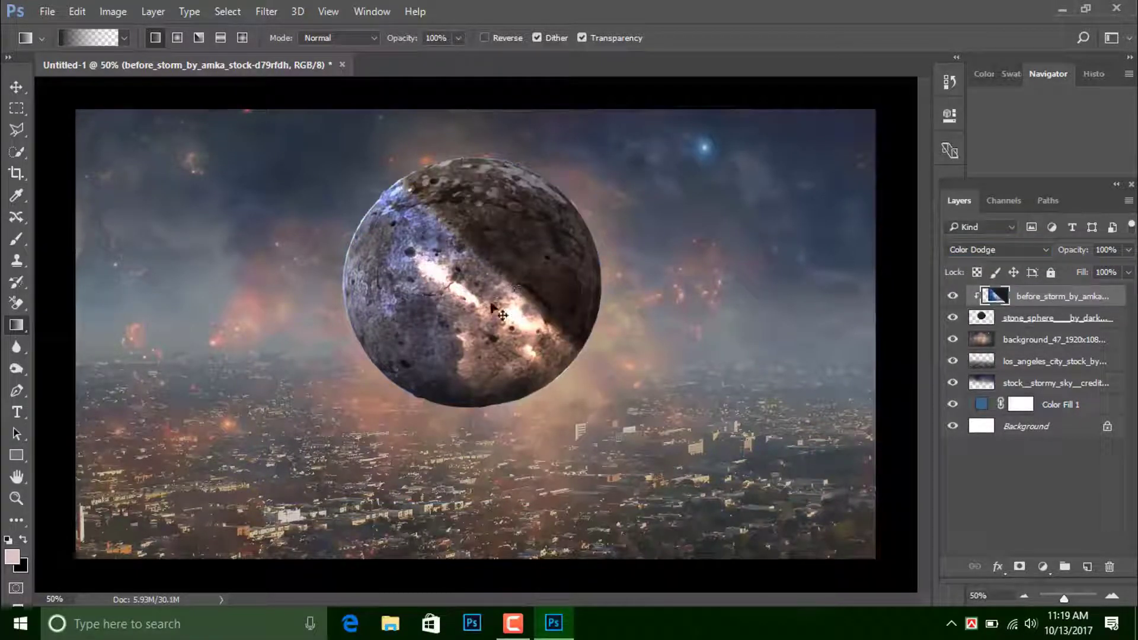
drag(507, 320, 491, 305)
Step: Shrink the storm texture to about 78% and move its glowing streak onto the sphere's centre
click(16, 88)
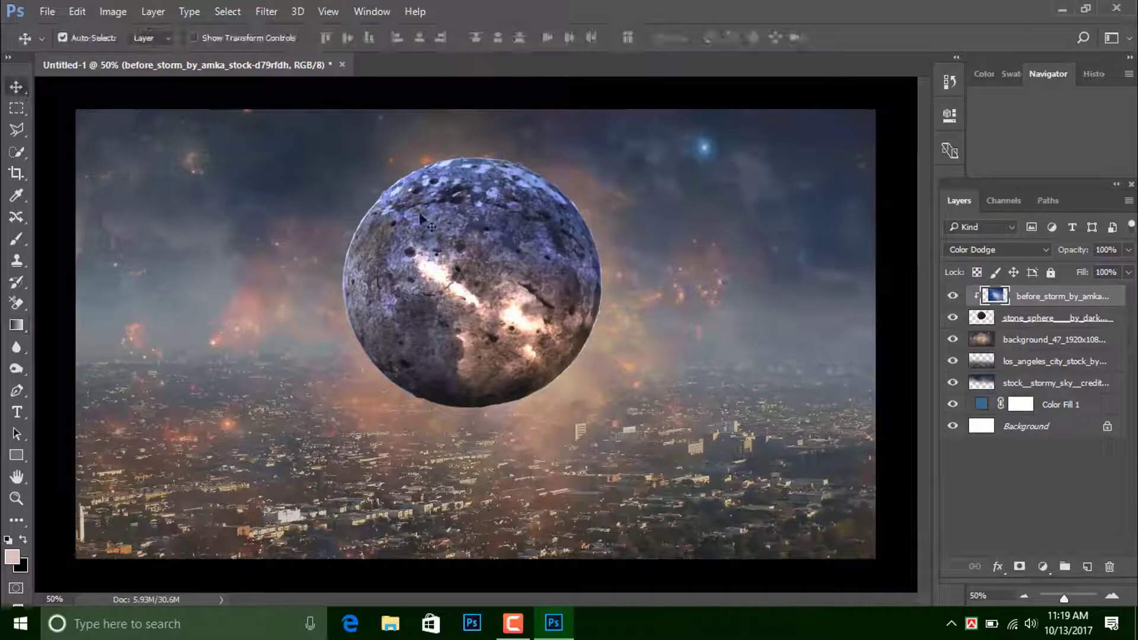
mouse_move(471, 244)
mouse_down()
mouse_move(482, 232)
mouse_move(449, 294)
mouse_up()
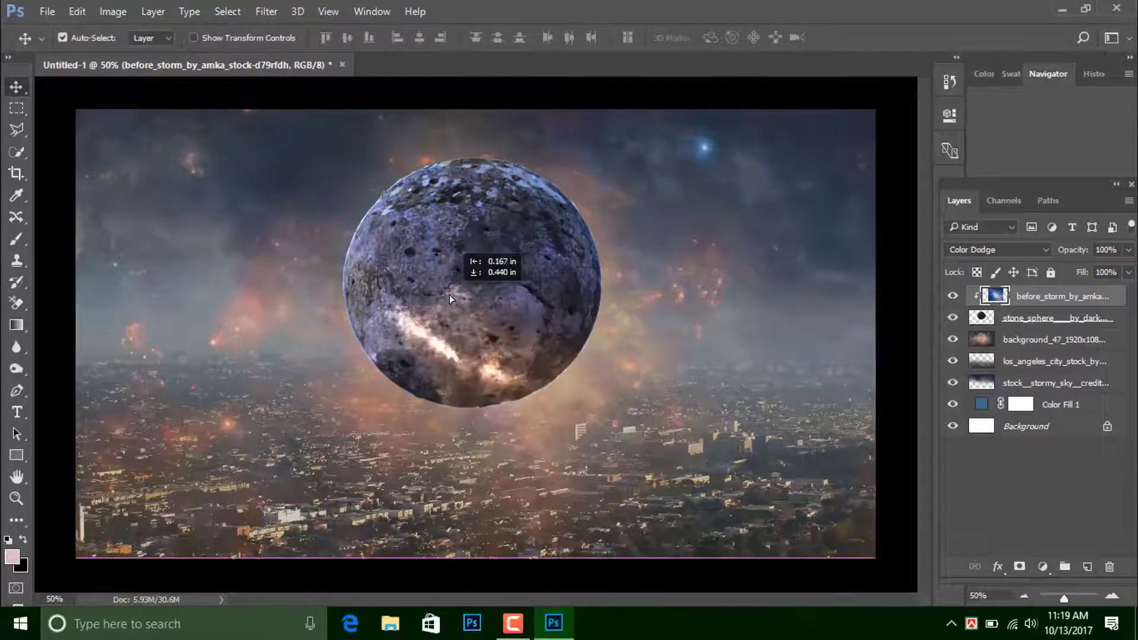
key(ctrl+t)
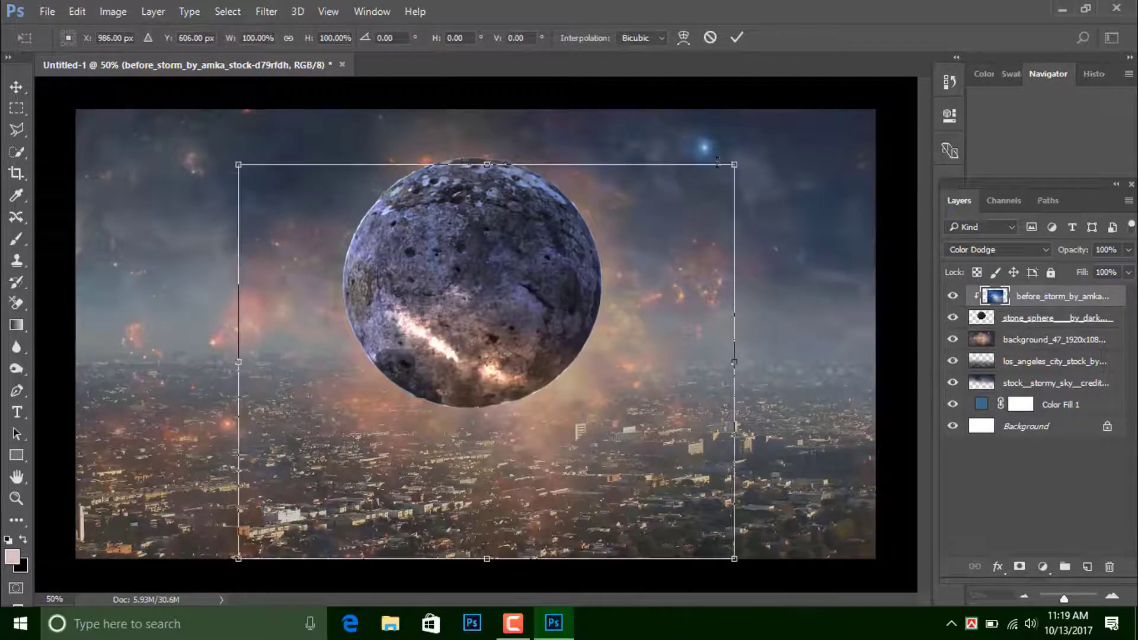
drag(729, 169, 623, 267)
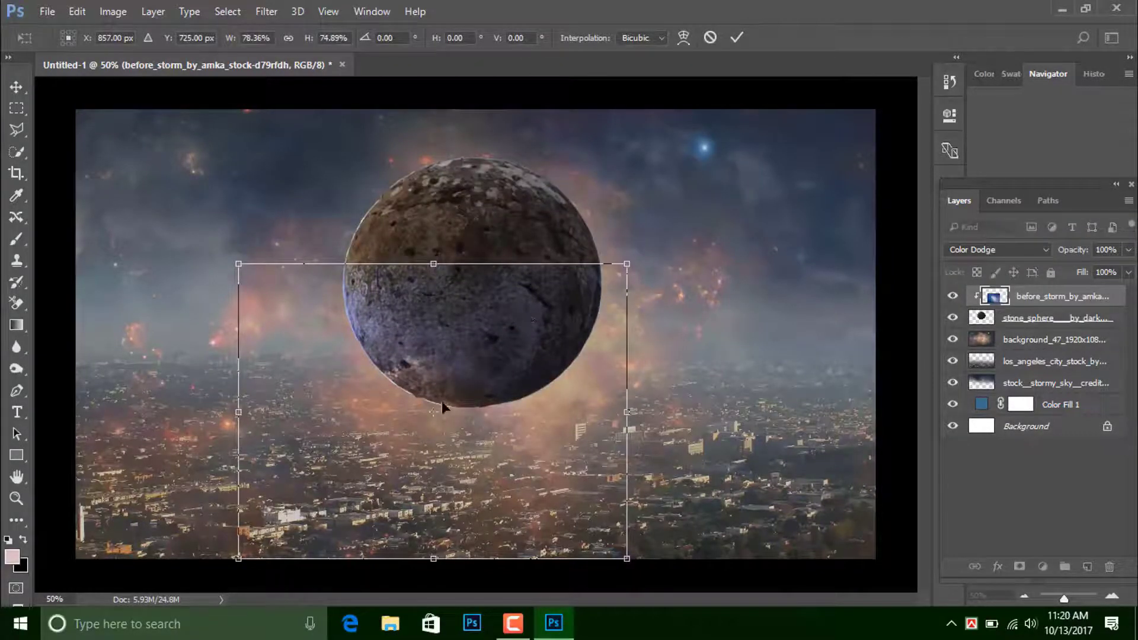
drag(442, 401, 477, 270)
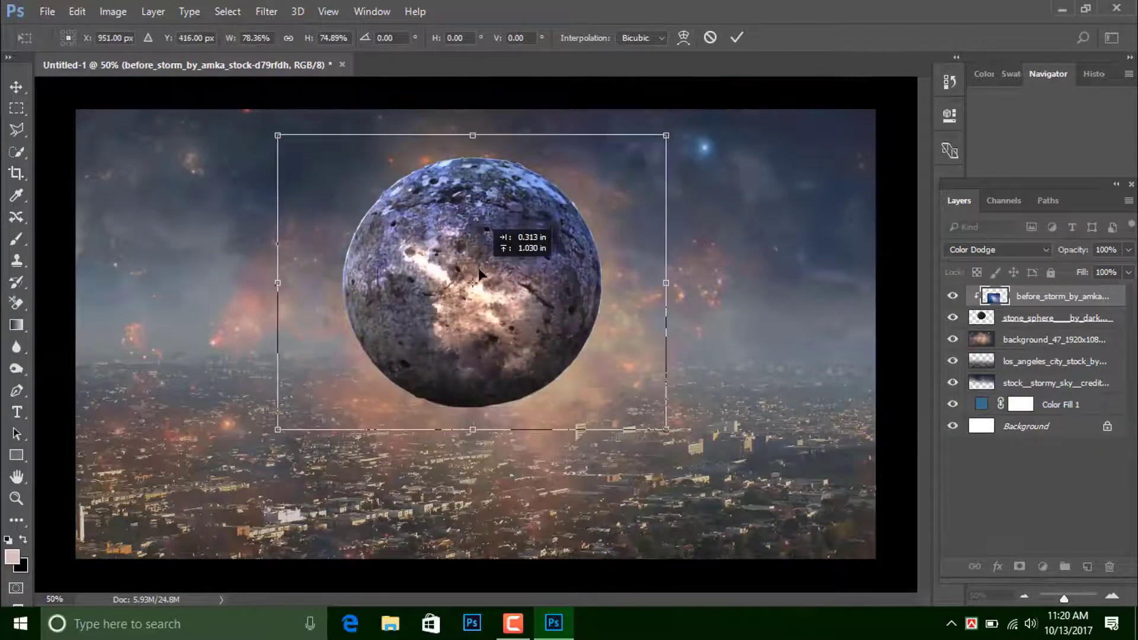
click(737, 38)
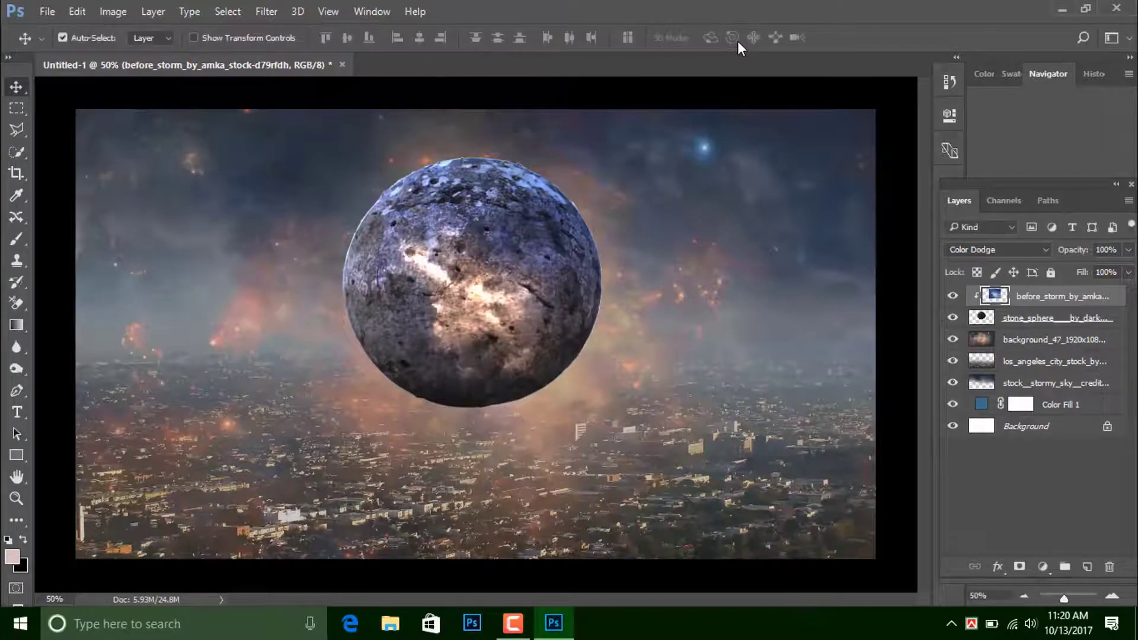
Step: Burn the sphere's top edge darker using Midtones at 50% exposure
click(17, 370)
click(85, 384)
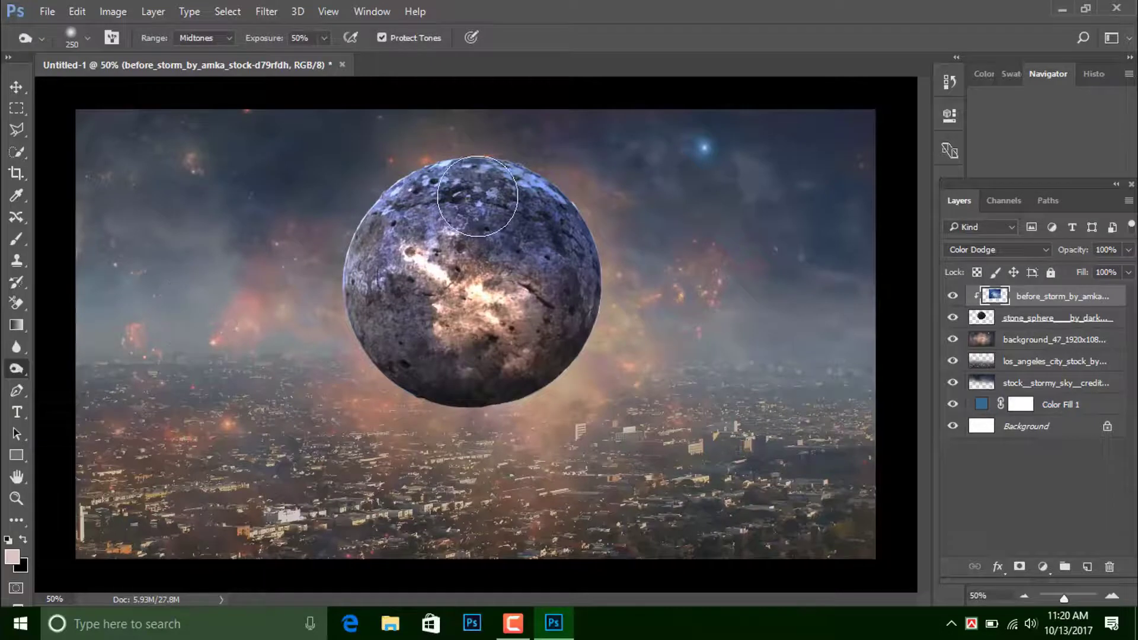
mouse_move(477, 196)
mouse_down()
mouse_move(519, 185)
mouse_move(414, 415)
mouse_move(606, 256)
mouse_move(579, 233)
mouse_up()
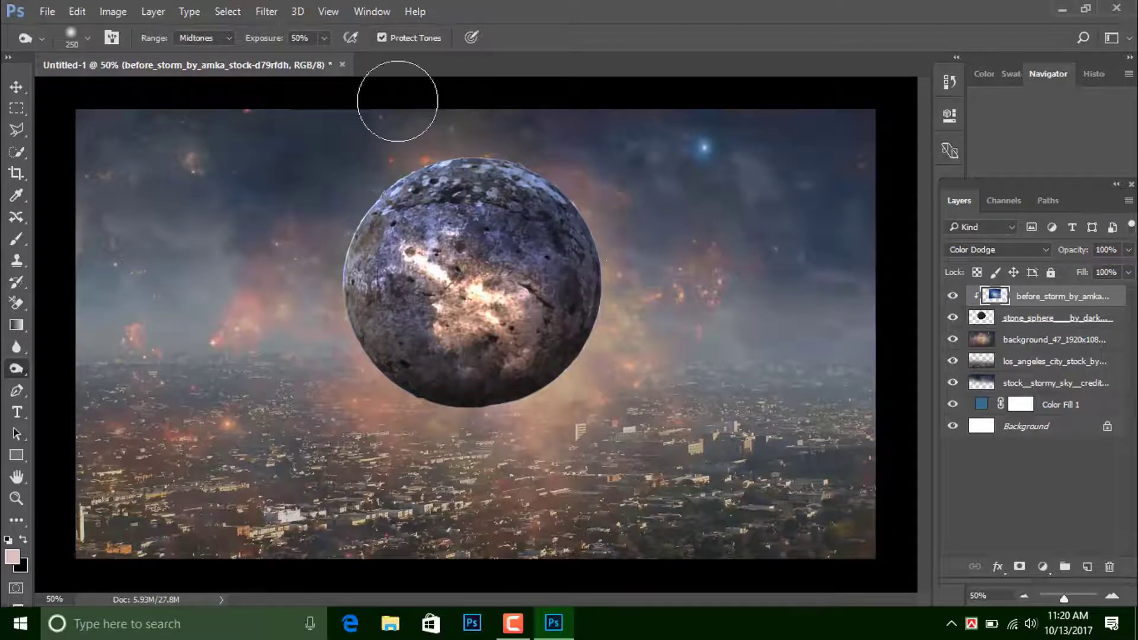
Step: Add a new empty Layer 1 clipped to the sphere's texture layer
click(15, 89)
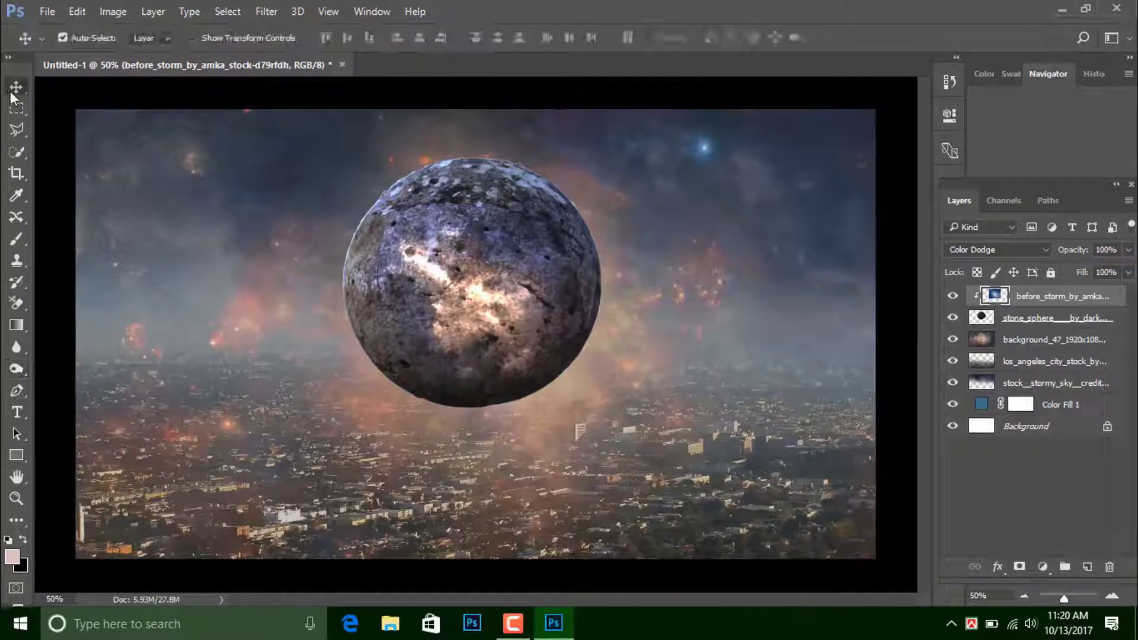
click(1089, 566)
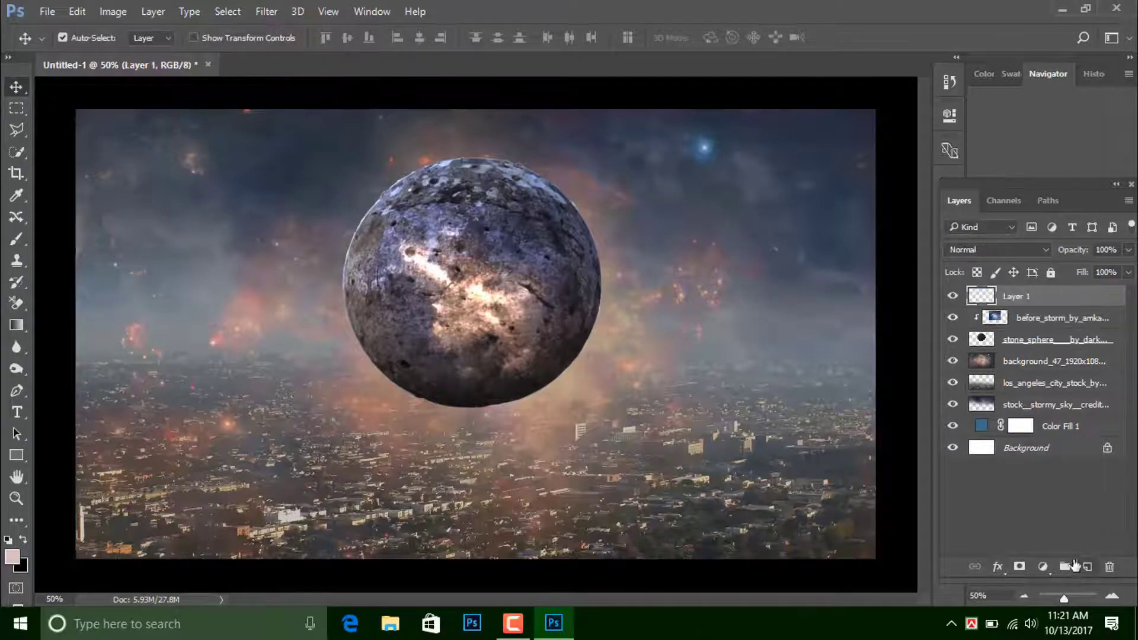
right_click(1019, 301)
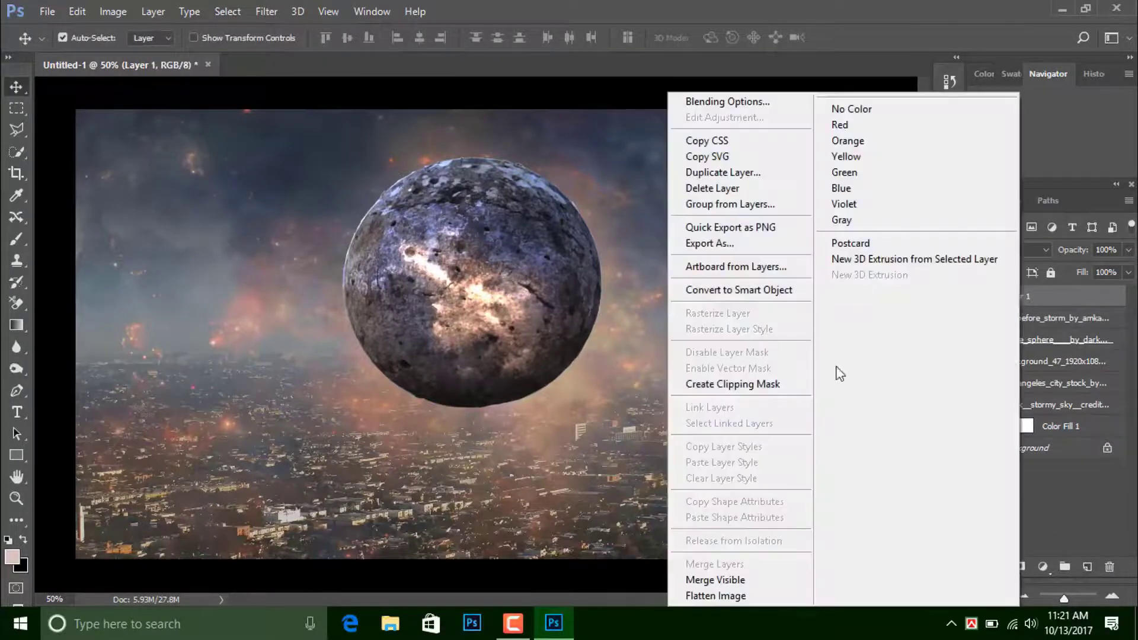
click(723, 383)
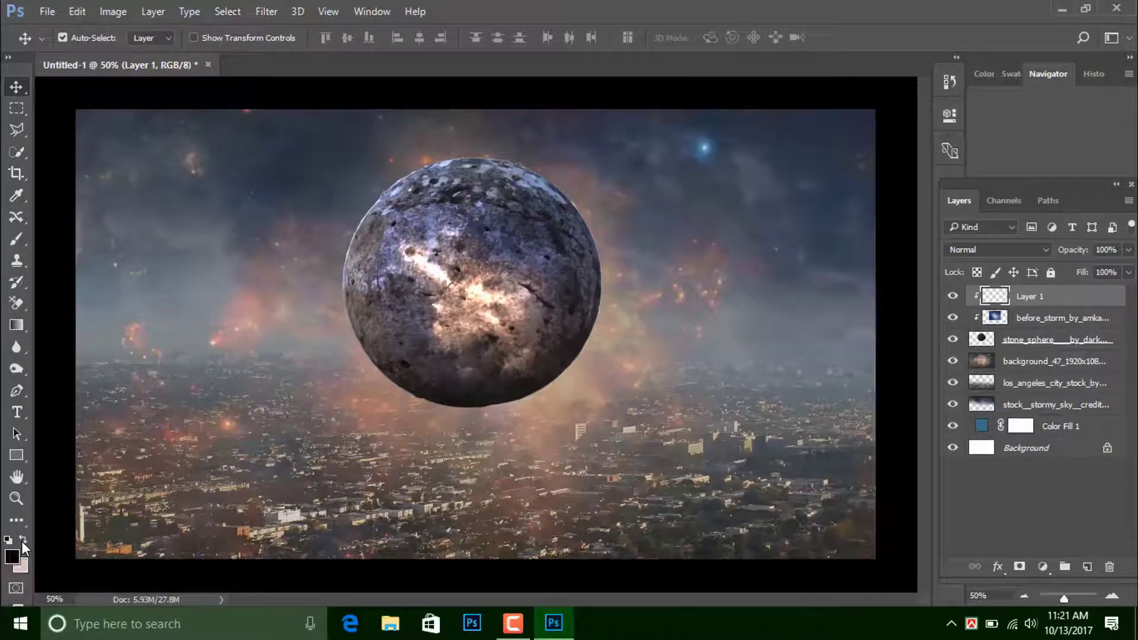
Step: Set the foreground colour to light brown #c99c7b
key(x)
click(17, 558)
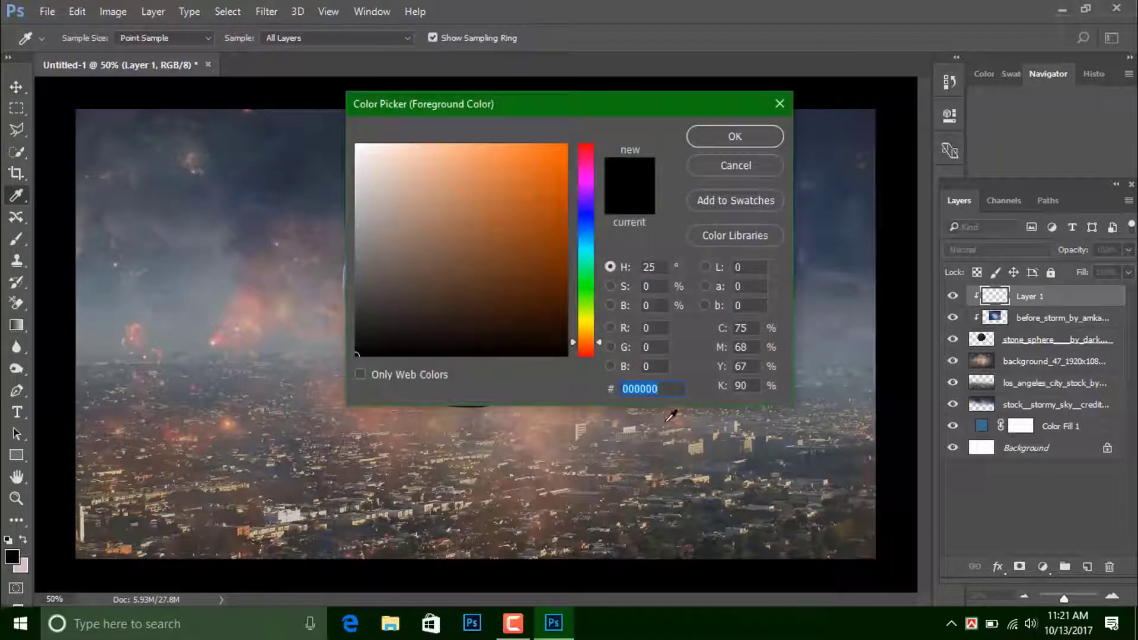
text(c)
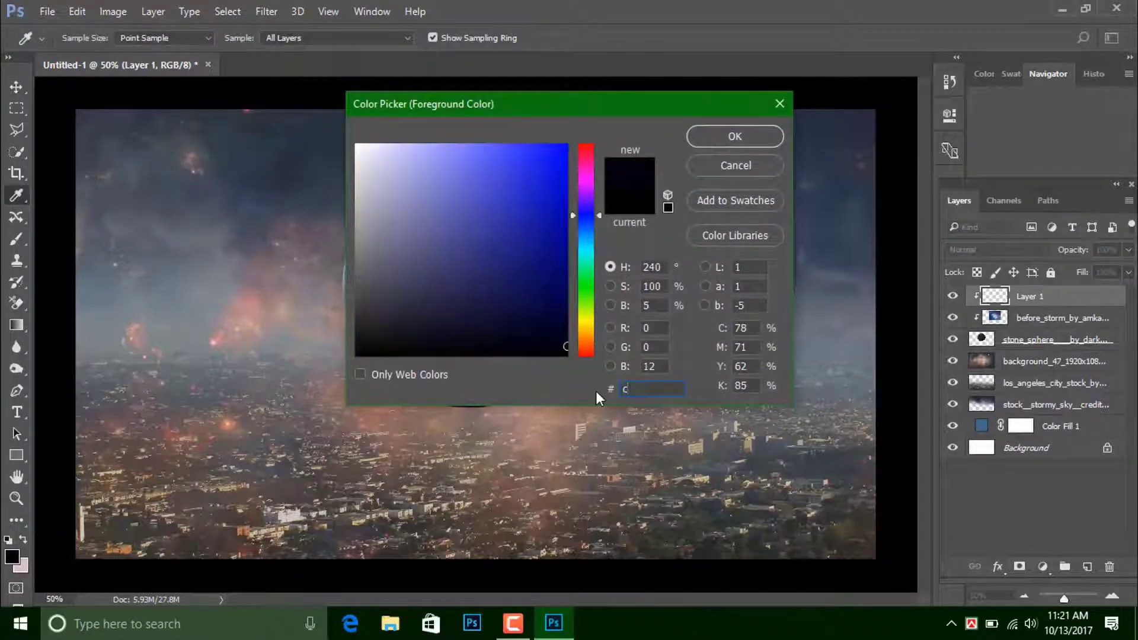
text(99)
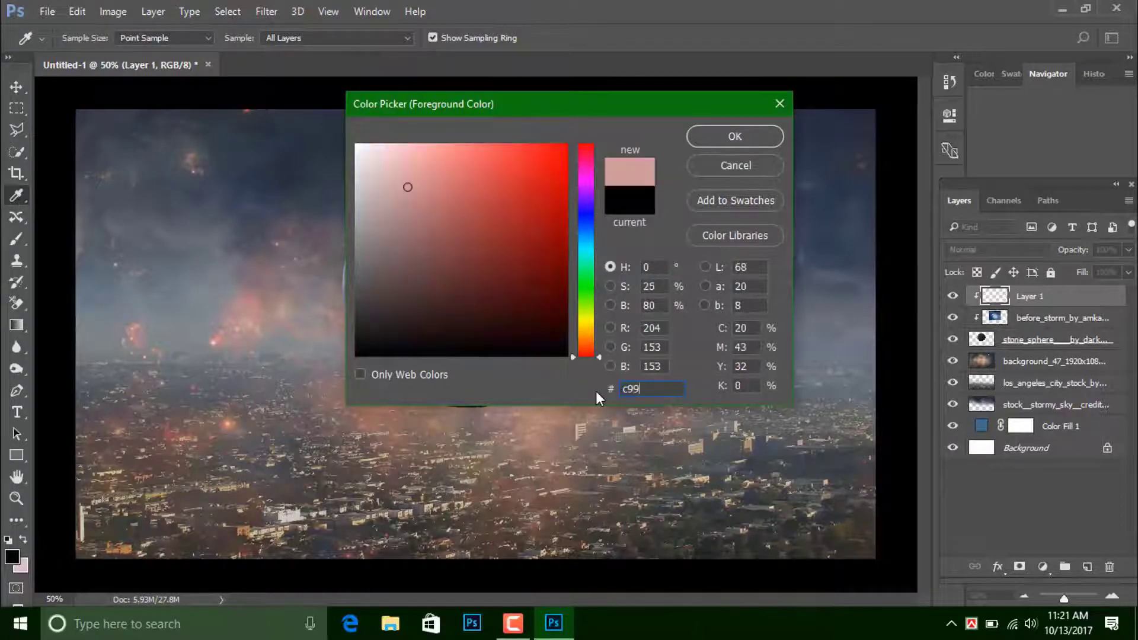
text(c7)
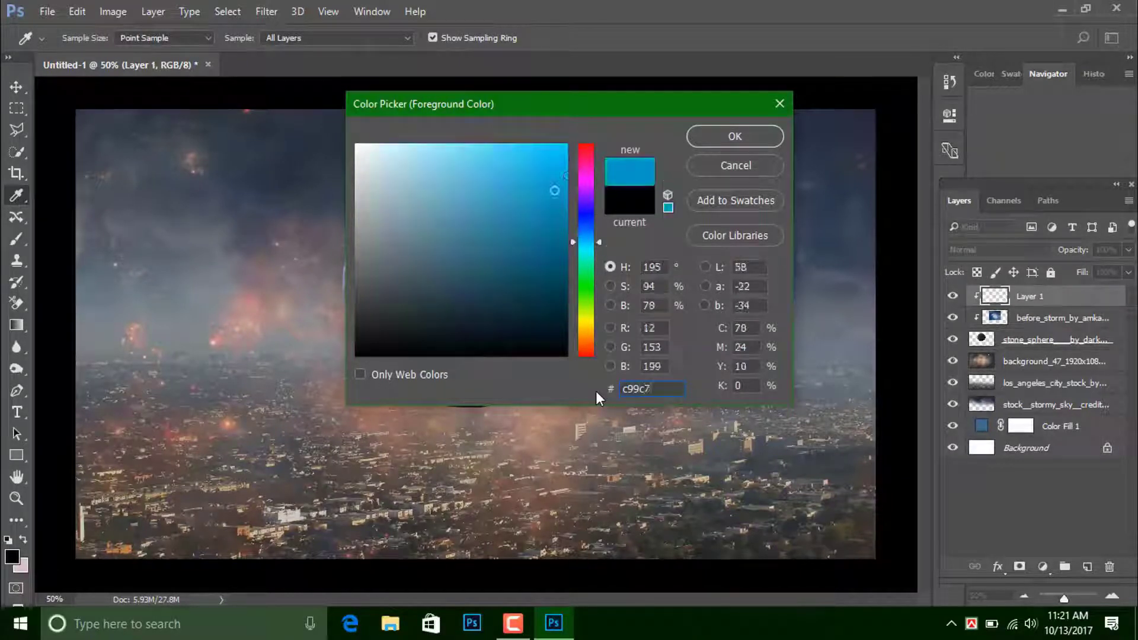
text(b)
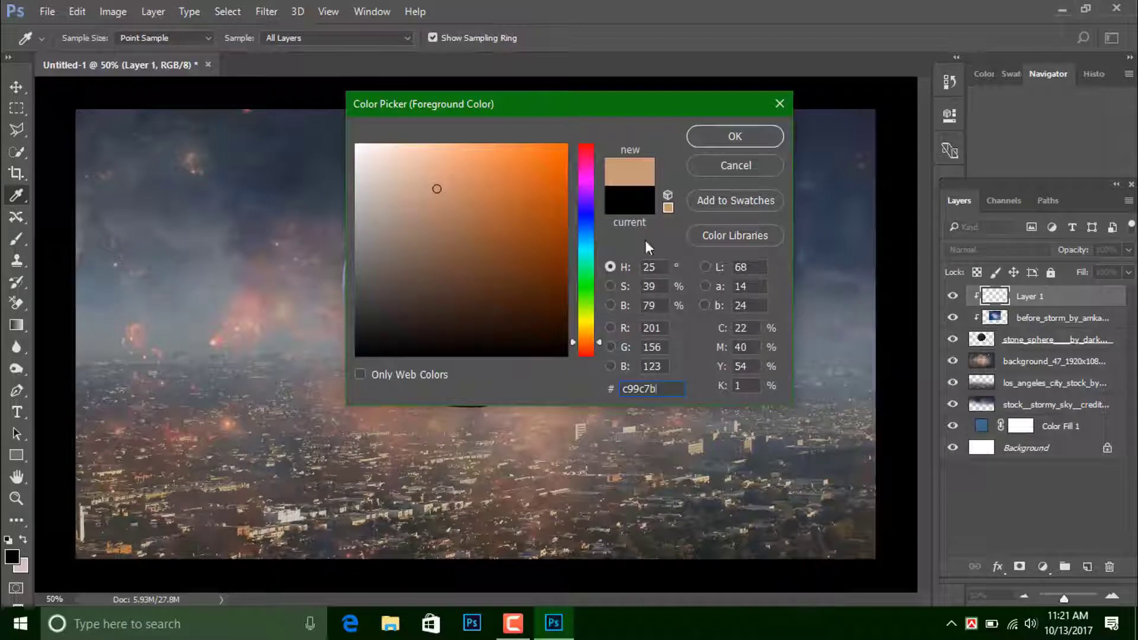
click(715, 140)
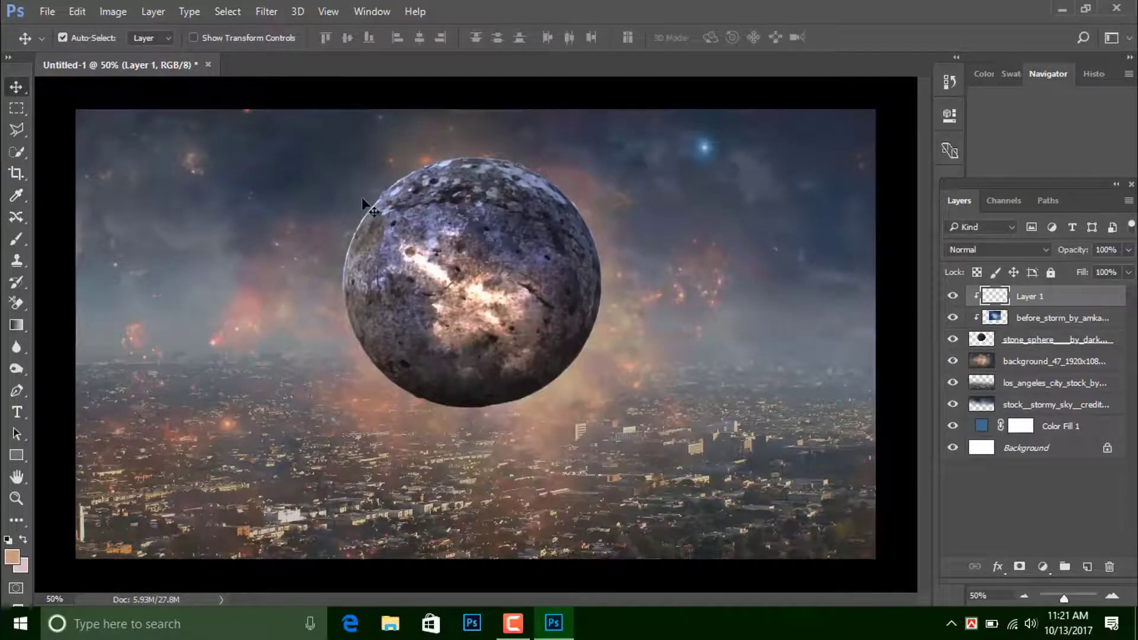
Step: Choose the Brush tool with the soft round 250 px preset
click(16, 238)
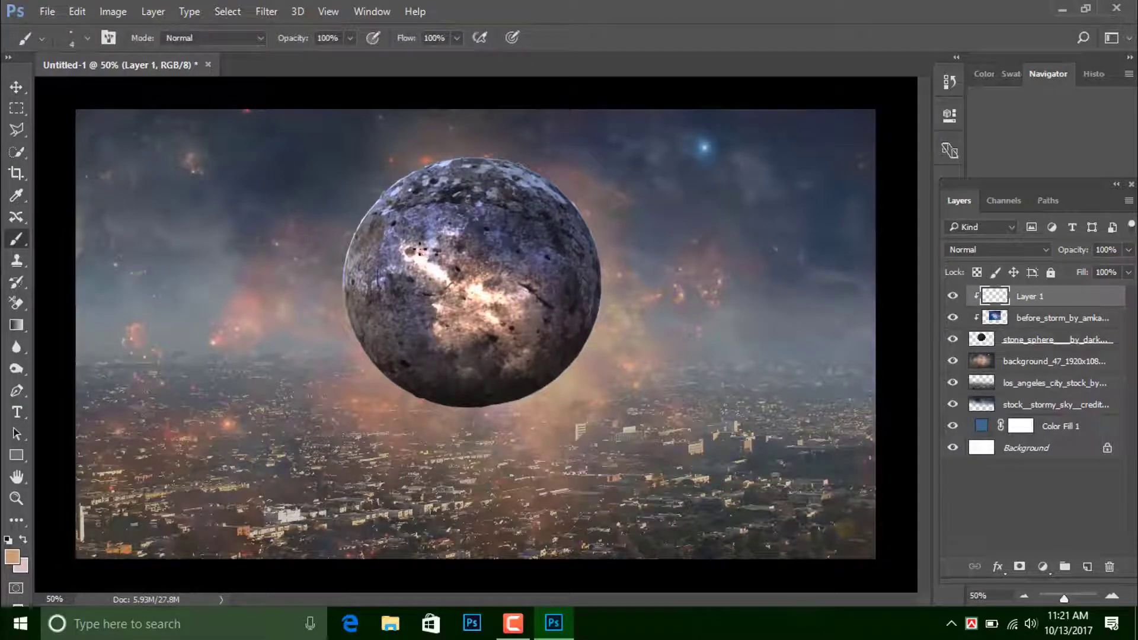
key(bracketright)
key(bracketright)
key(bracketright)
right_click(450, 240)
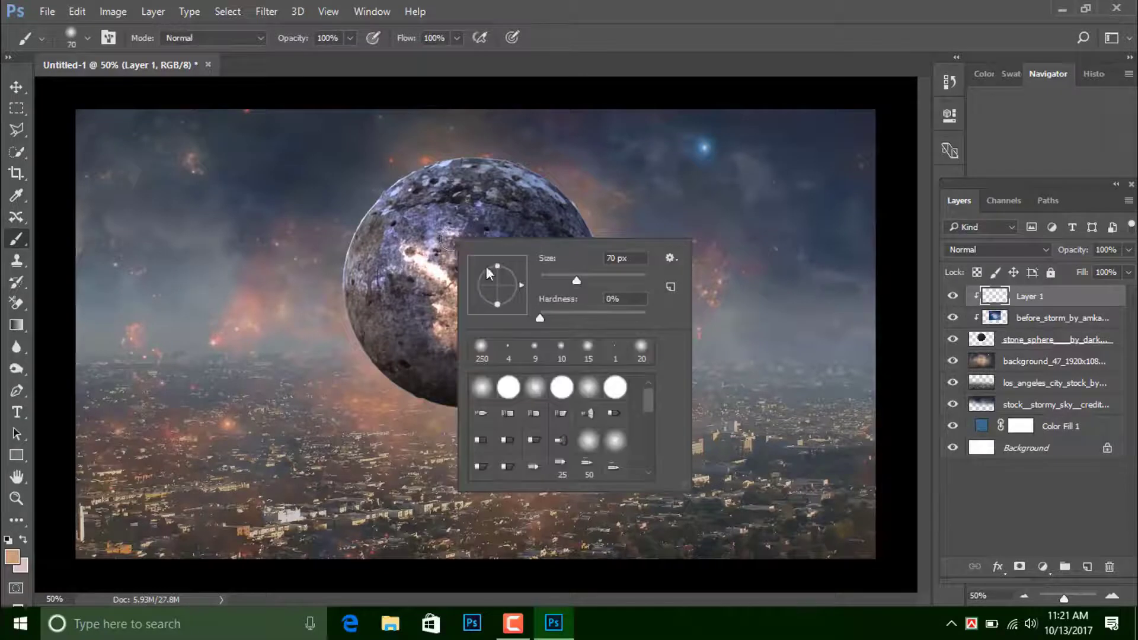
click(483, 356)
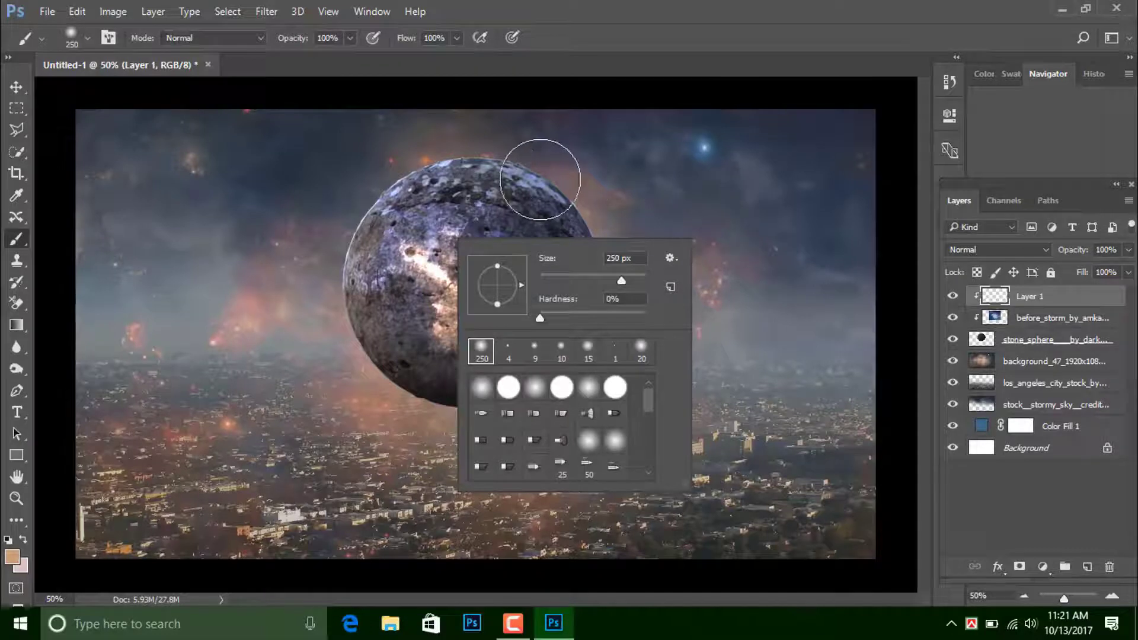
right_click(349, 200)
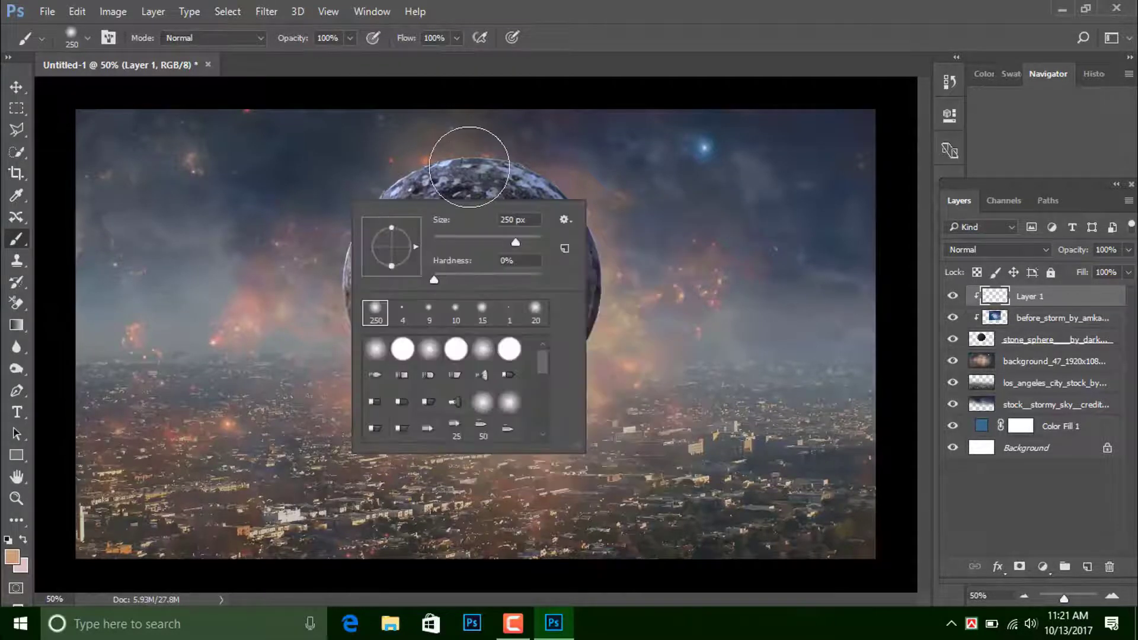
key(Escape)
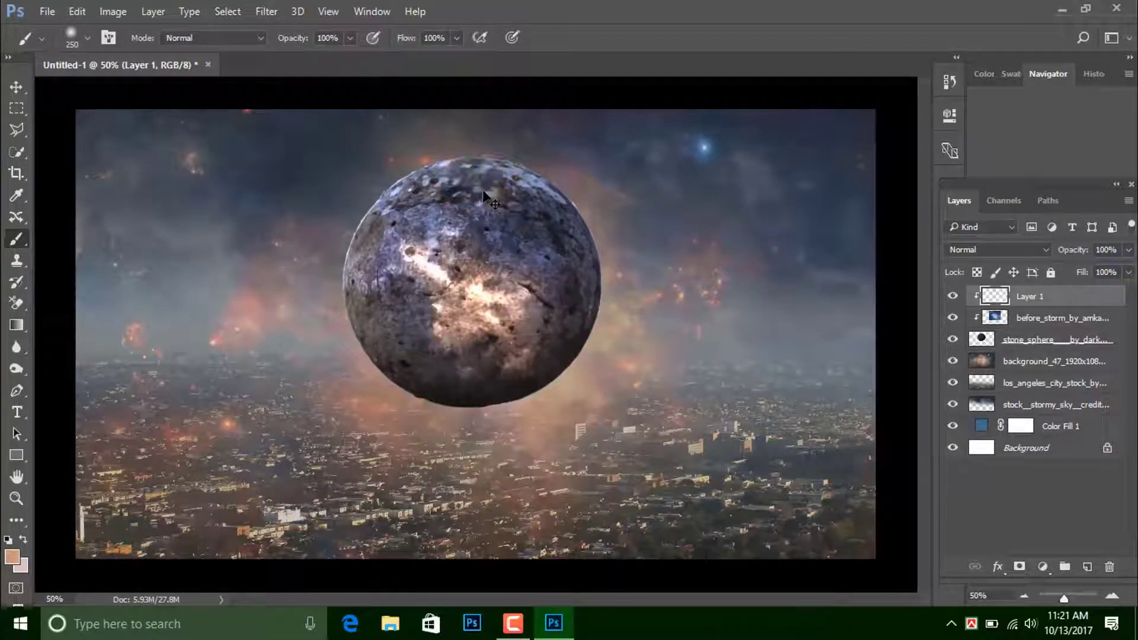
Step: Size the brush to about 700 px and dab a light-brown glow on the sphere's centre
key(bracketright)
key(bracketright)
key(bracketright)
key(bracketright)
key(bracketright)
key(bracketright)
key(bracketright)
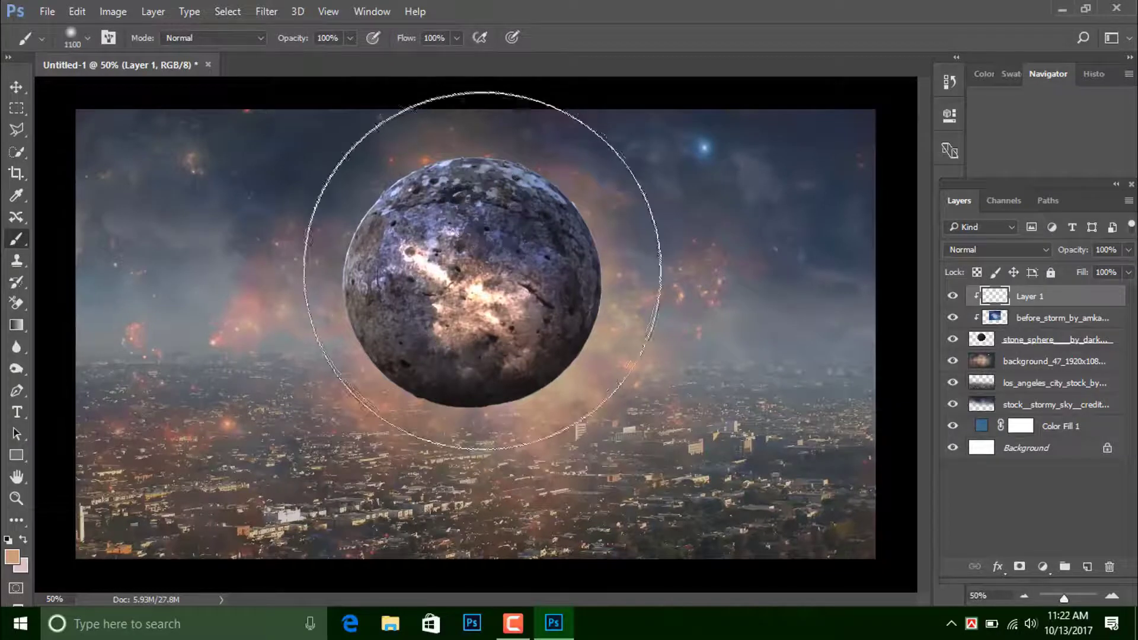
key(bracketleft)
key(bracketleft)
key(bracketleft)
key(bracketleft)
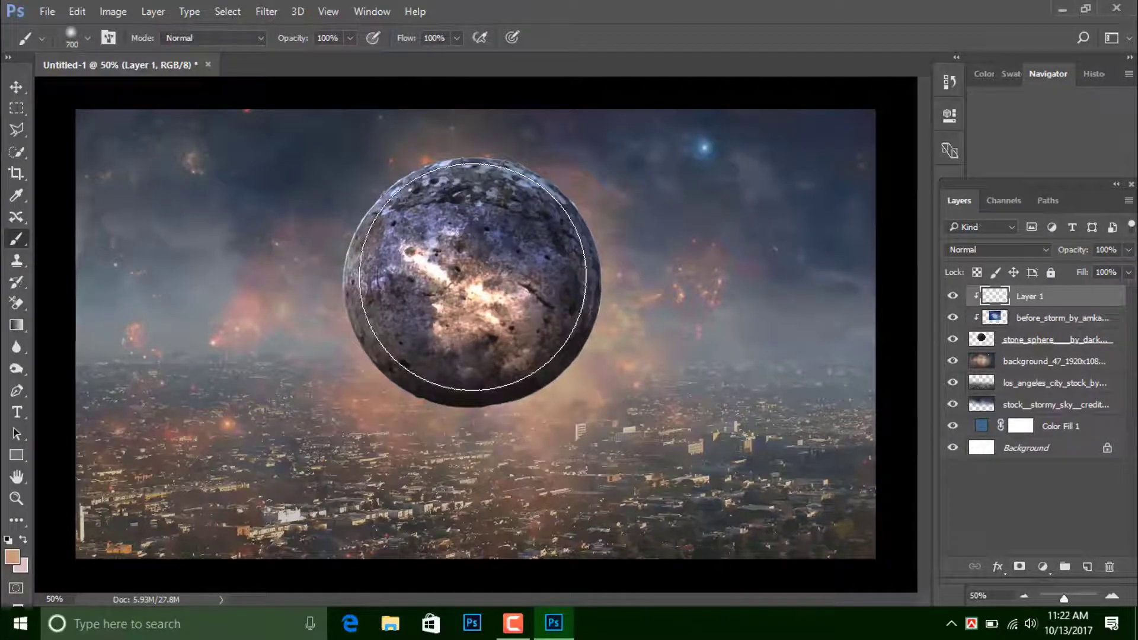
key(bracketright)
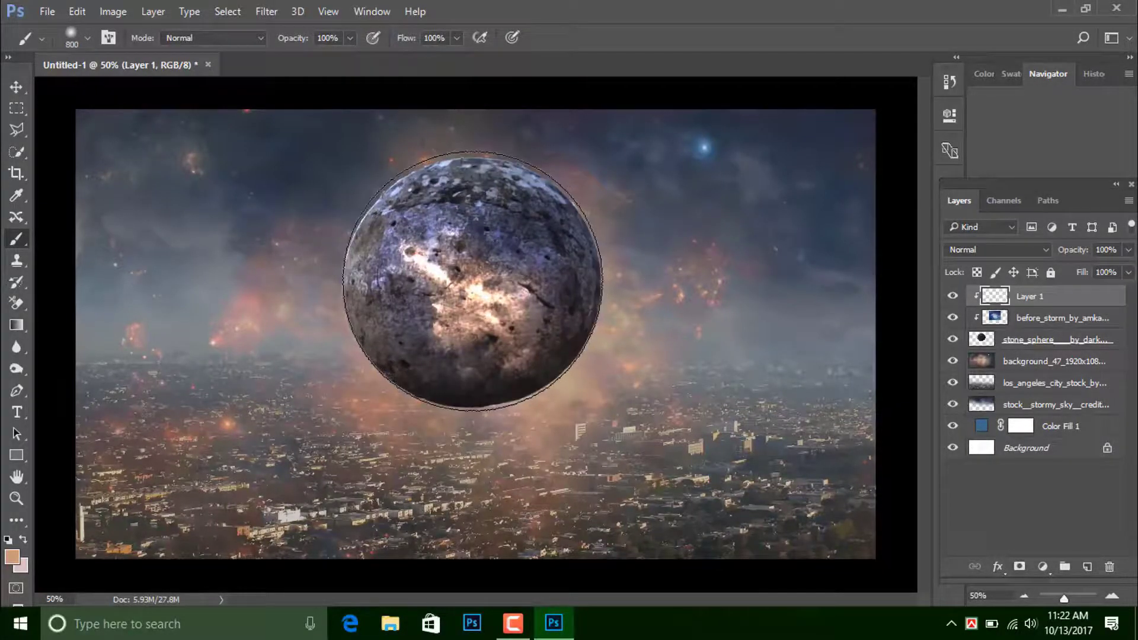
key(bracketleft)
click(472, 282)
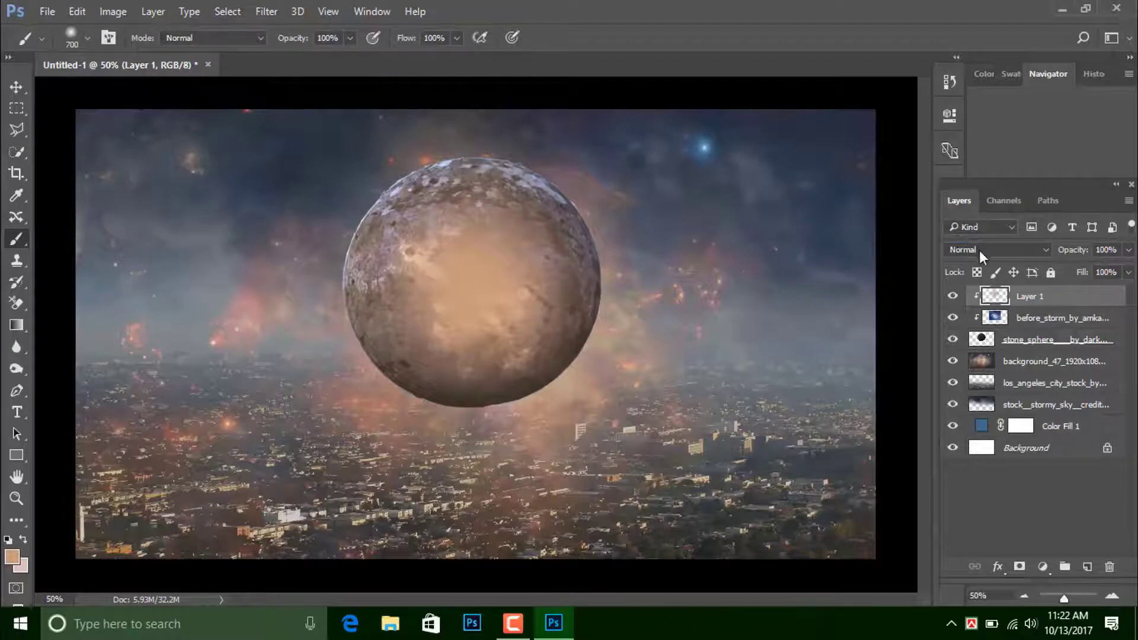
Step: Blend Layer 1 in Vivid Light, brighten the sphere's left edge, then switch to Linear Light
click(979, 250)
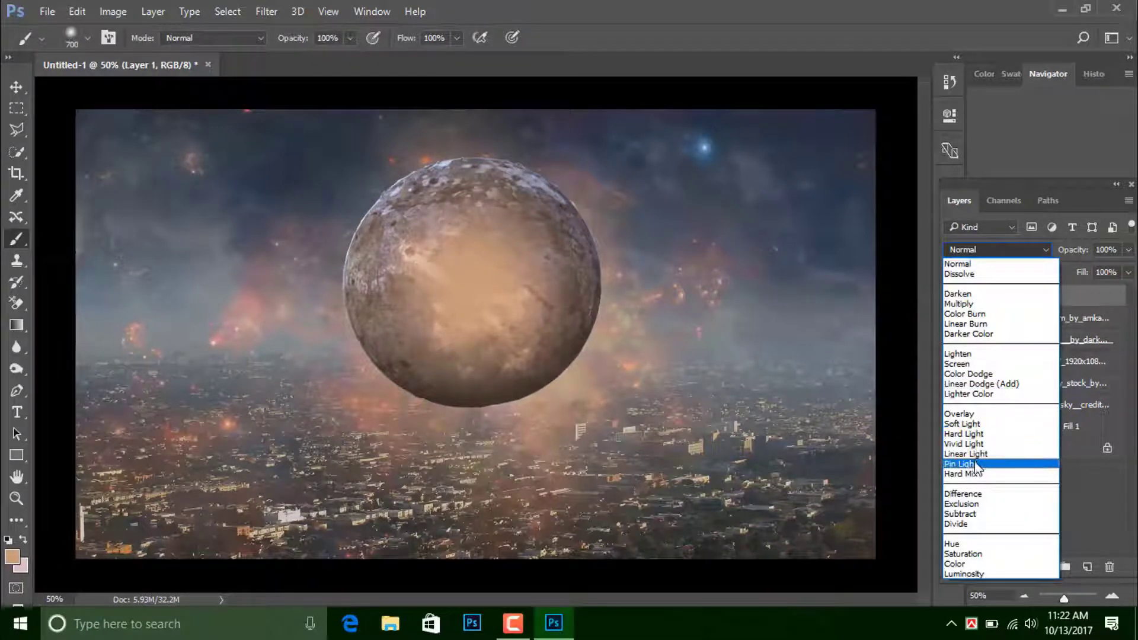
click(981, 443)
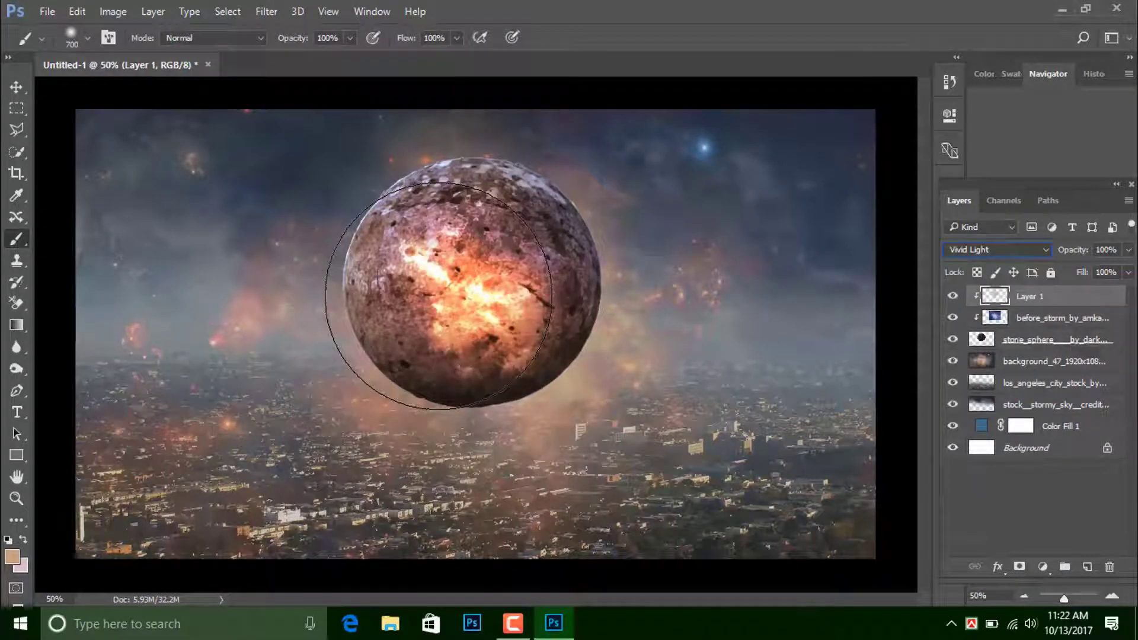
drag(438, 296, 448, 295)
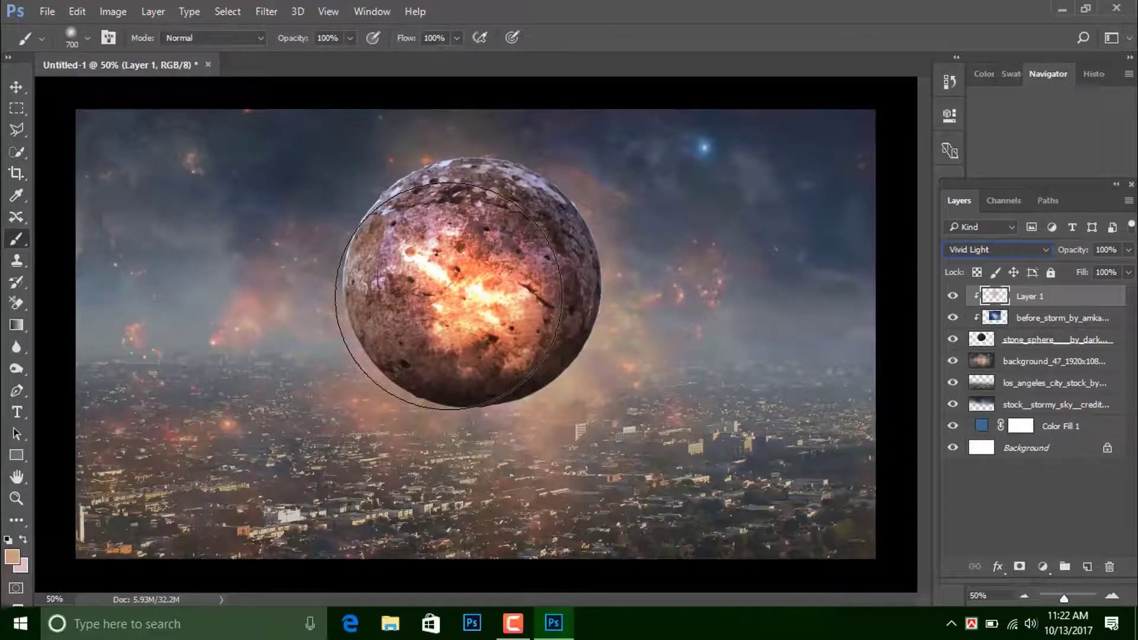
key(v)
Step: Free-transform the glow slightly upward on the sphere and commit
key(shift+plus)
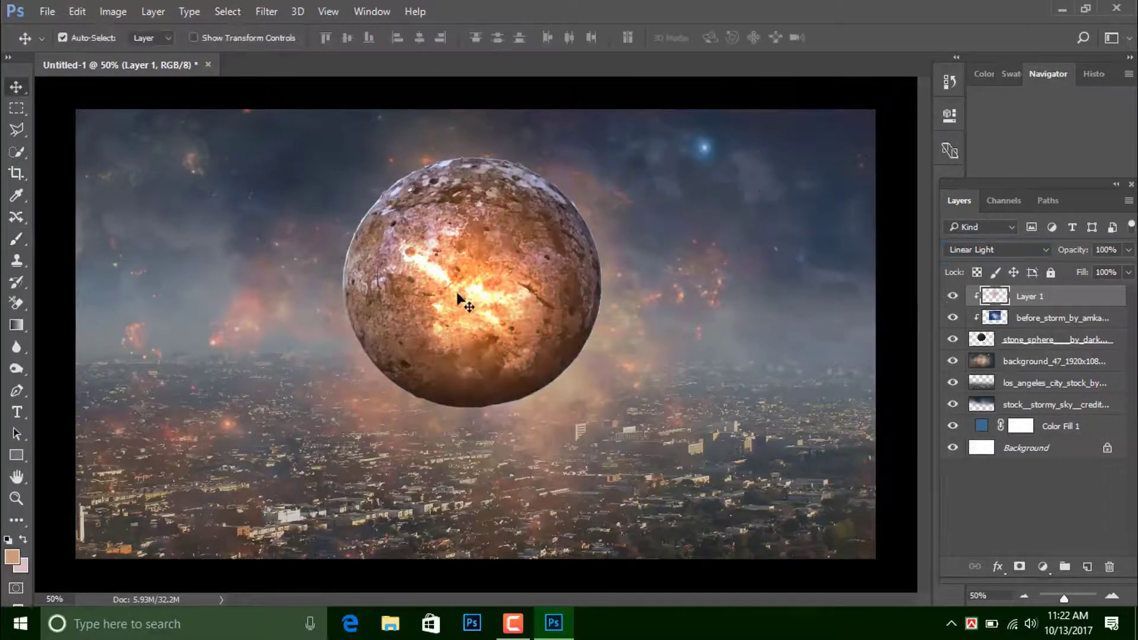
key(ctrl+t)
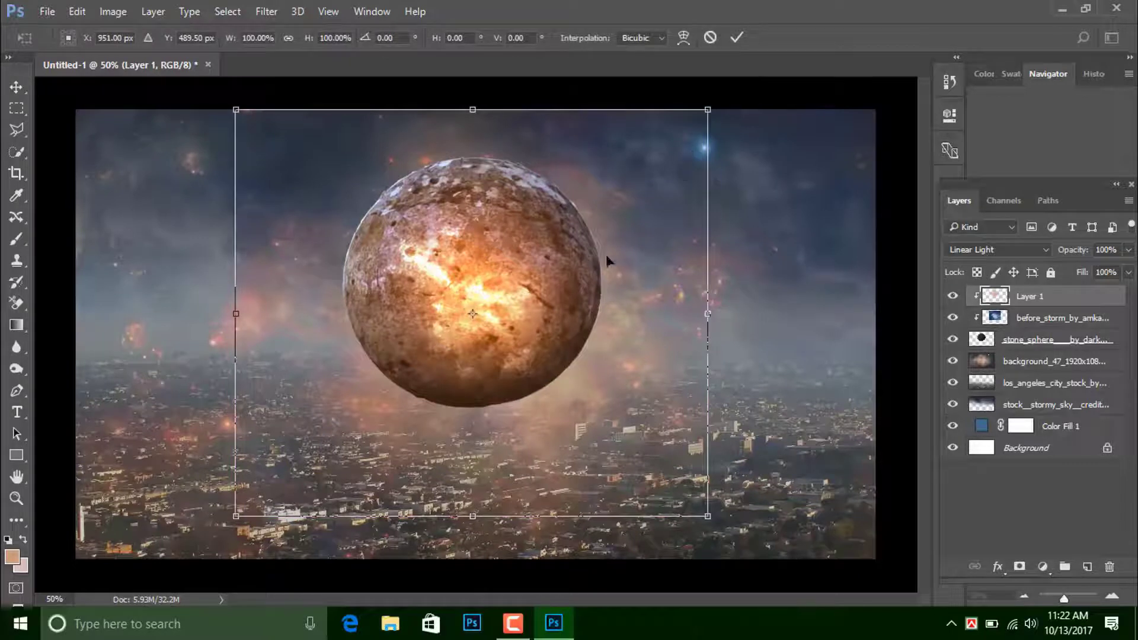
drag(606, 254, 600, 236)
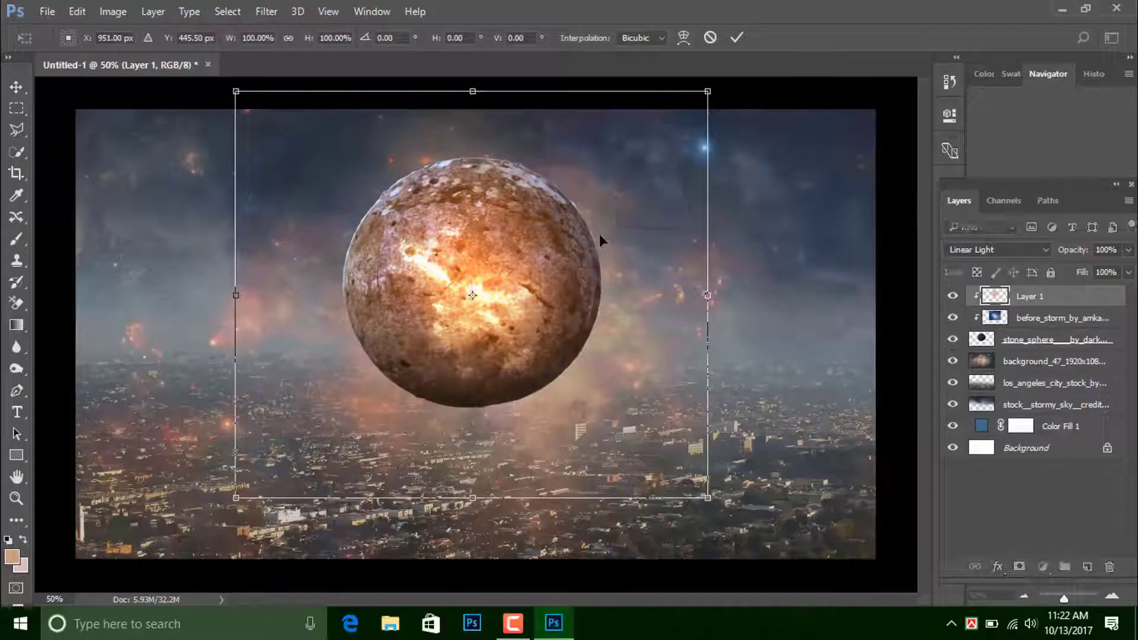
key(Return)
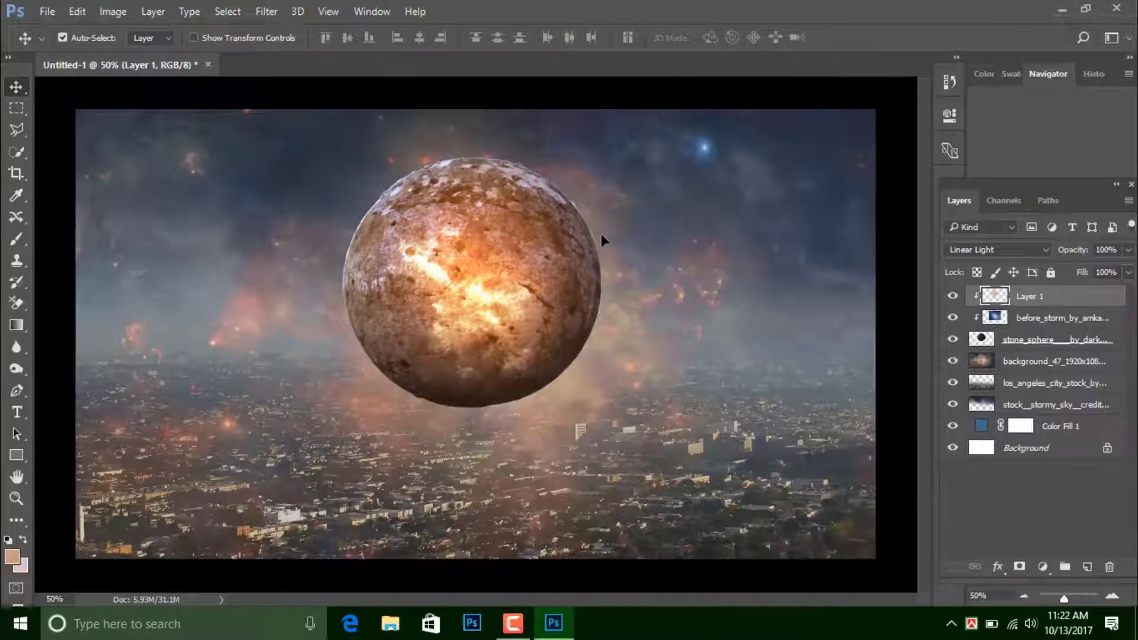
Step: Place the pnj image of the man as an embedded layer
click(49, 12)
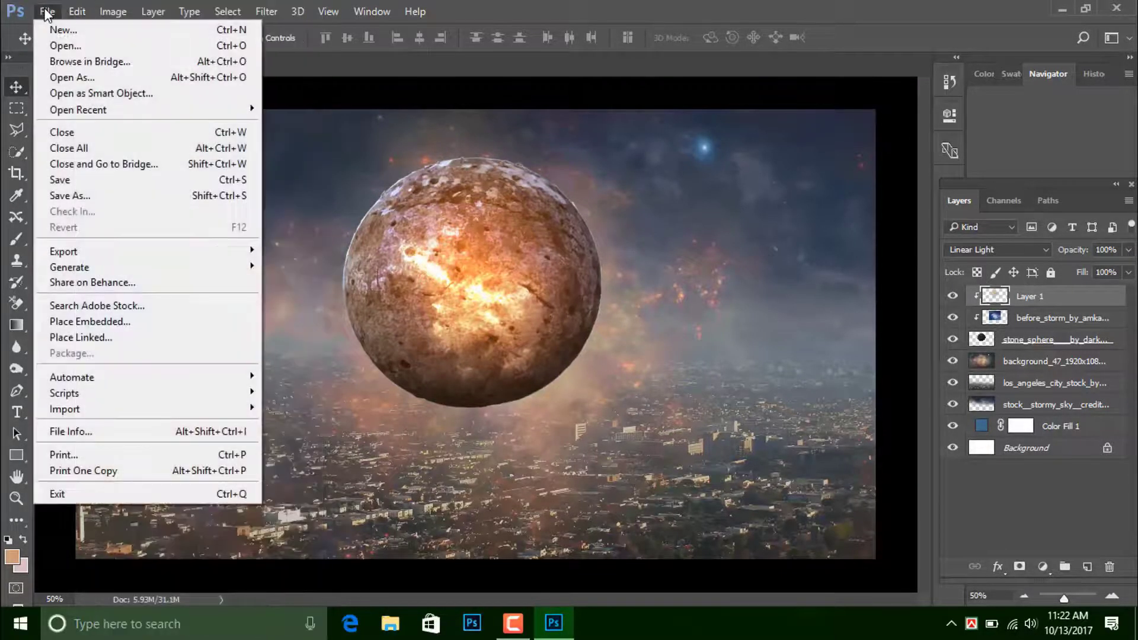
click(103, 327)
scroll(343, 234, down, 3)
scroll(354, 239, down, 5)
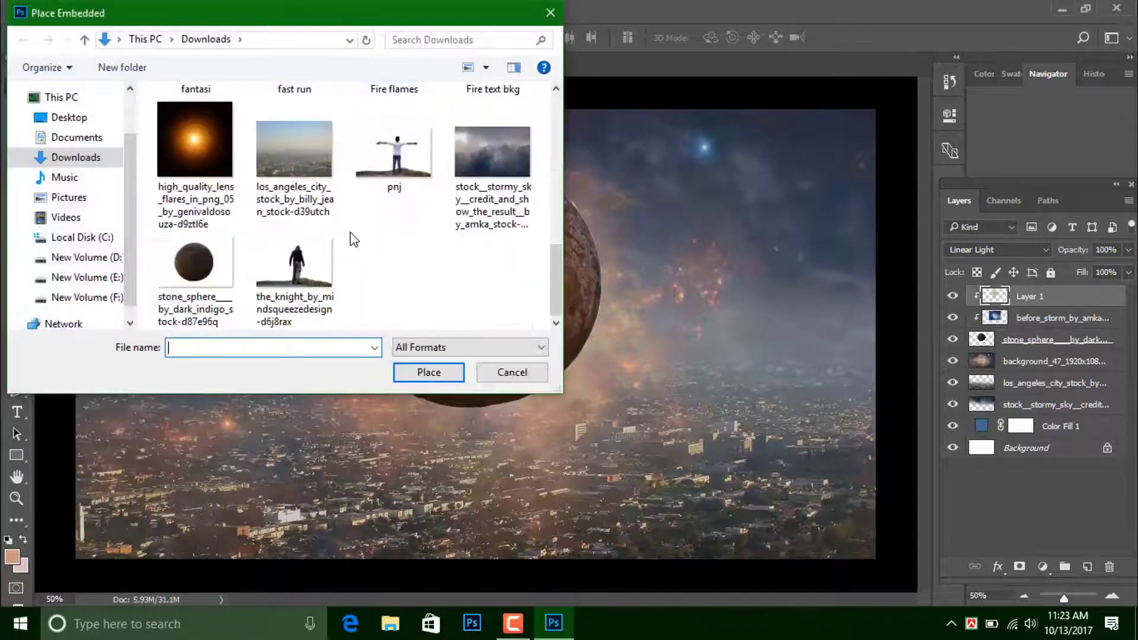
click(408, 177)
click(423, 373)
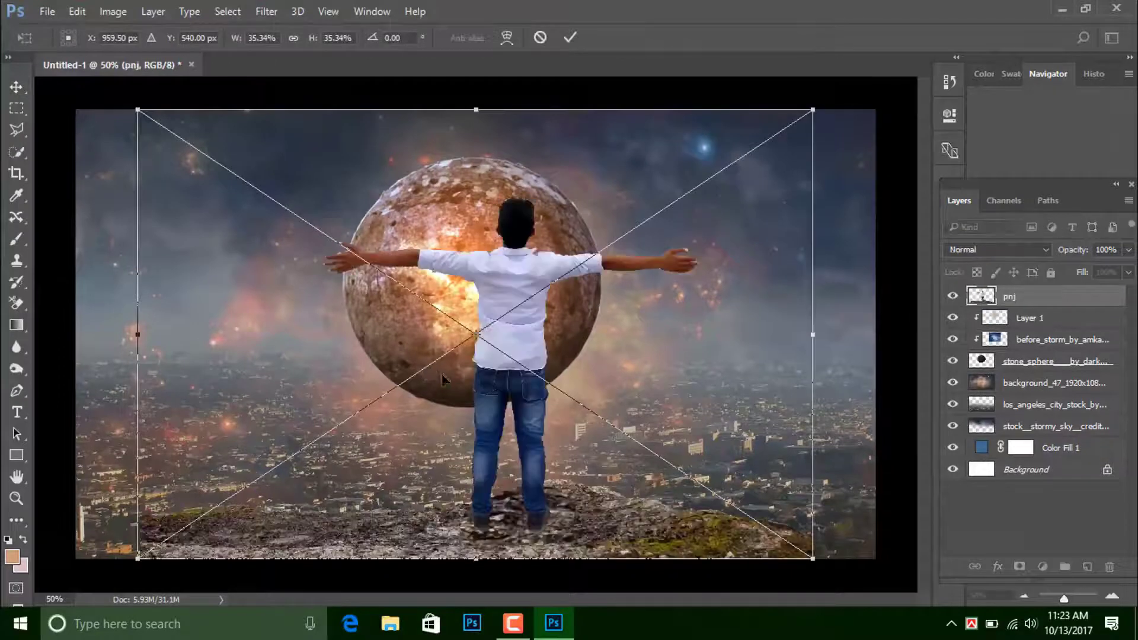
Step: Narrow the man slightly and centre him lower in front of the sphere
drag(443, 379, 403, 379)
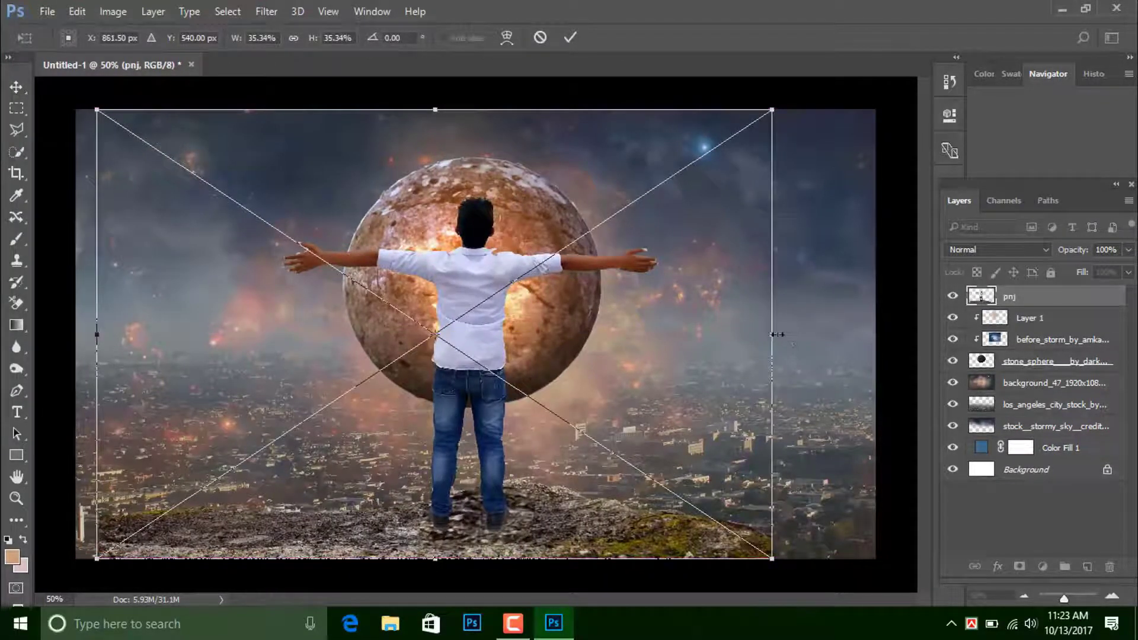
drag(528, 376, 569, 369)
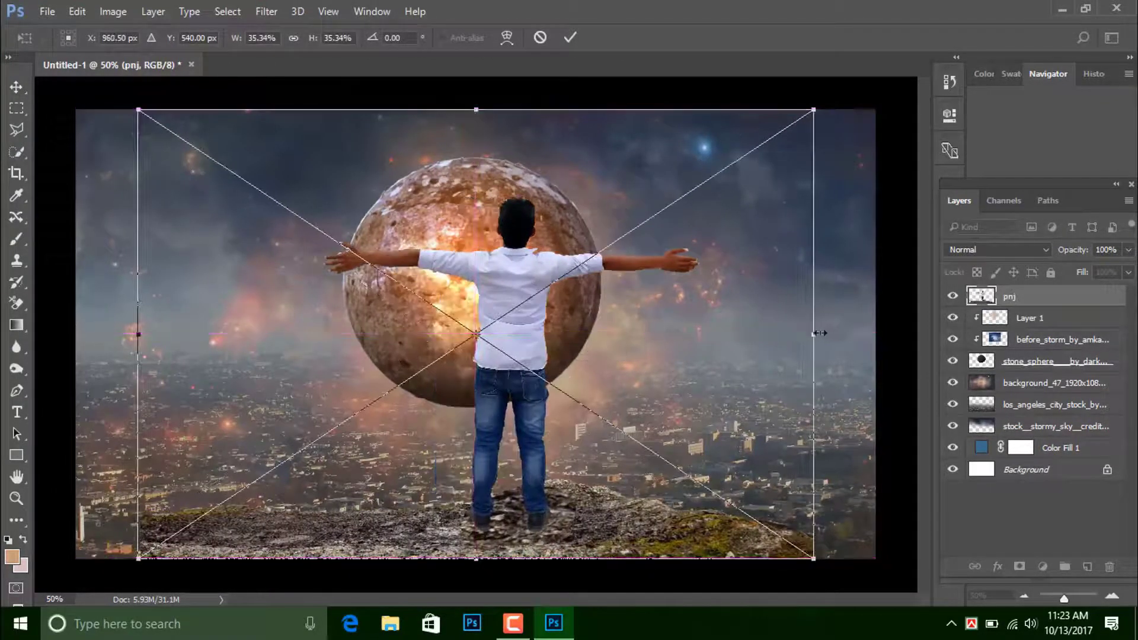
drag(803, 336, 785, 336)
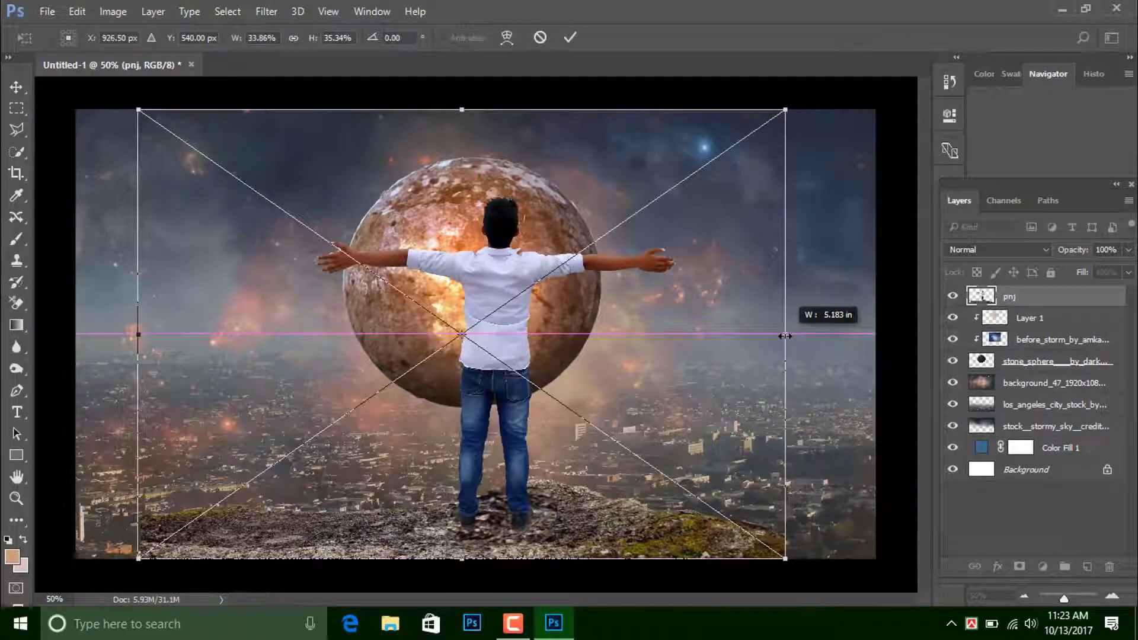
drag(617, 360, 592, 408)
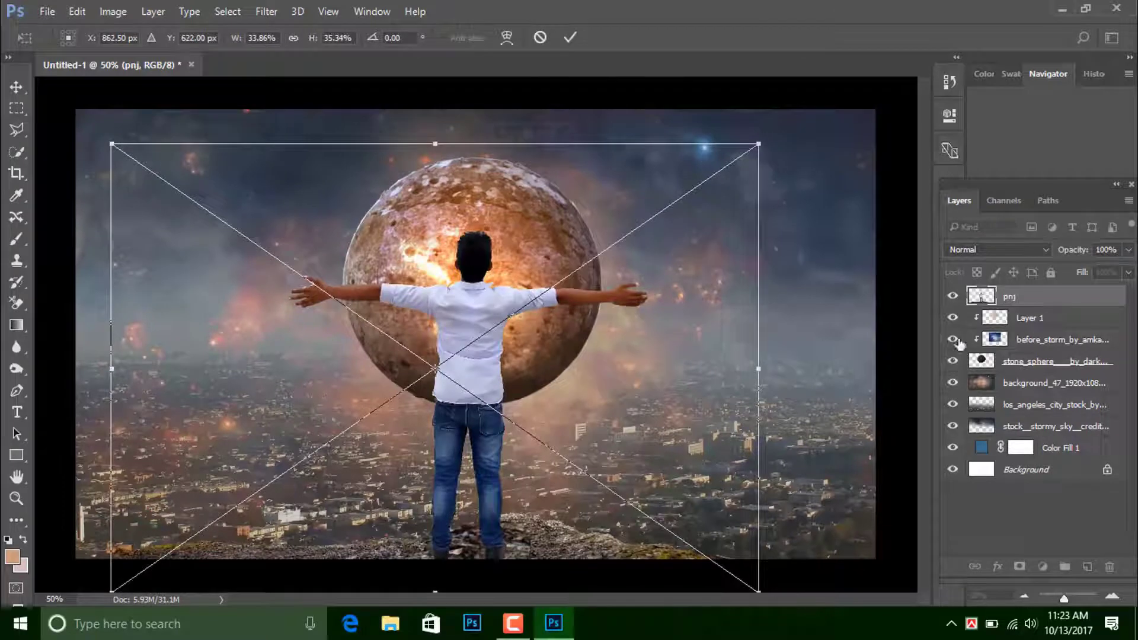
Step: Commit the man's placement and rasterize the pnj layer
click(571, 38)
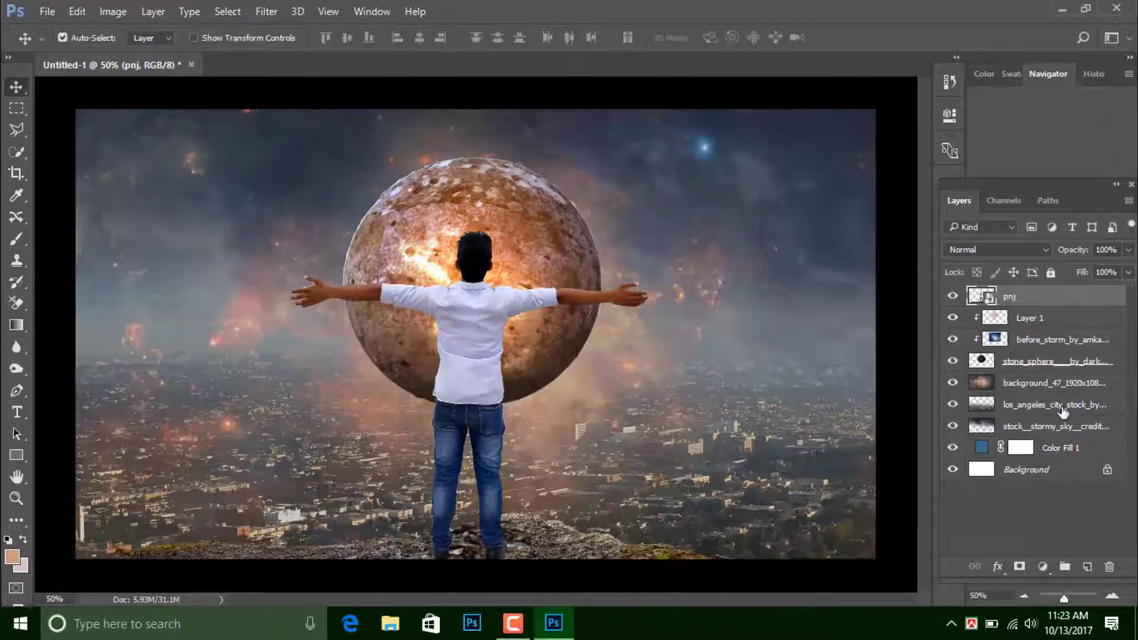
click(1002, 363)
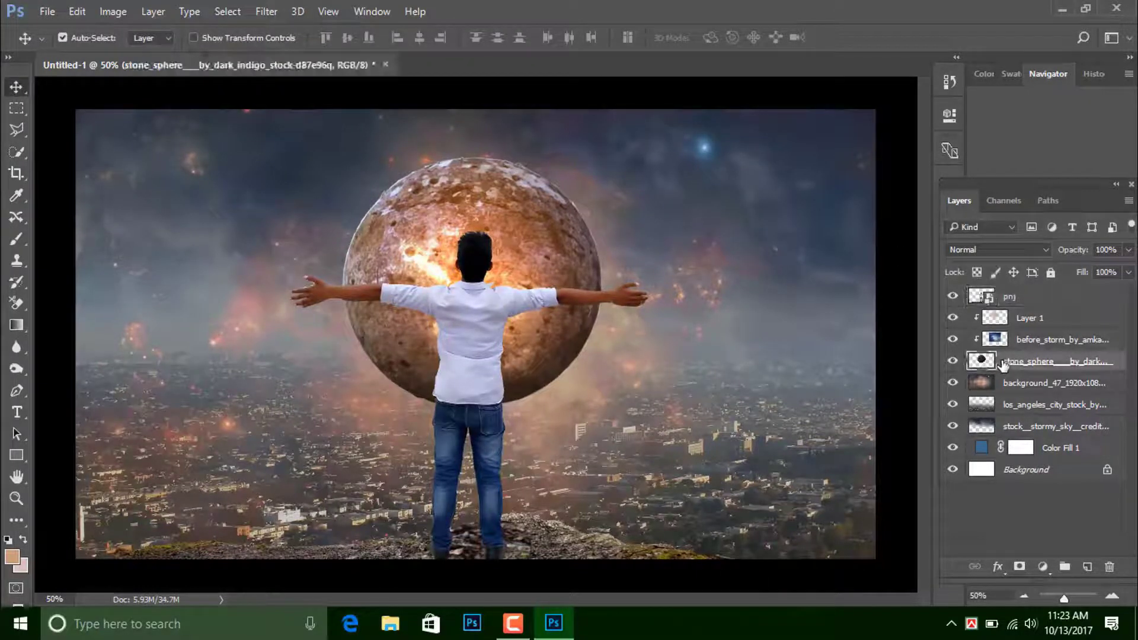
click(1066, 300)
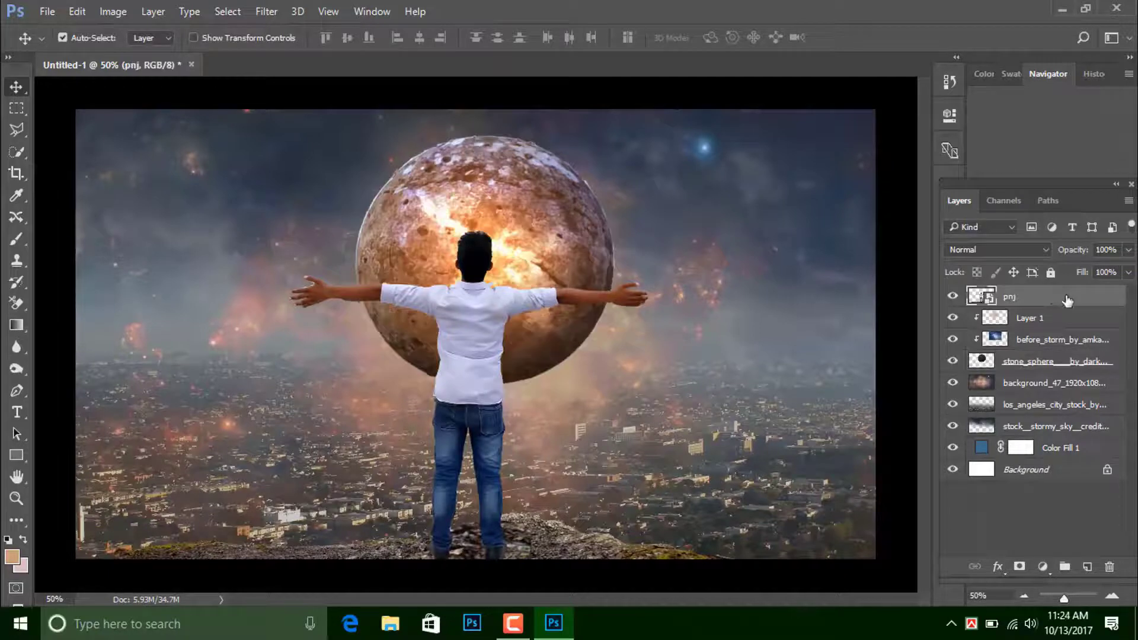
right_click(1033, 299)
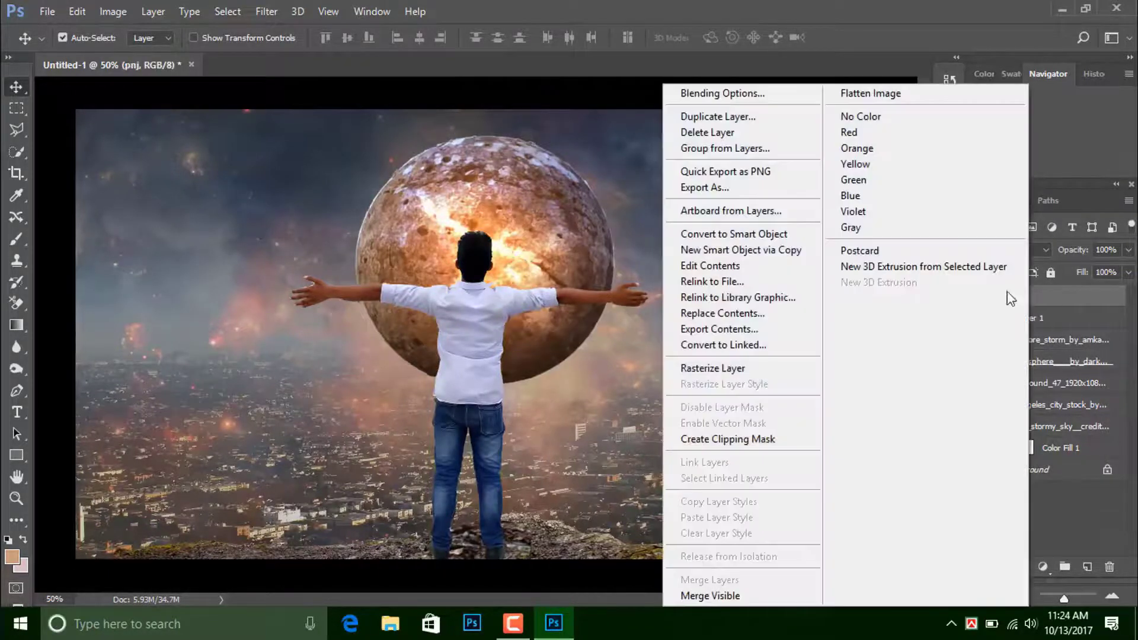
click(742, 369)
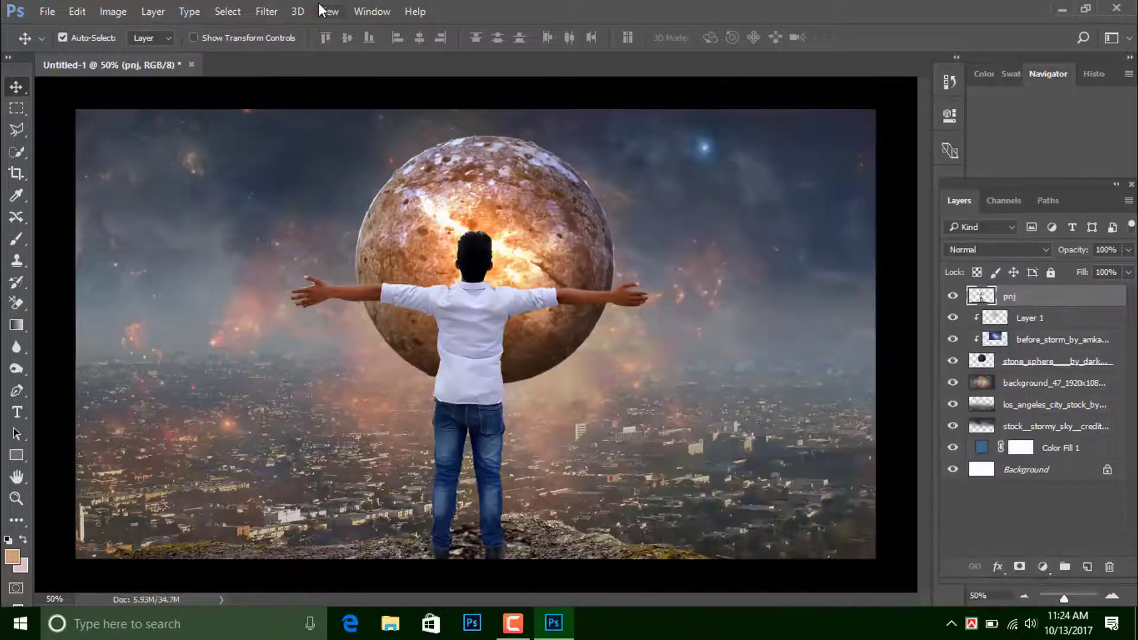
Step: Apply Camera Raw Filter with Blacks +100, Whites -100 and Clarity +20
click(264, 13)
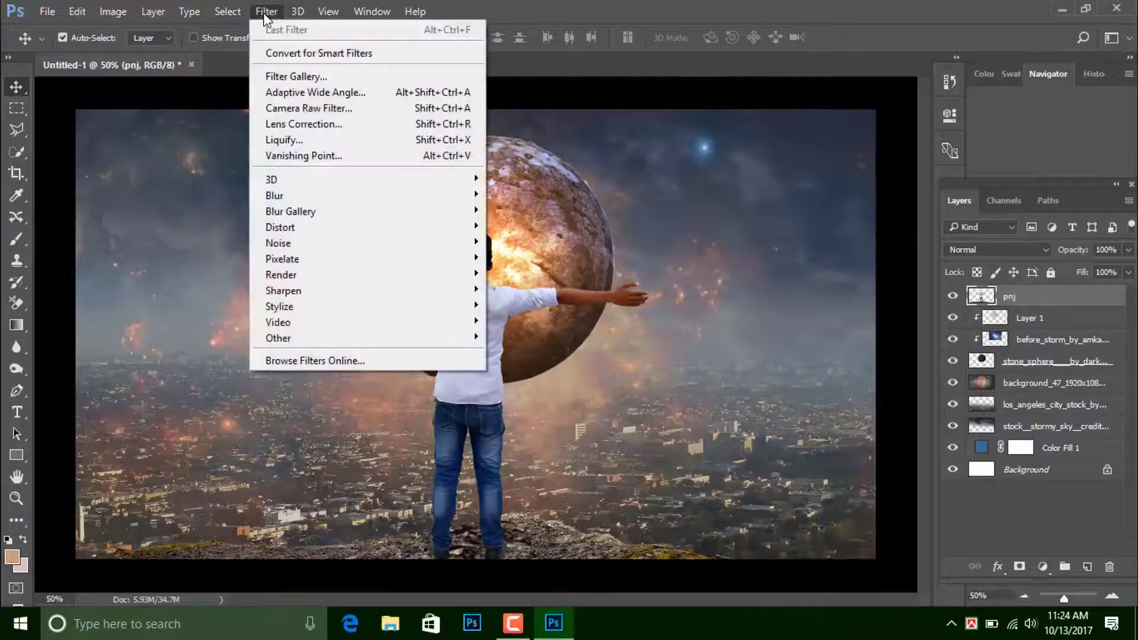
click(300, 112)
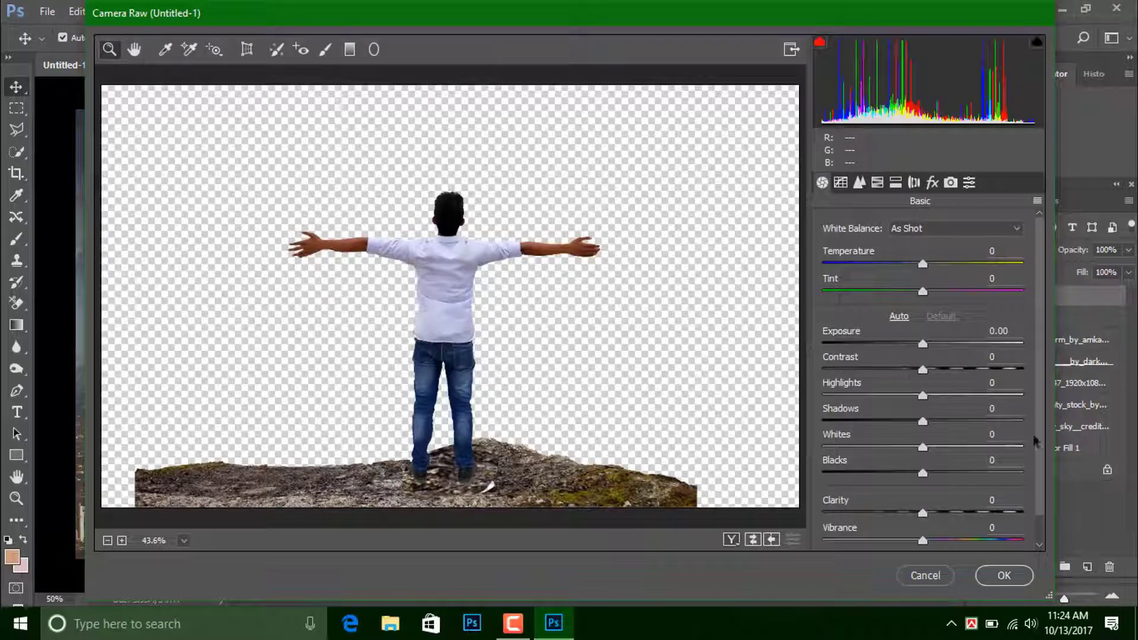
drag(922, 473, 1043, 483)
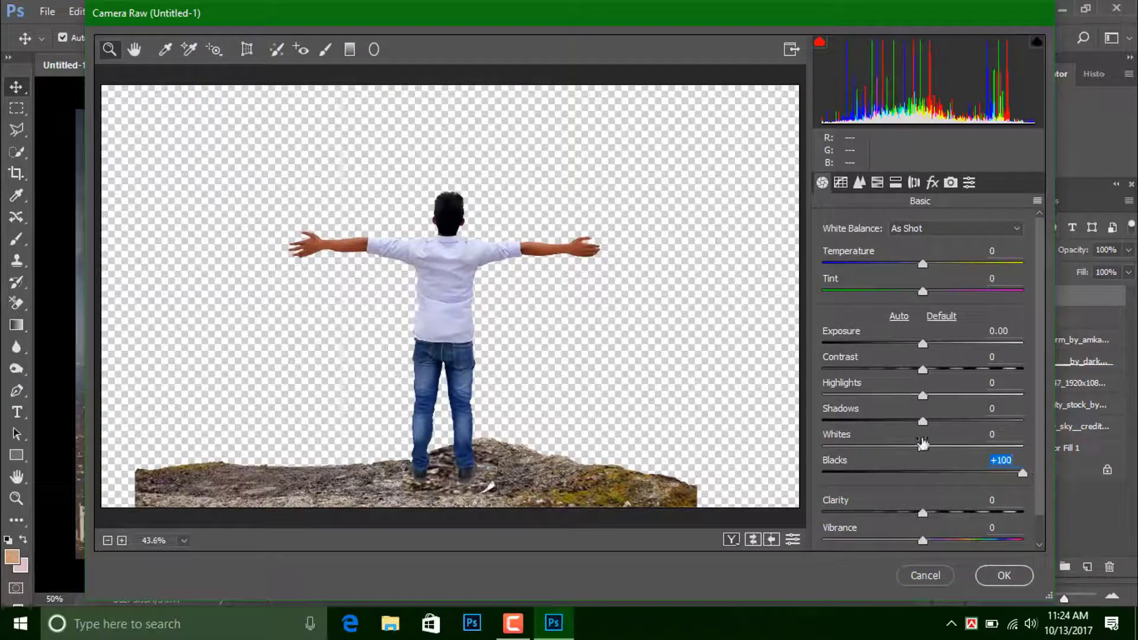
drag(924, 448, 777, 464)
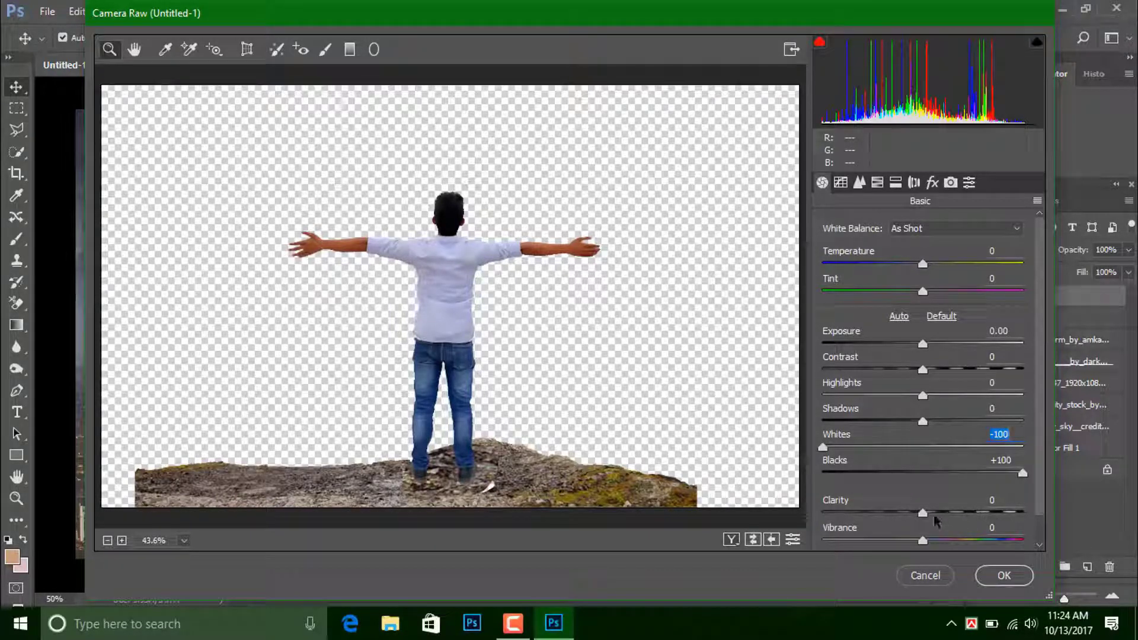
drag(923, 513, 943, 513)
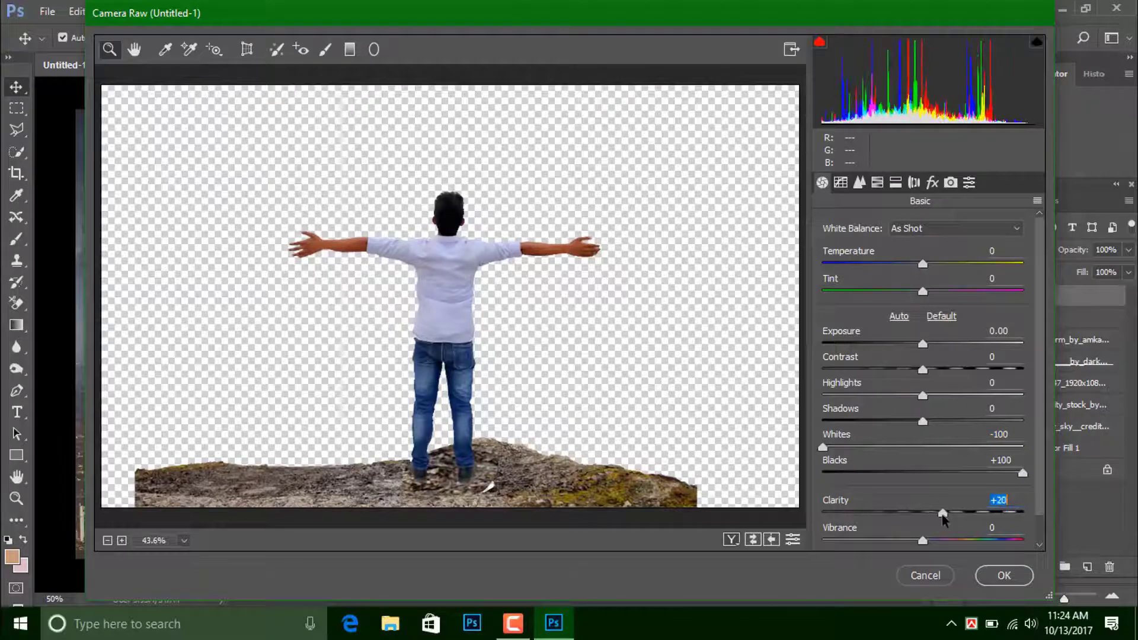
click(1001, 575)
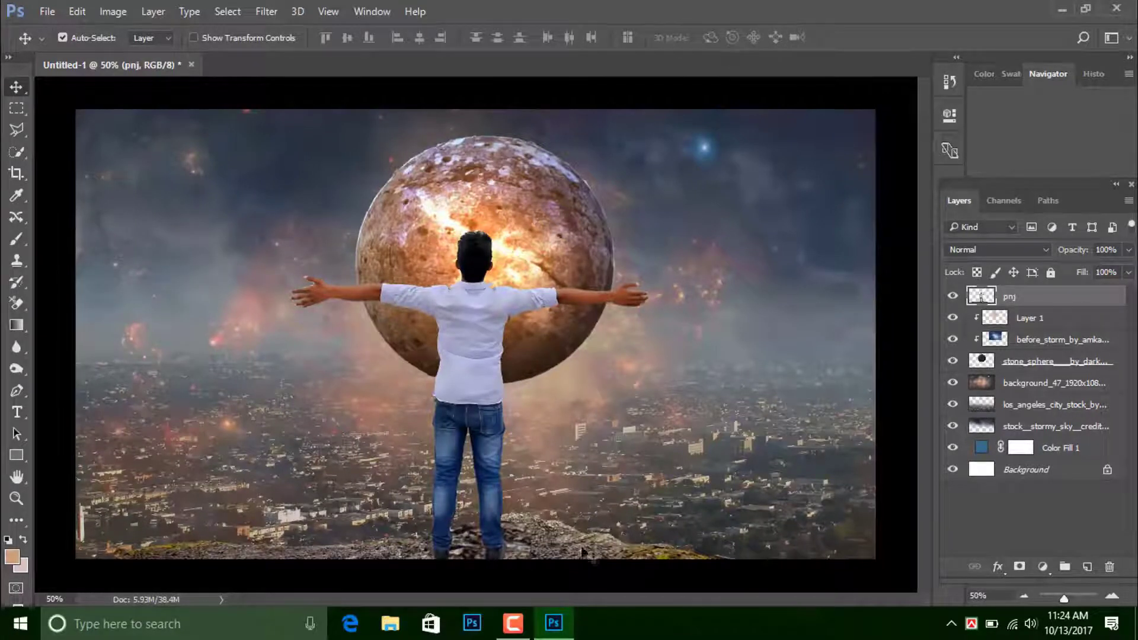
Step: Move the man and rock higher in the scene and switch to the standard Eraser
drag(532, 536, 536, 510)
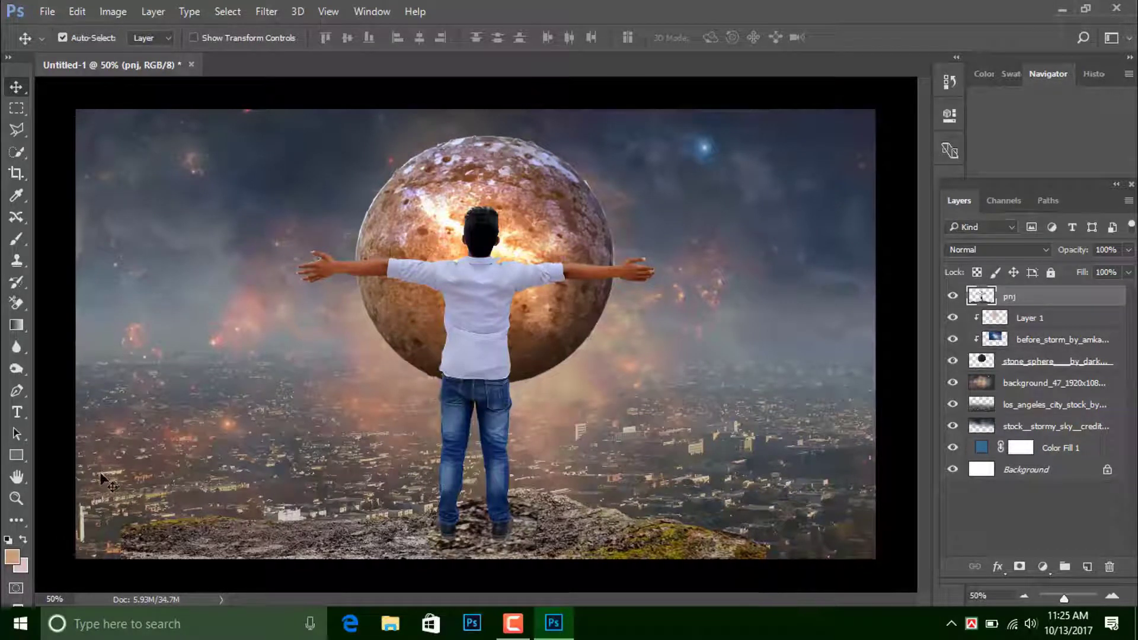
click(16, 305)
right_click(361, 373)
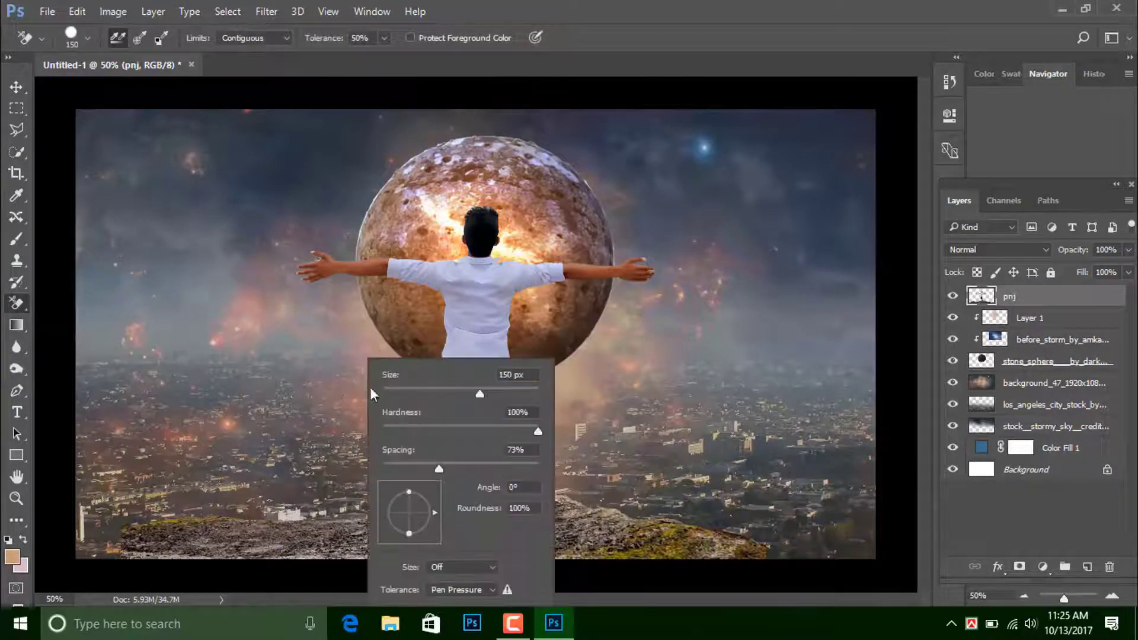
click(23, 298)
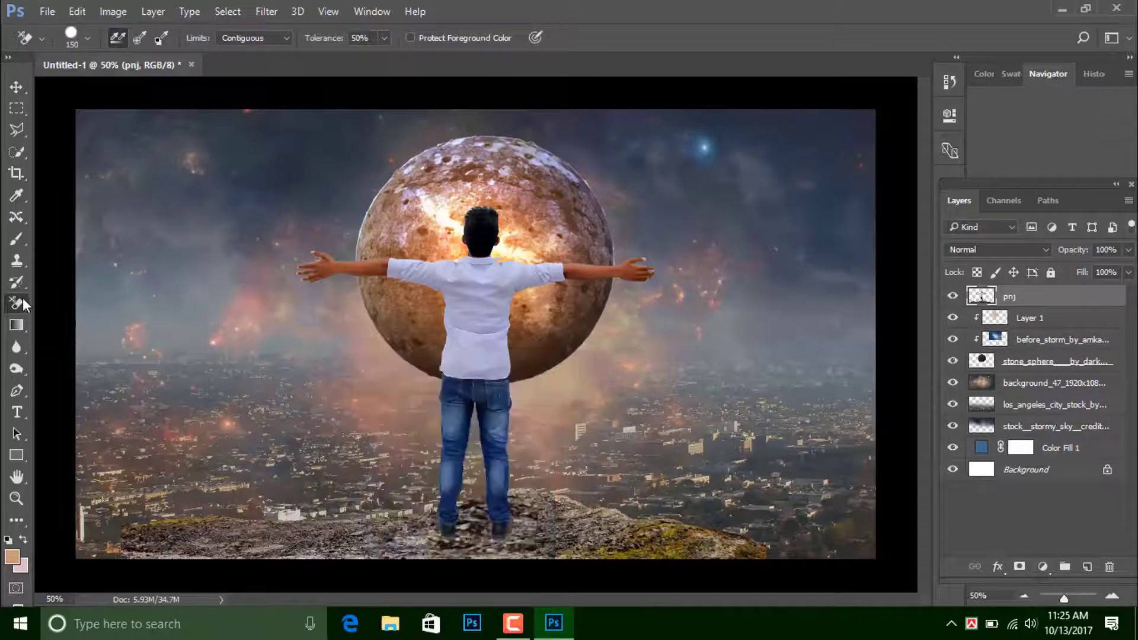
right_click(22, 298)
click(65, 303)
right_click(160, 313)
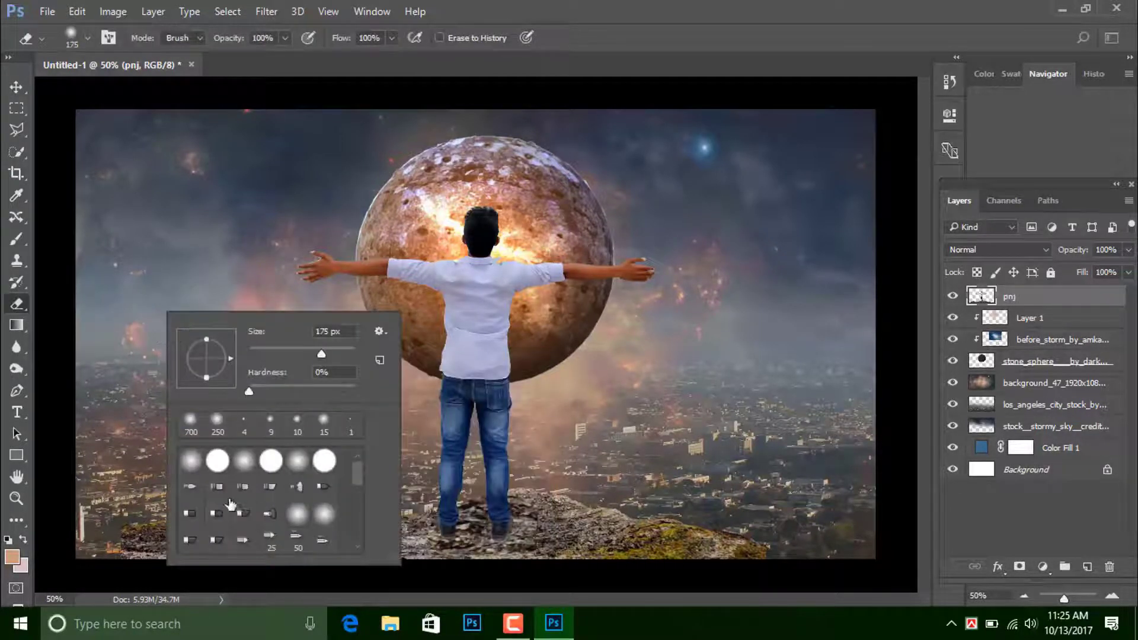
click(89, 438)
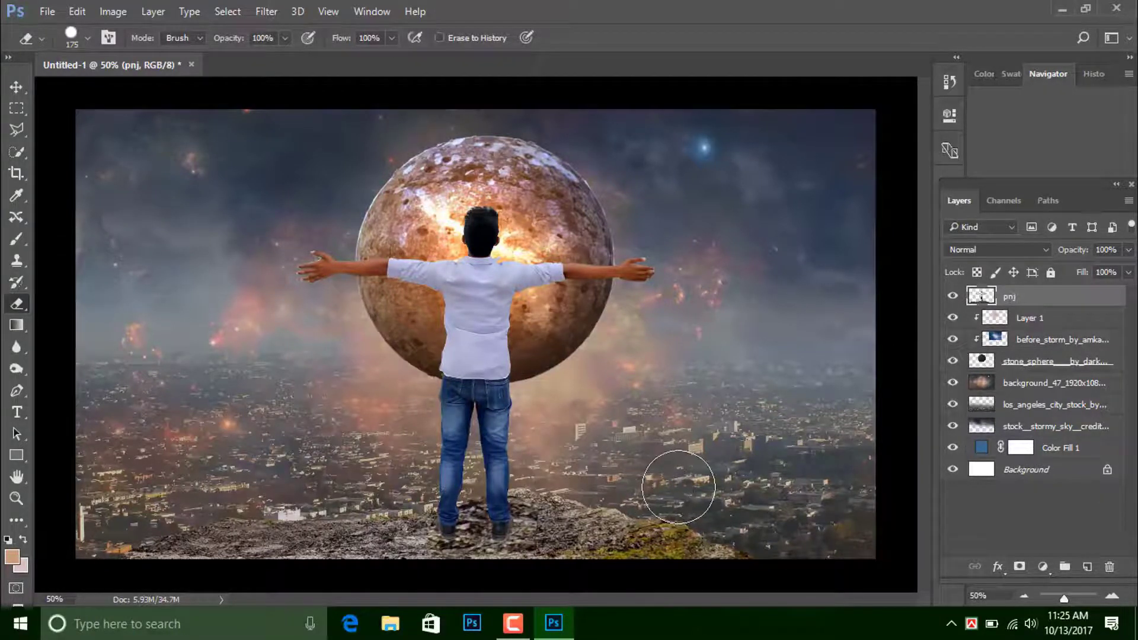
Step: Erase the rock's outer edge with a soft 66 px eraser, undoing one stroke
right_click(684, 474)
click(735, 466)
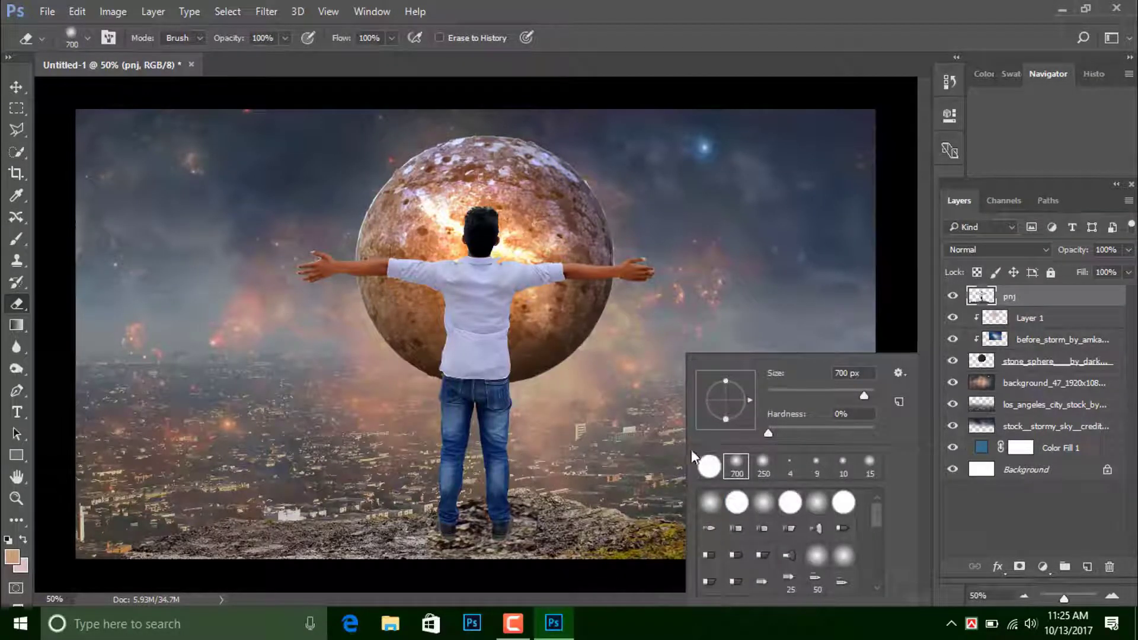
drag(862, 395, 813, 393)
click(629, 489)
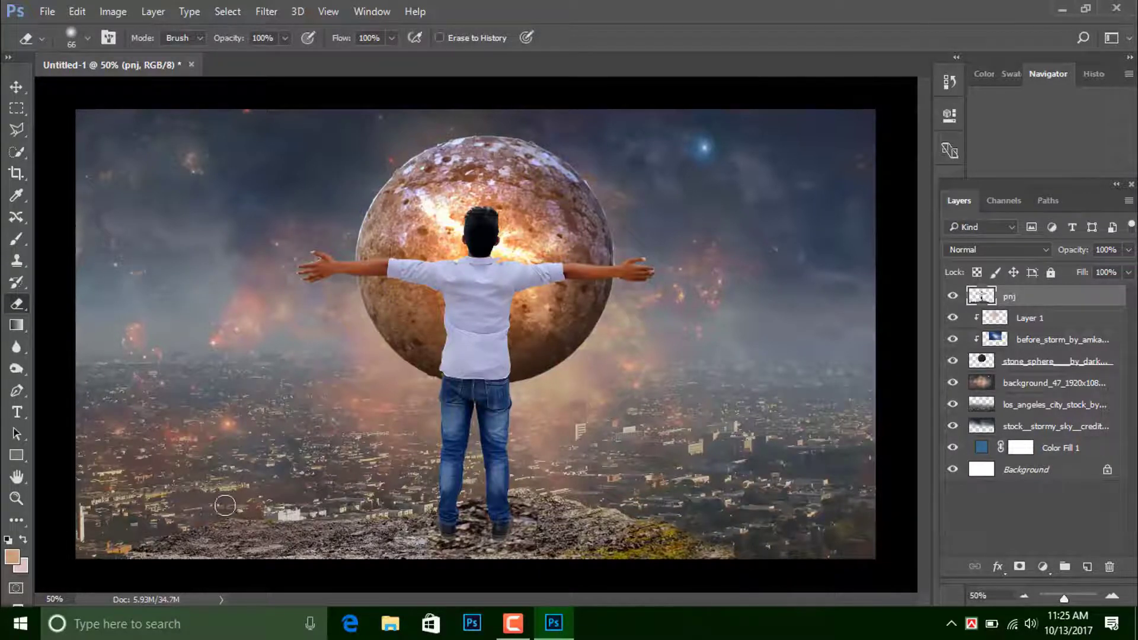
mouse_move(173, 523)
mouse_down()
mouse_move(269, 524)
mouse_move(154, 541)
mouse_move(312, 529)
mouse_up()
key(ctrl+z)
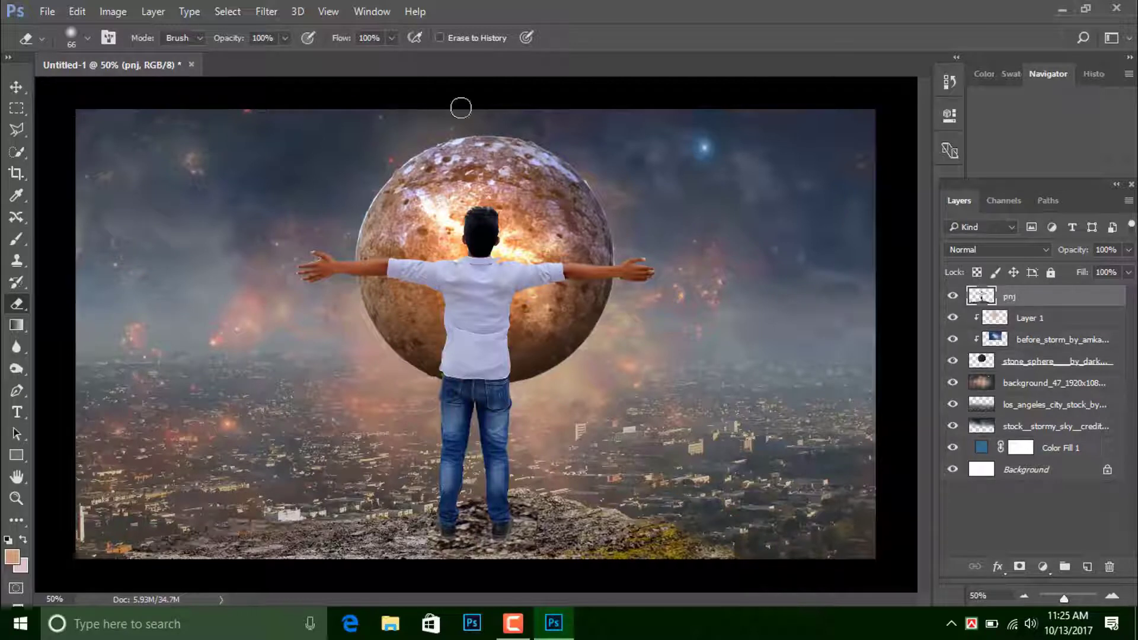
click(16, 87)
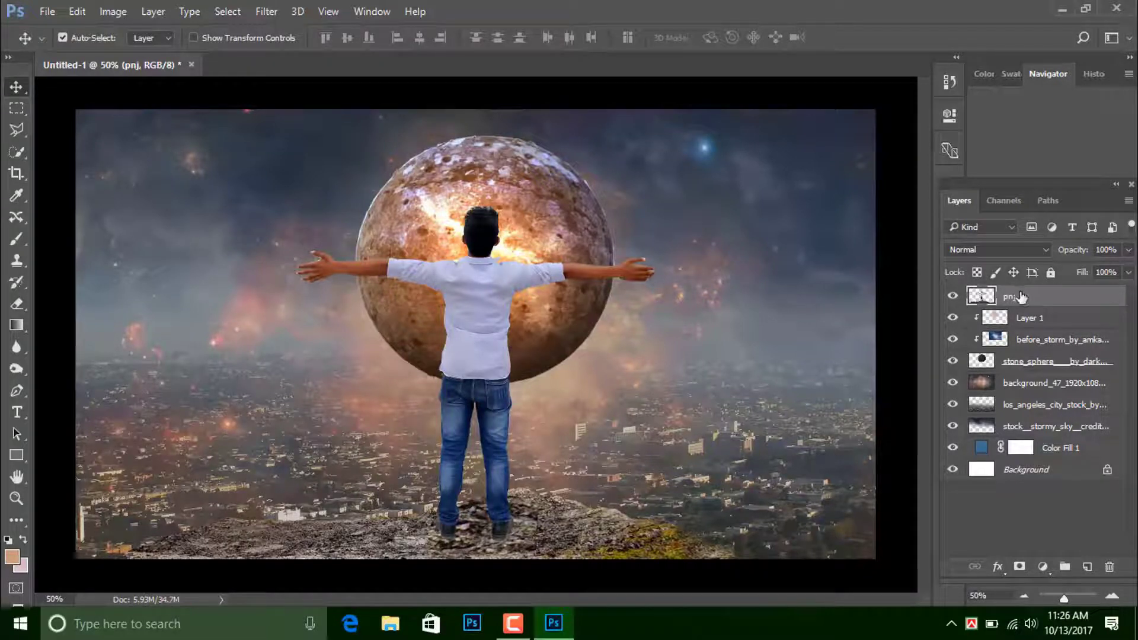
Step: Lower the pnj layer's saturation to -22 with Hue/Saturation
key(ctrl)
key(ctrl+u)
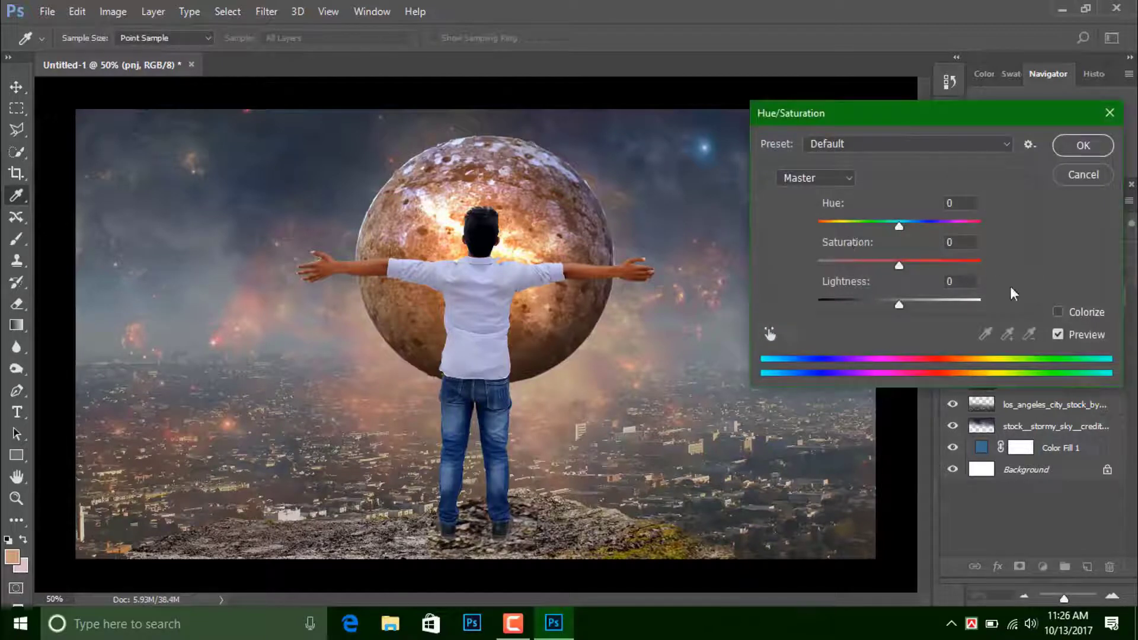
drag(897, 265, 911, 265)
drag(905, 266, 880, 264)
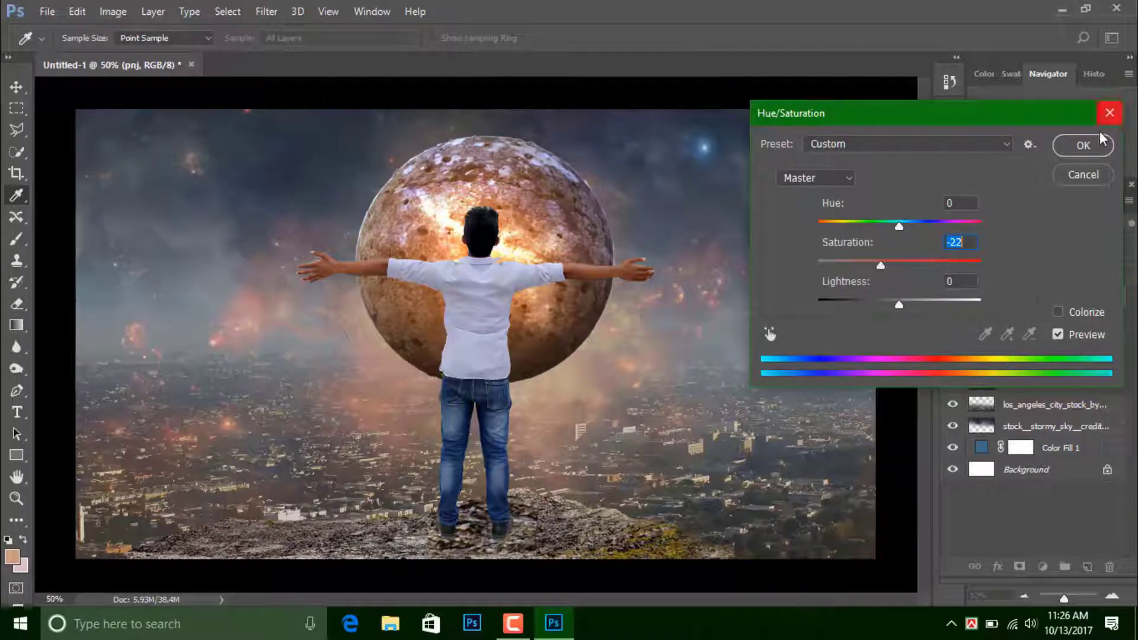
click(1075, 152)
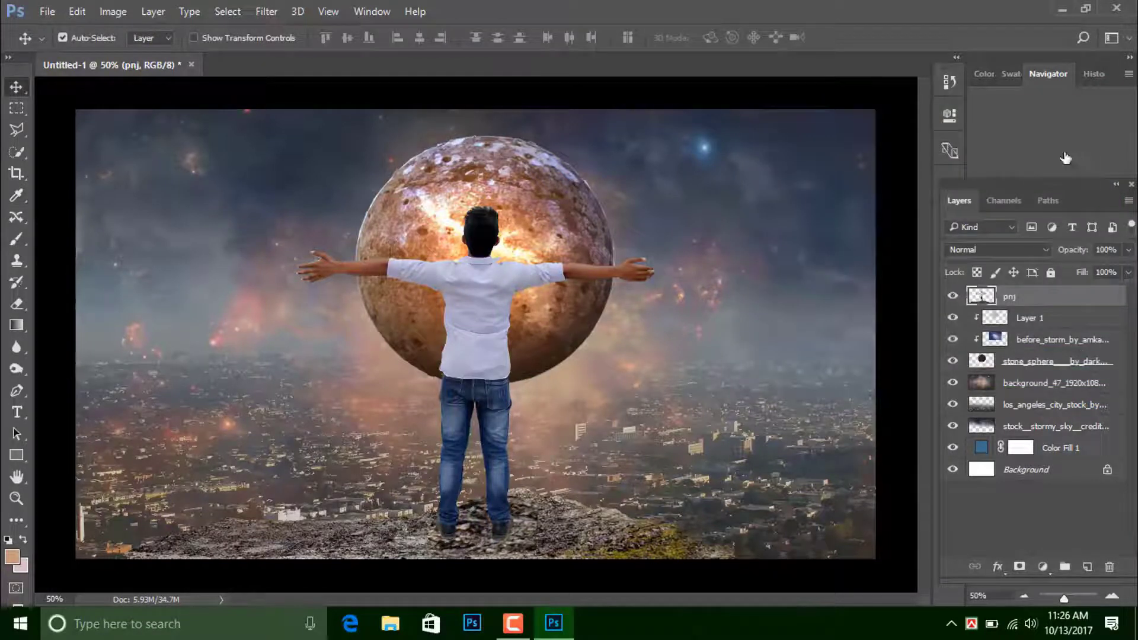
Step: Add a brightening Curves 1 layer clipped to pnj and invert its mask to black
click(1042, 567)
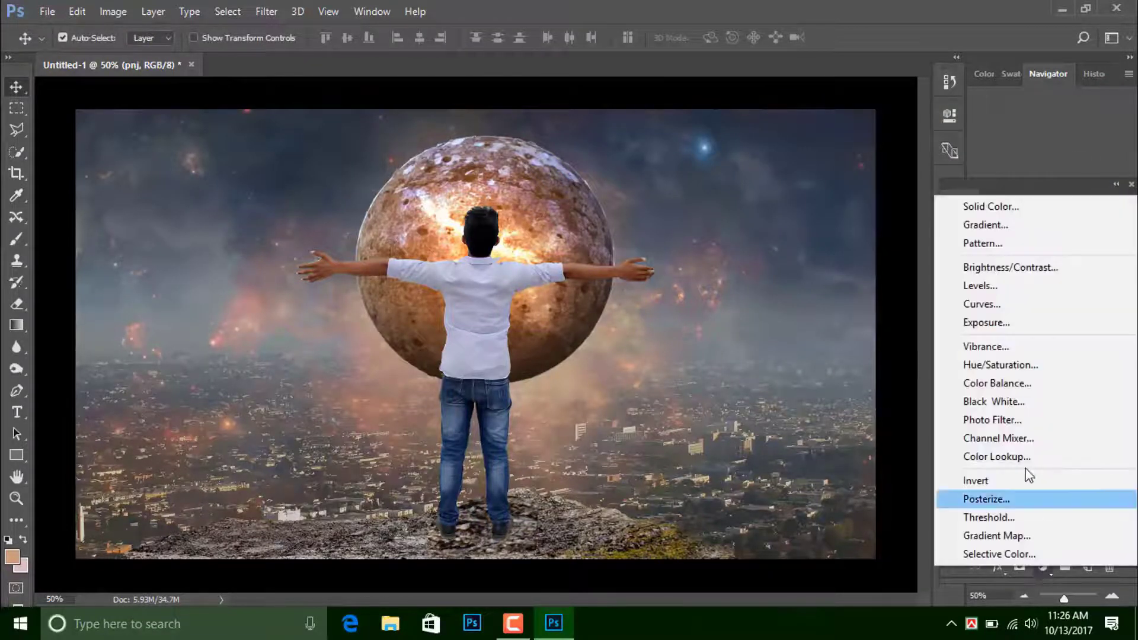
click(993, 304)
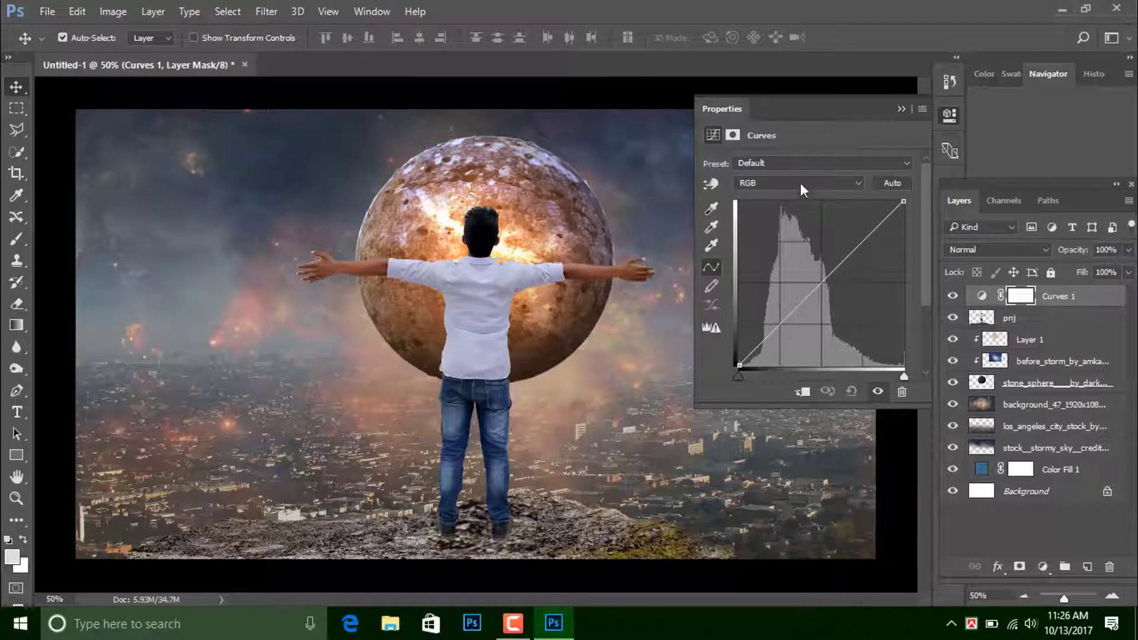
click(803, 391)
drag(828, 276, 794, 207)
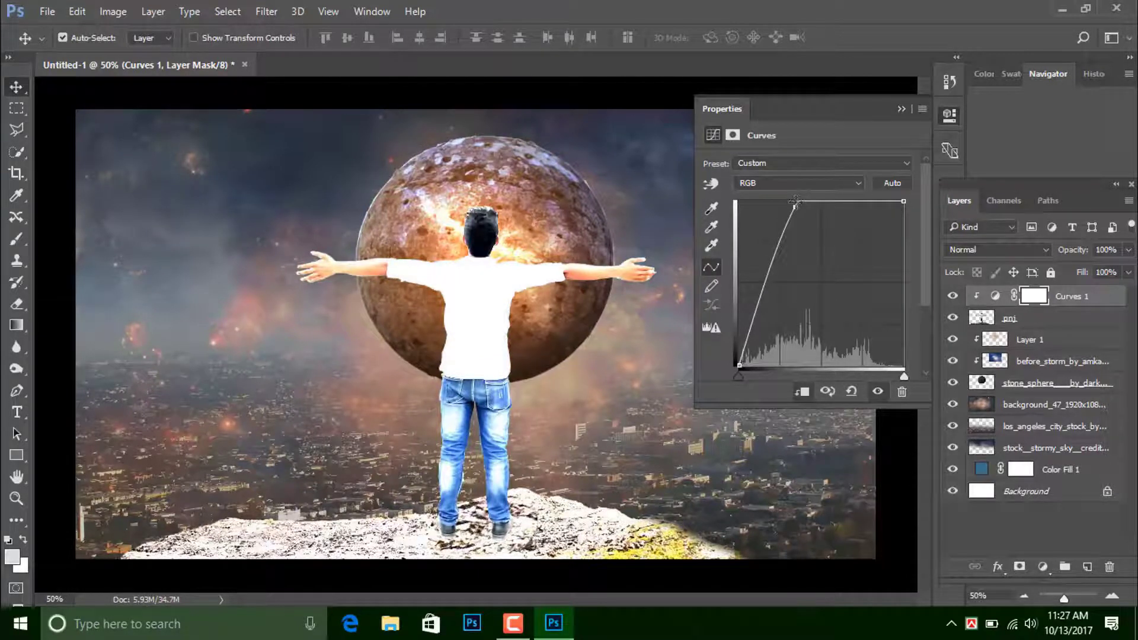
drag(795, 203, 836, 205)
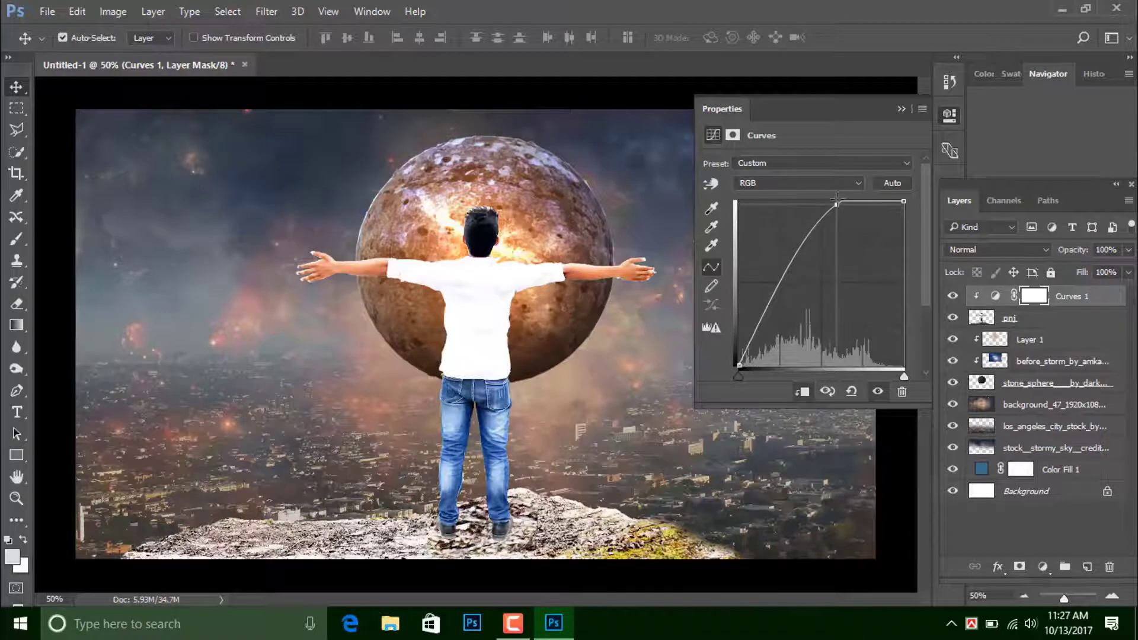
click(949, 115)
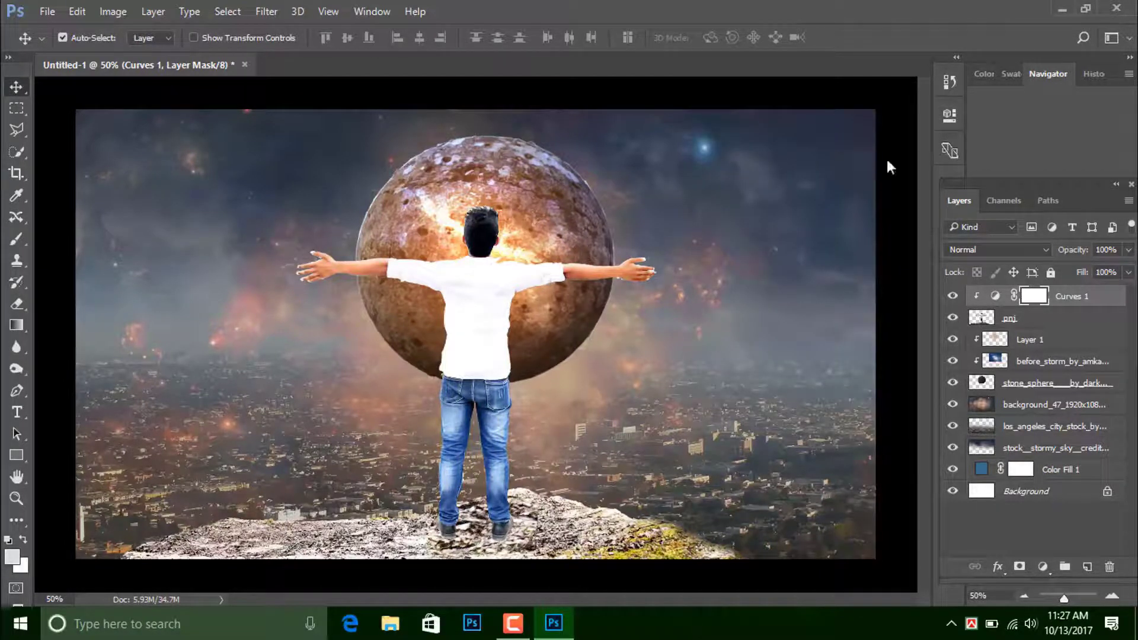
key(ctrl+i)
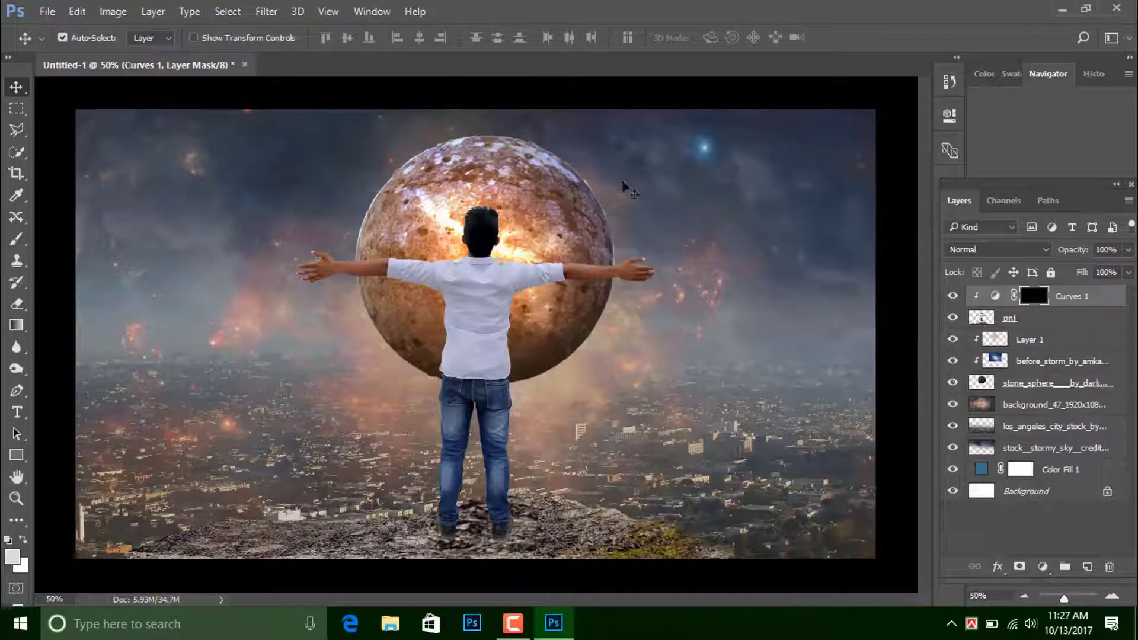
Step: Set up a soft white 66 px brush for painting on the Curves mask
click(24, 241)
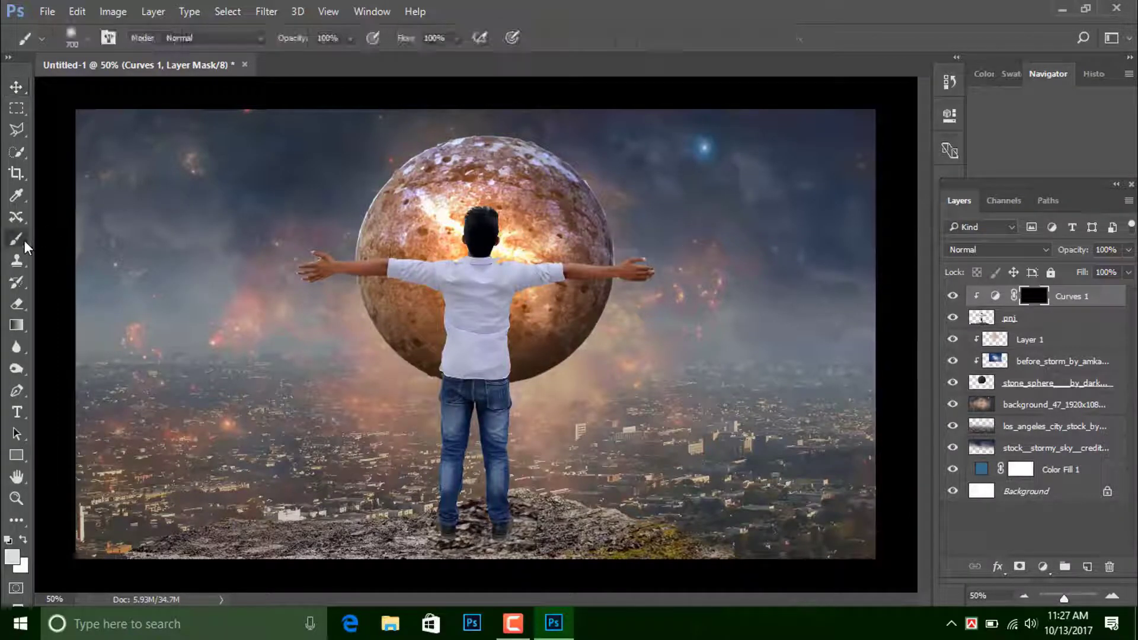
click(23, 540)
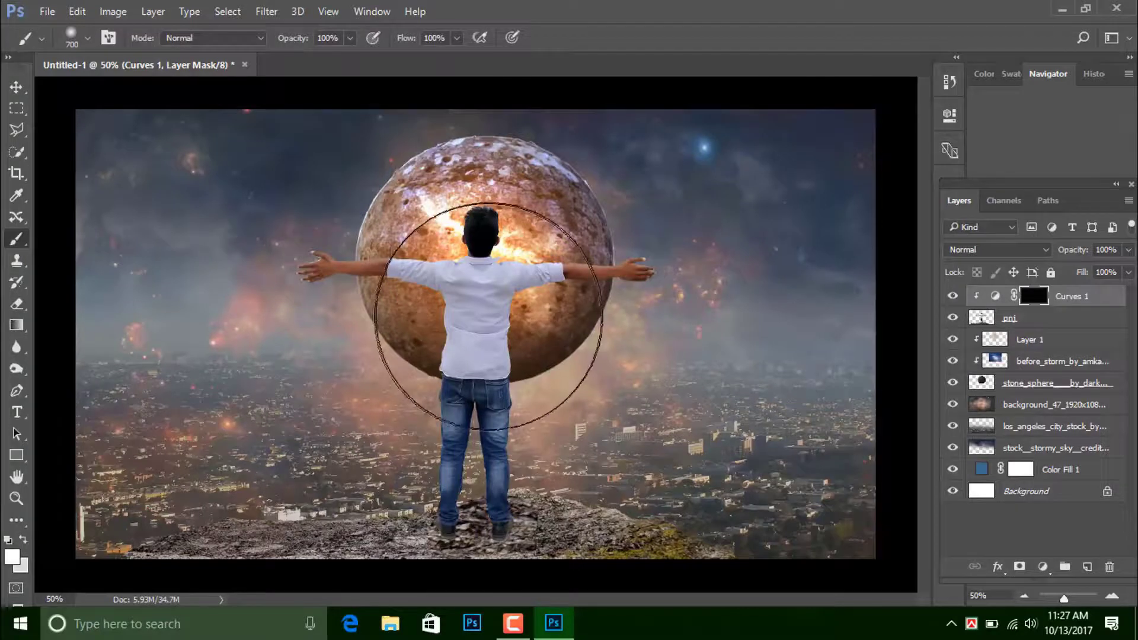
key(bracketleft)
key(bracketleft)
key(bracketleft)
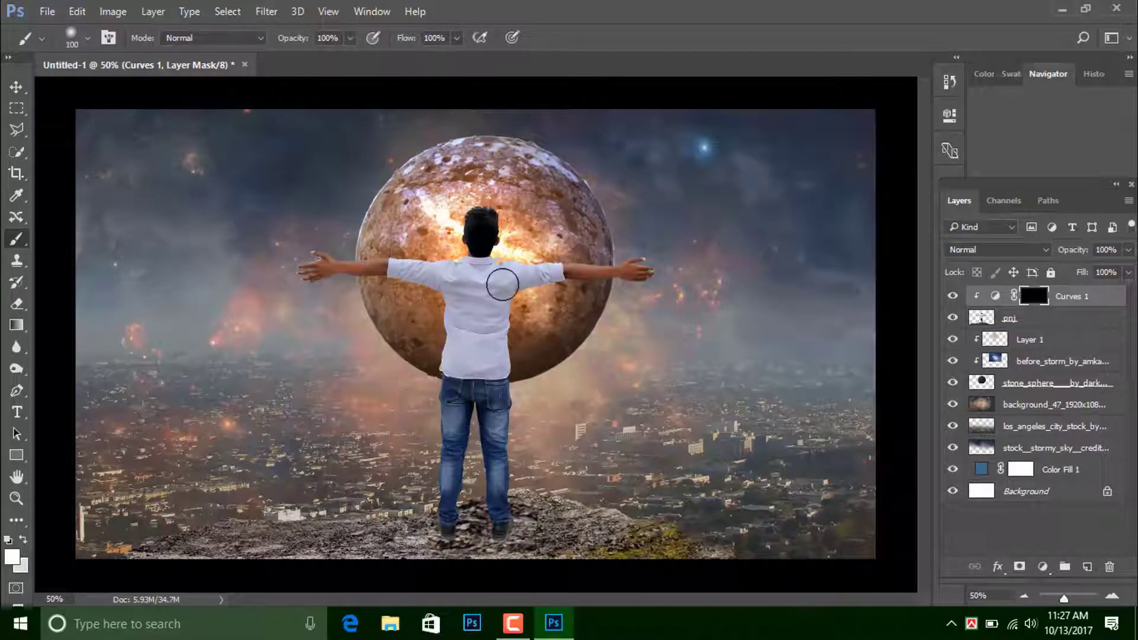
right_click(502, 279)
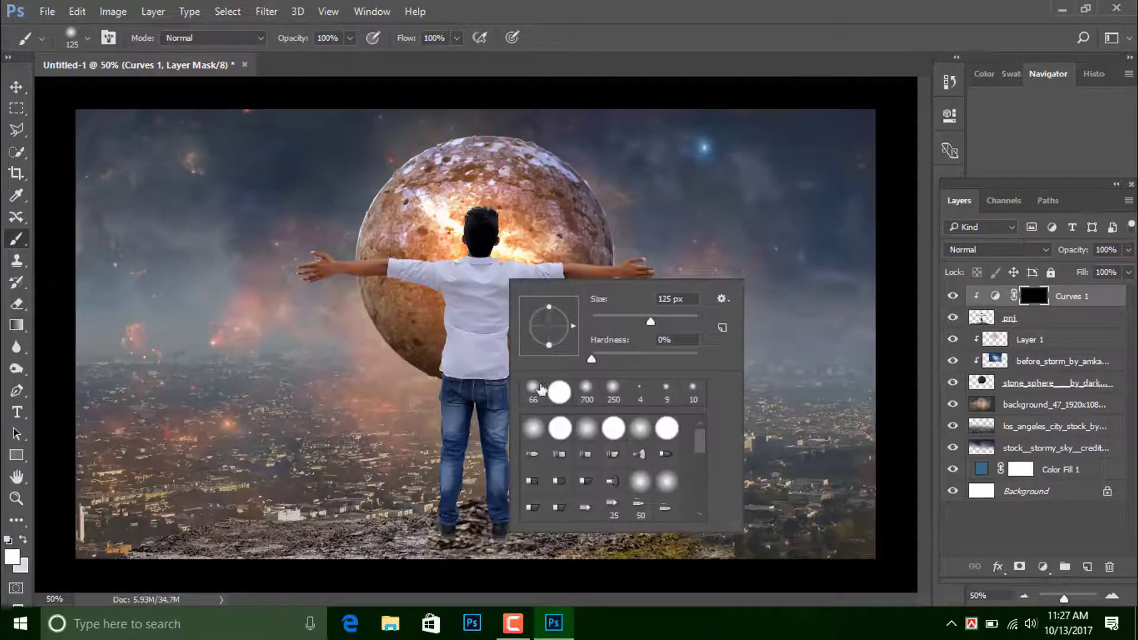
click(532, 392)
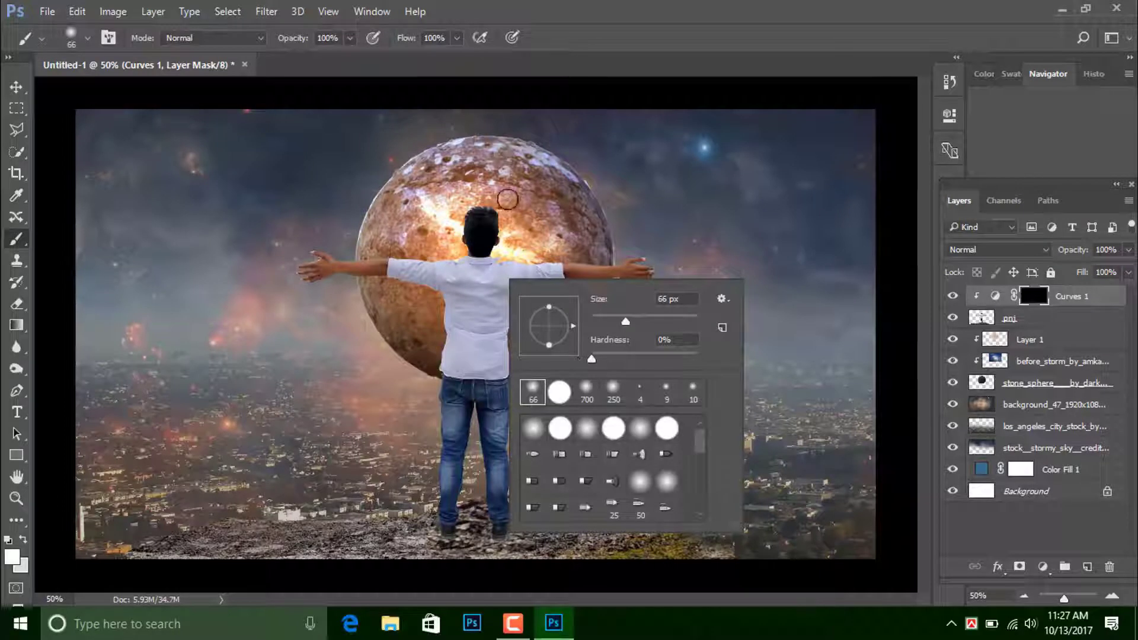
key(Escape)
key(bracketleft)
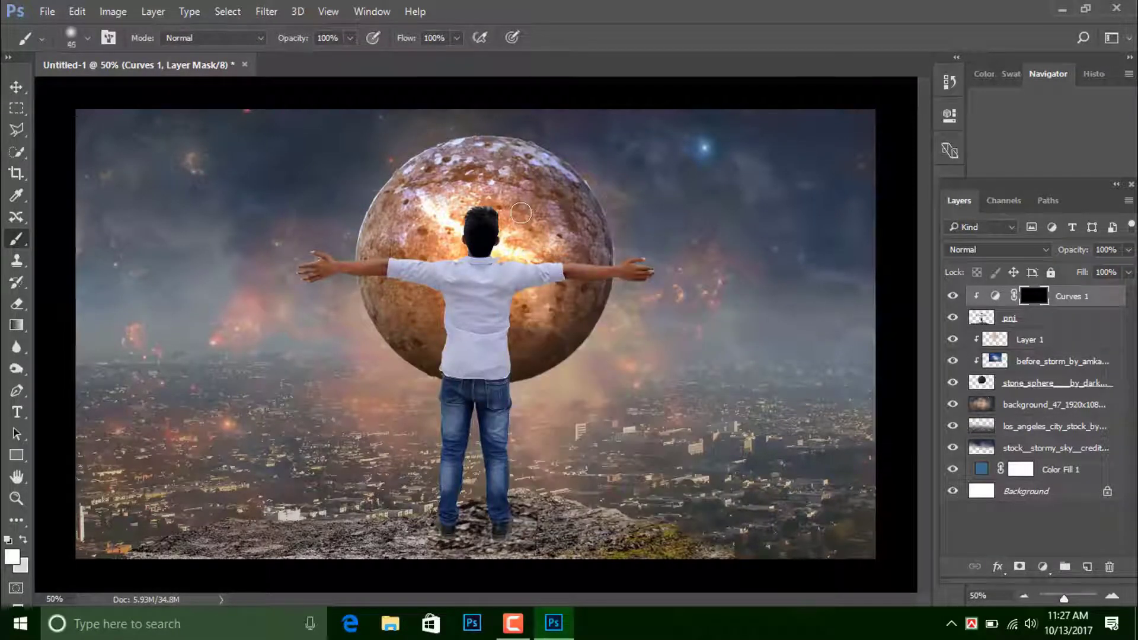
Step: At 400% zoom, paint white along the top edge of the man's hair
key(ctrl+plus)
key(ctrl+plus)
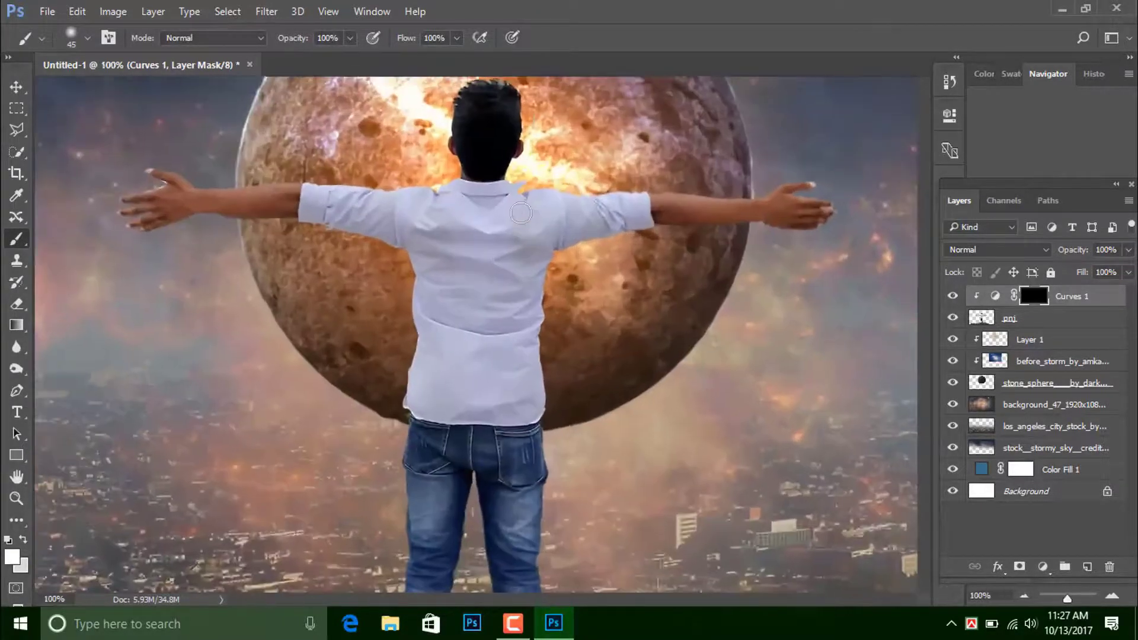
key(ctrl+plus)
key(ctrl+plus)
key(ctrl+plus)
scroll(521, 213, up, 2)
scroll(500, 195, up, 2)
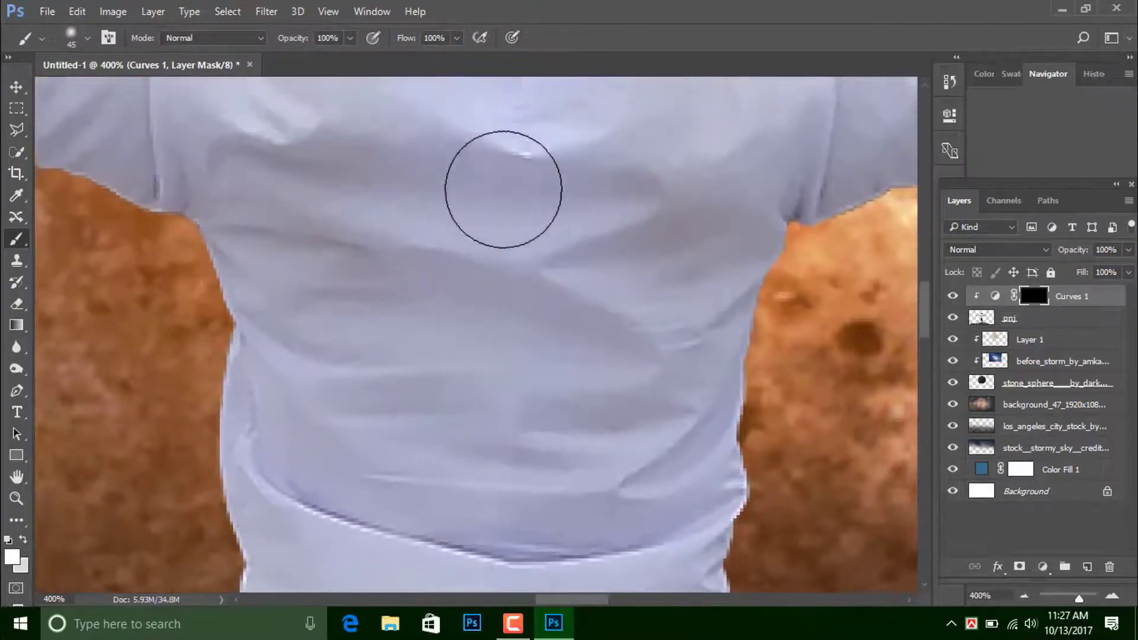
scroll(500, 196, up, 2)
scroll(501, 185, up, 2)
scroll(502, 186, up, 2)
scroll(498, 175, up, 2)
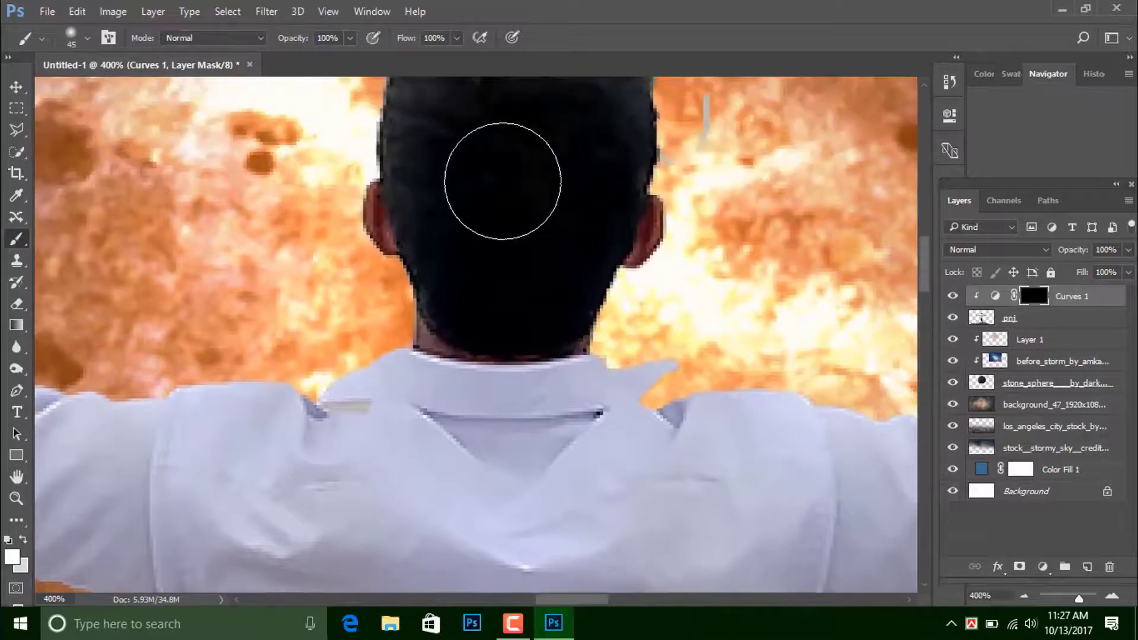
scroll(497, 177, up, 2)
scroll(503, 177, up, 2)
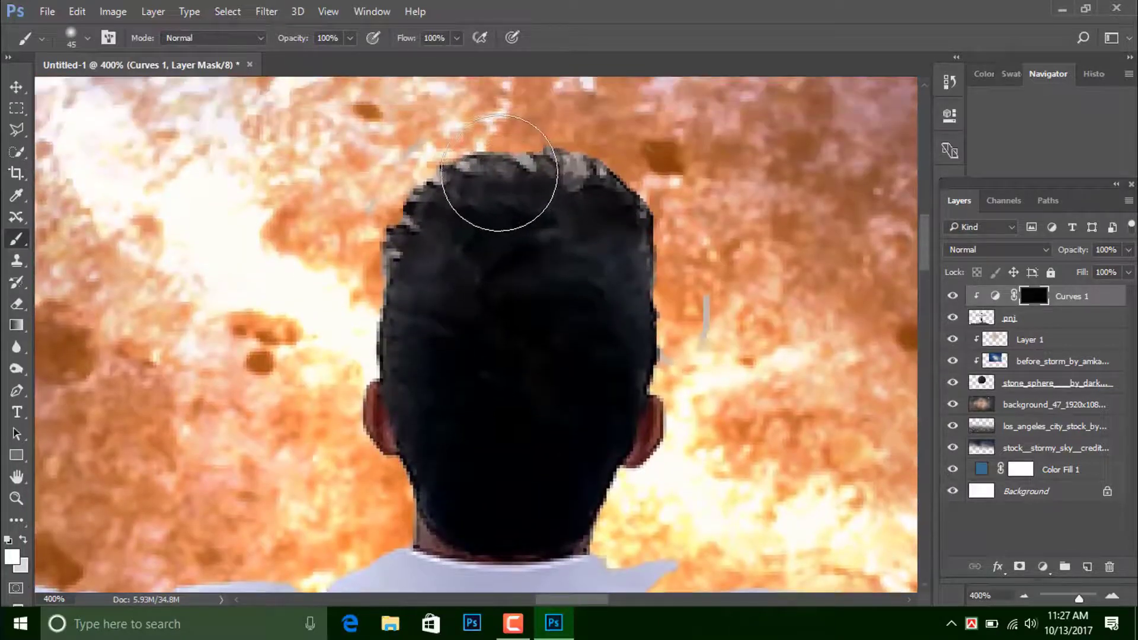
key(bracketleft)
key(bracketleft)
key(bracketleft)
key(bracketleft)
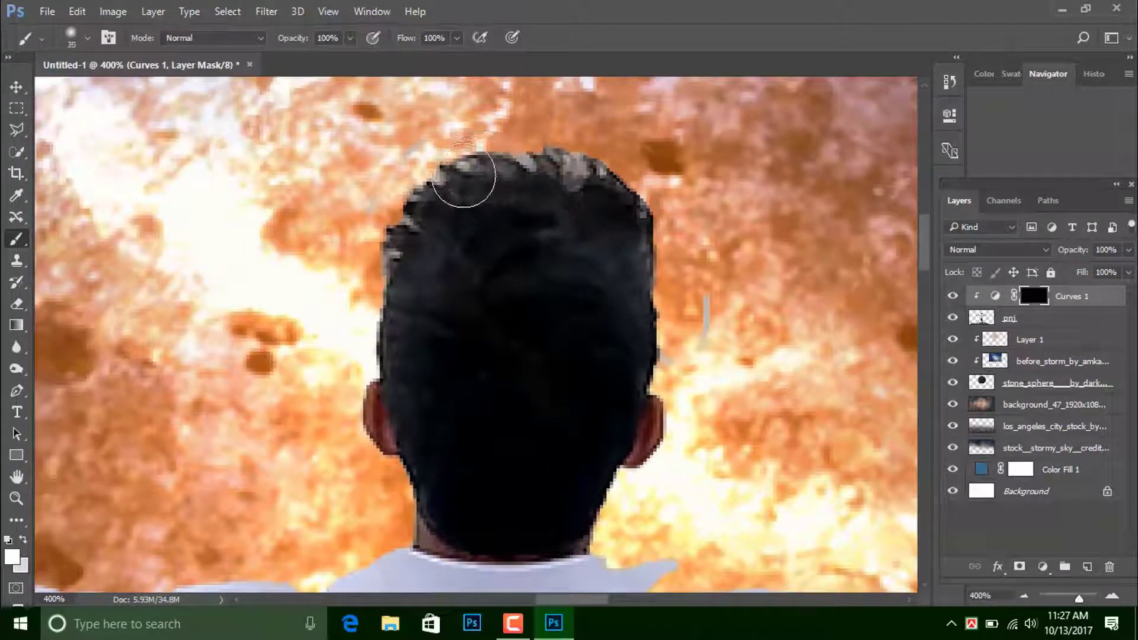
mouse_move(475, 172)
mouse_down()
mouse_move(480, 162)
mouse_move(634, 203)
mouse_move(652, 365)
mouse_up()
key(bracketleft)
key(bracketleft)
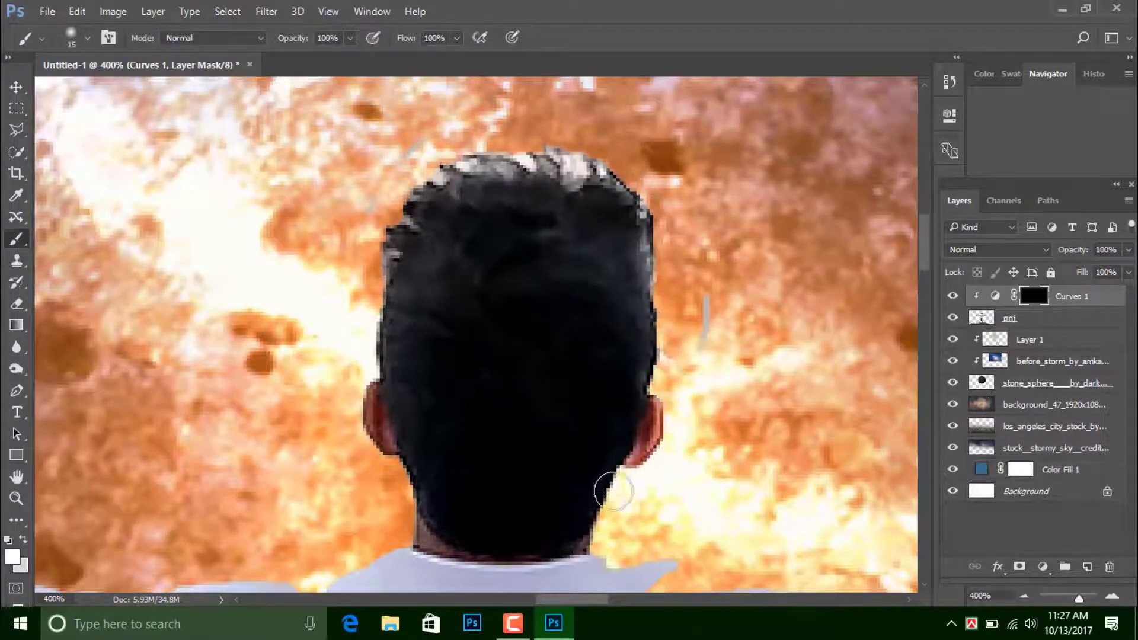
scroll(605, 482, down, 3)
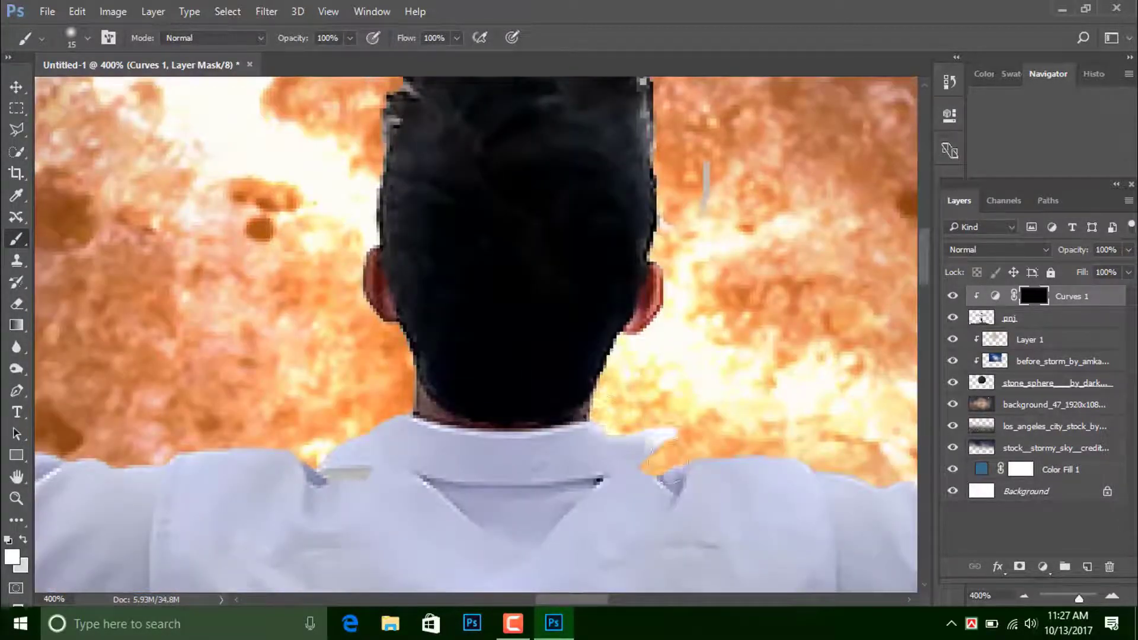
scroll(794, 368, down, 2)
scroll(807, 328, down, 1)
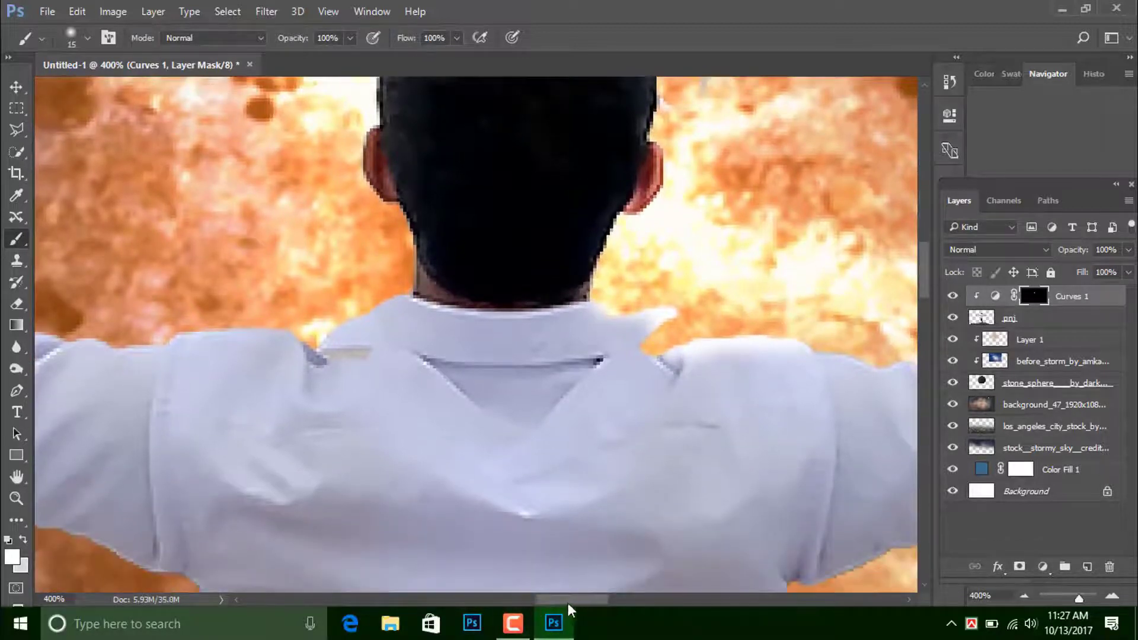
scroll(631, 464, down, 1)
scroll(631, 465, down, 1)
Step: Paint a bright rim along the man's right shoulder edge on the mask
right_click(631, 429)
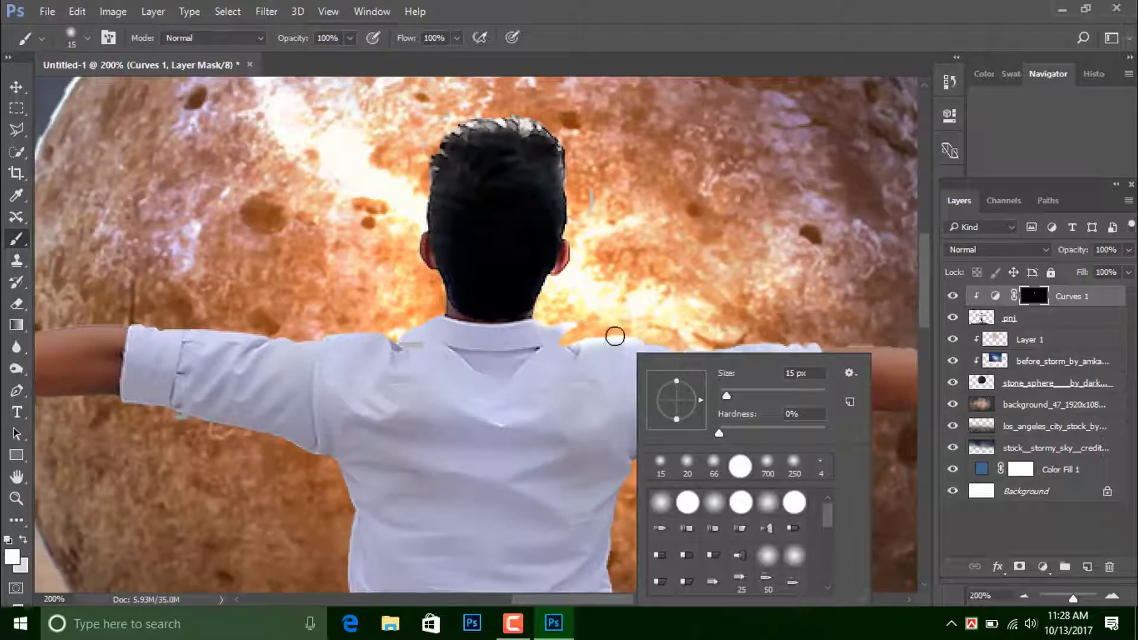
click(632, 334)
drag(653, 337, 905, 356)
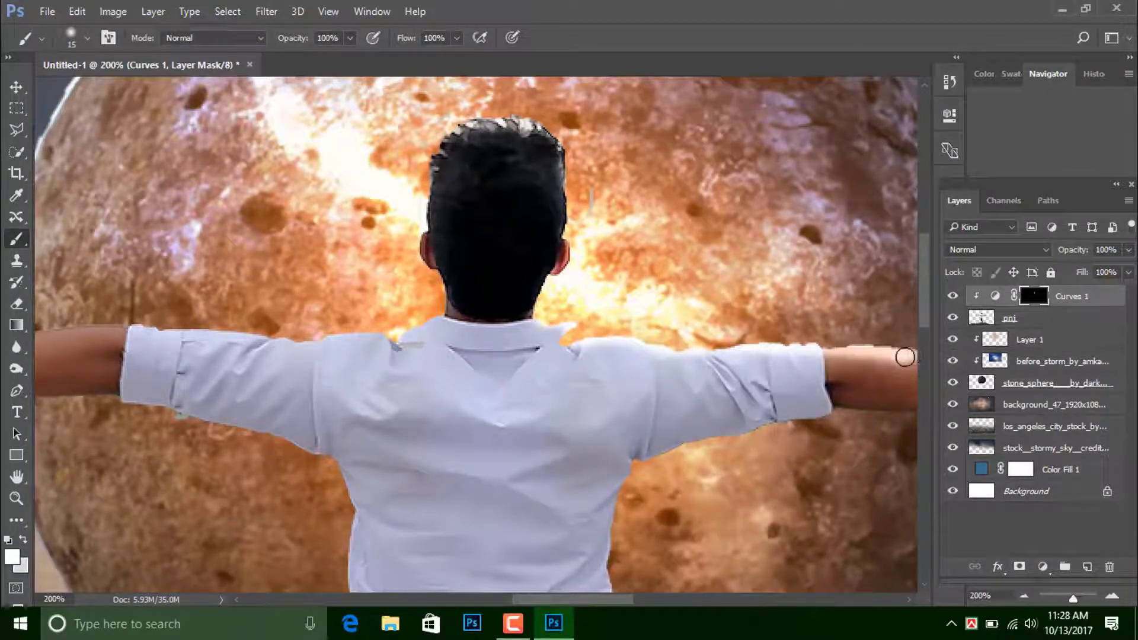
mouse_move(683, 335)
mouse_down()
mouse_move(637, 330)
mouse_move(792, 343)
mouse_up()
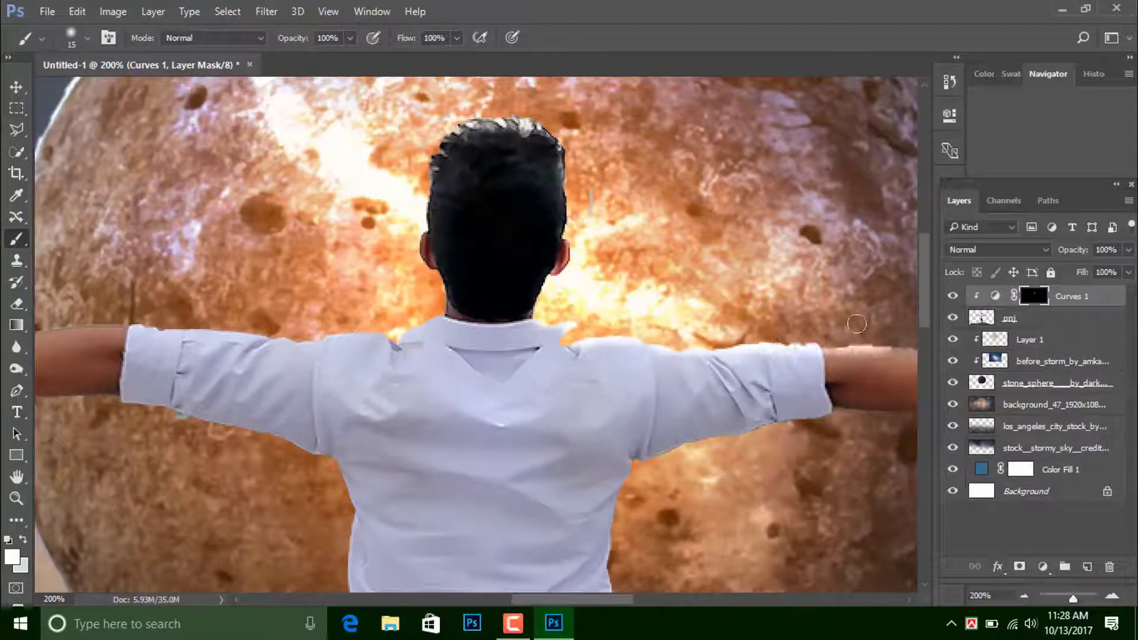
scroll(865, 332, up, 1)
Step: Brighten the edges of the right forearm, hand, wrist and lower sleeve
mouse_move(403, 355)
mouse_down()
mouse_move(444, 371)
mouse_move(578, 373)
mouse_move(680, 326)
mouse_move(775, 325)
mouse_move(792, 352)
mouse_move(694, 364)
mouse_move(830, 396)
mouse_move(831, 435)
mouse_up()
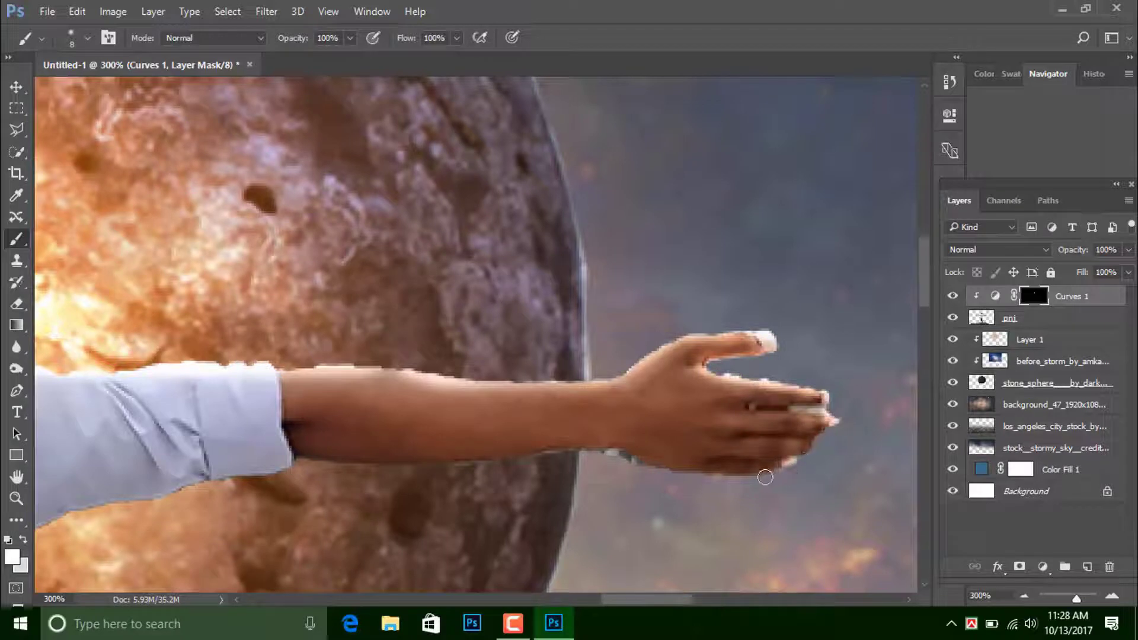
mouse_move(765, 477)
mouse_down()
mouse_move(569, 455)
mouse_move(302, 457)
mouse_up()
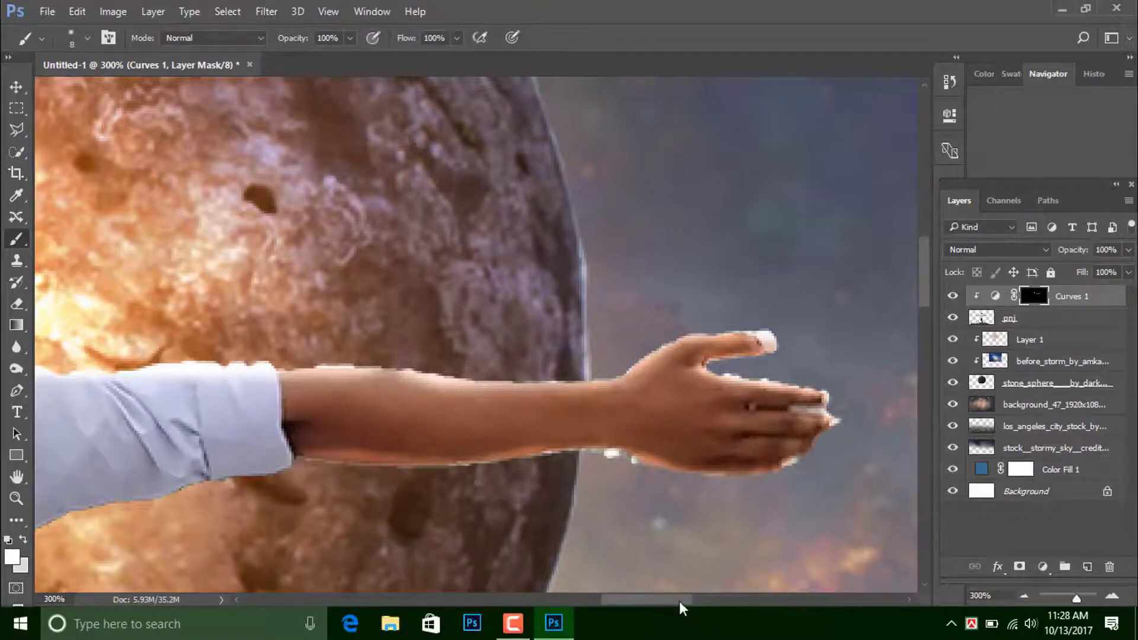
drag(679, 600, 624, 599)
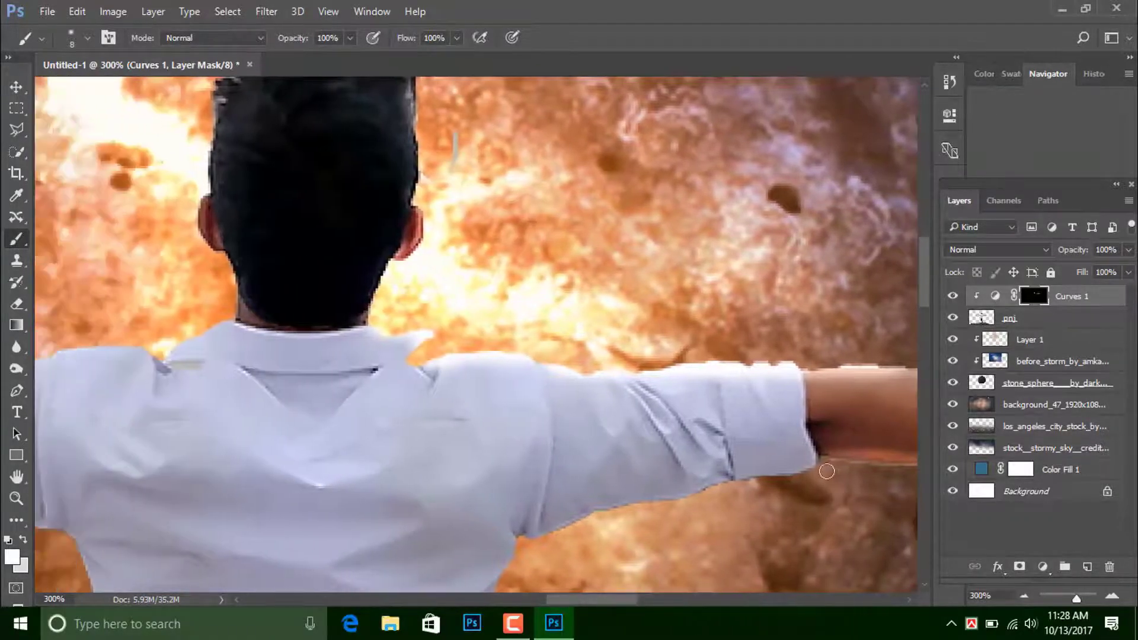
mouse_move(826, 471)
mouse_down()
mouse_move(572, 514)
mouse_move(546, 532)
mouse_up()
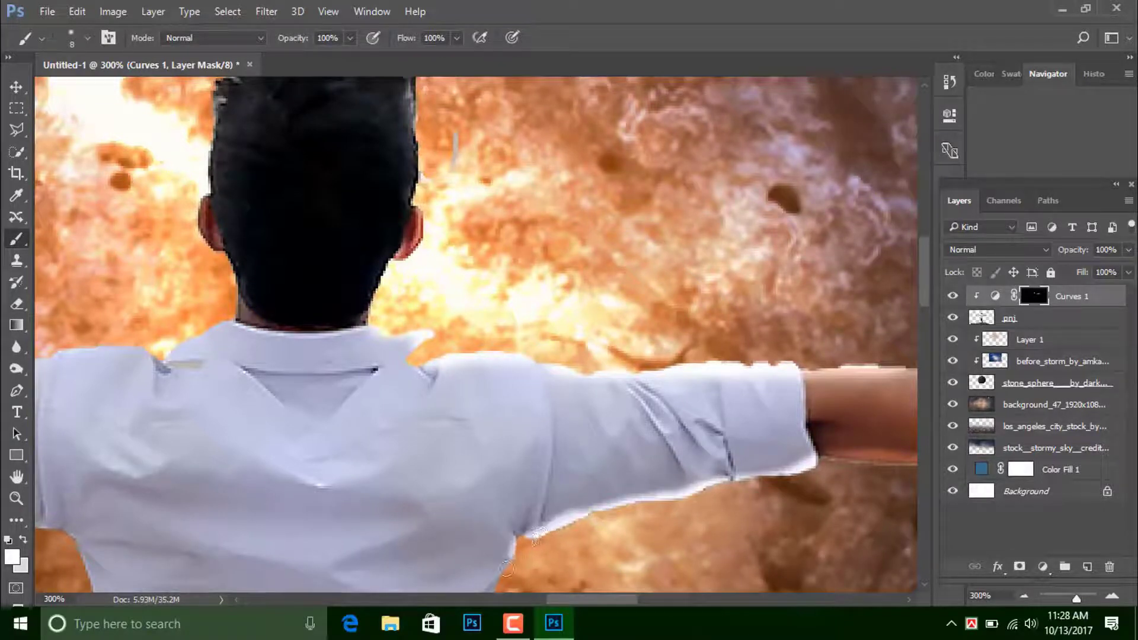
Step: Paint white on the Curves 1 mask along the shirt's right side, its hem and the waistband
scroll(598, 544, down, 2)
scroll(645, 459, down, 3)
scroll(602, 127, down, 2)
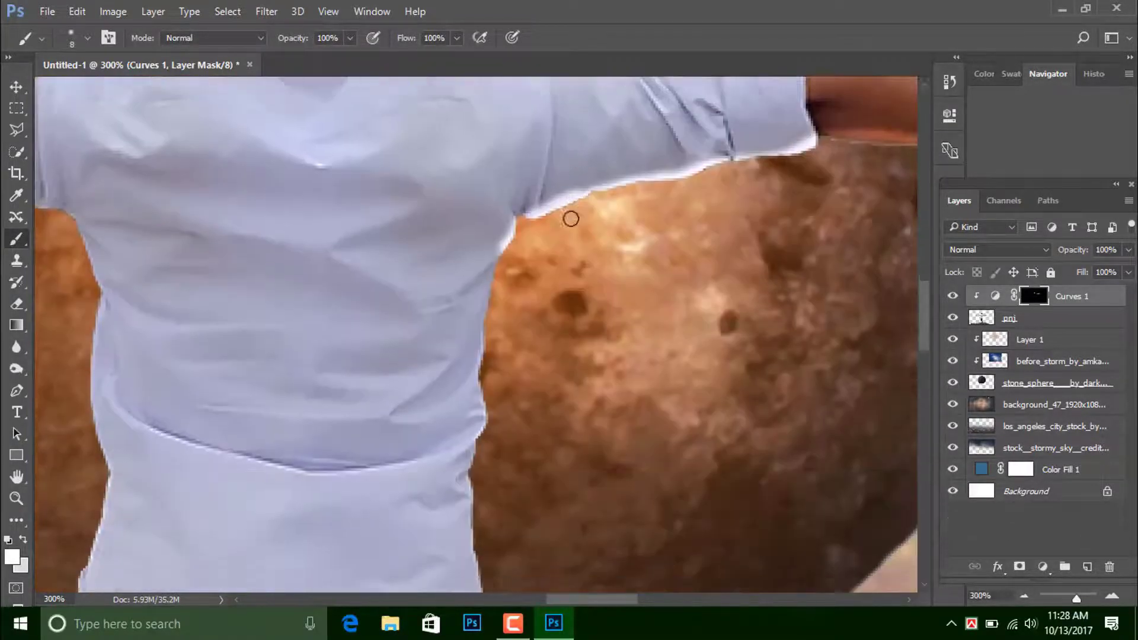
scroll(572, 219, down, 2)
scroll(568, 213, down, 1)
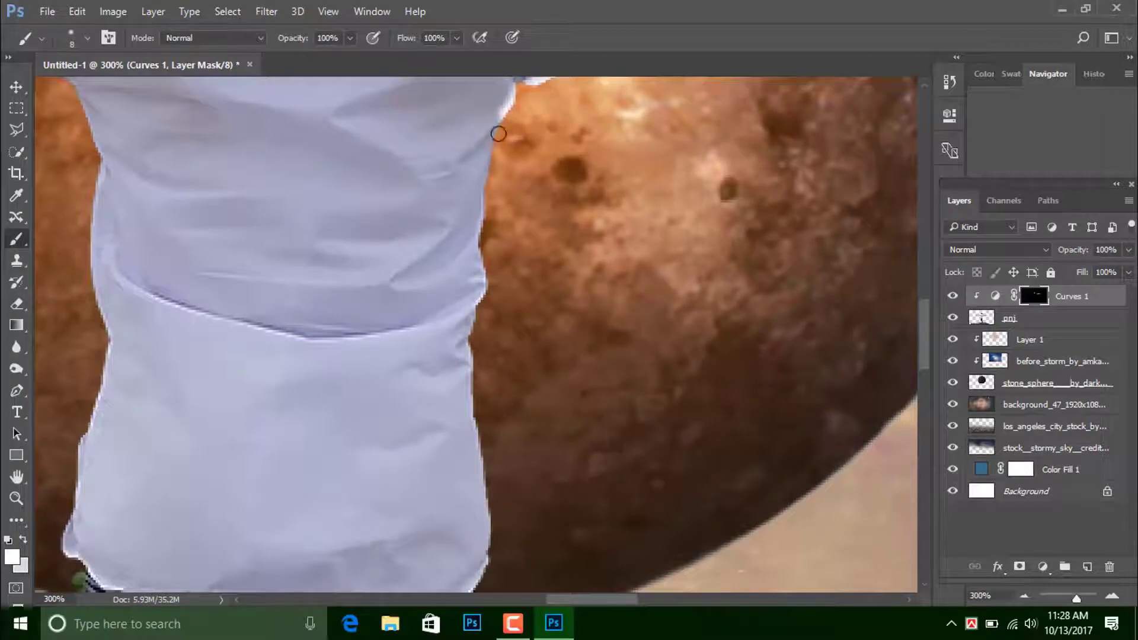
mouse_move(498, 134)
mouse_down()
mouse_move(474, 415)
mouse_move(489, 545)
mouse_up()
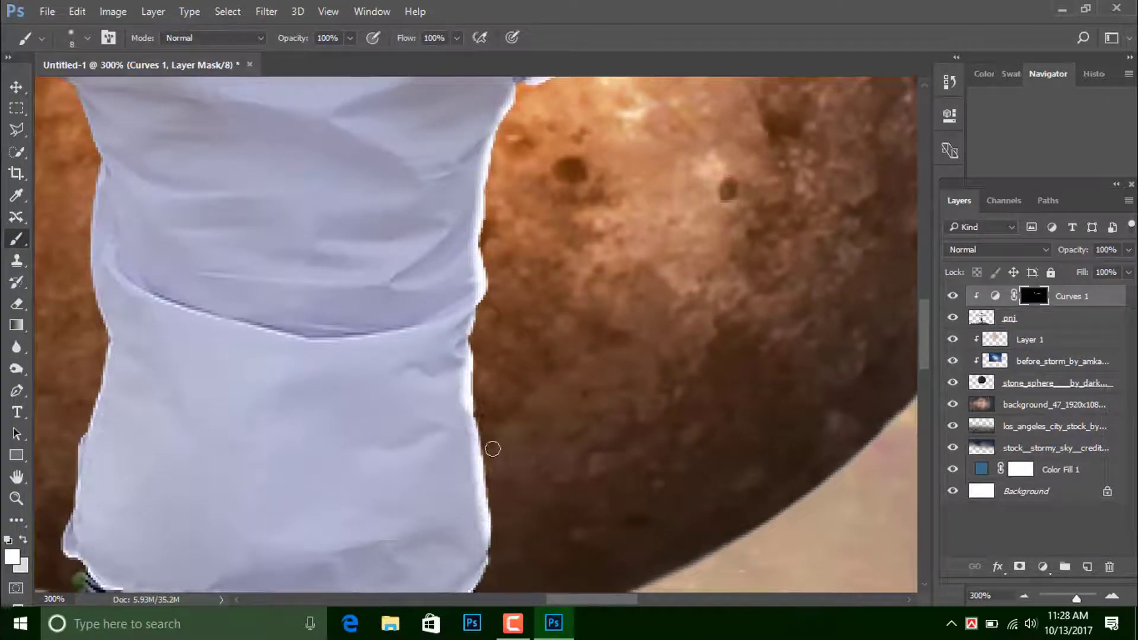
scroll(603, 202, down, 2)
scroll(603, 202, down, 3)
scroll(622, 188, down, 2)
scroll(624, 170, down, 2)
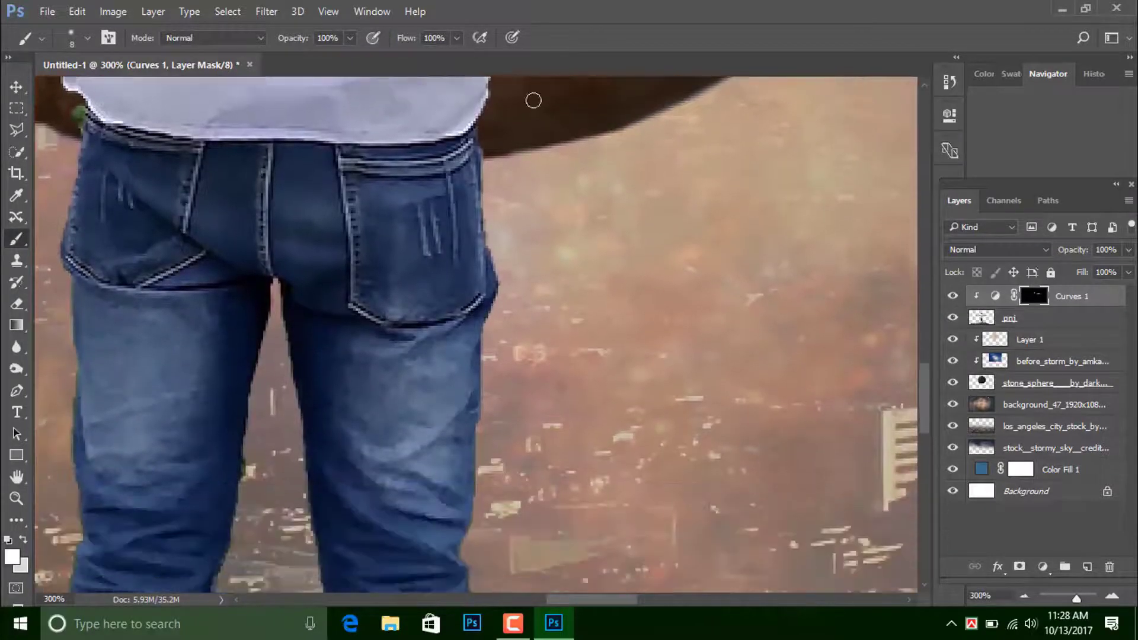
drag(492, 85, 484, 133)
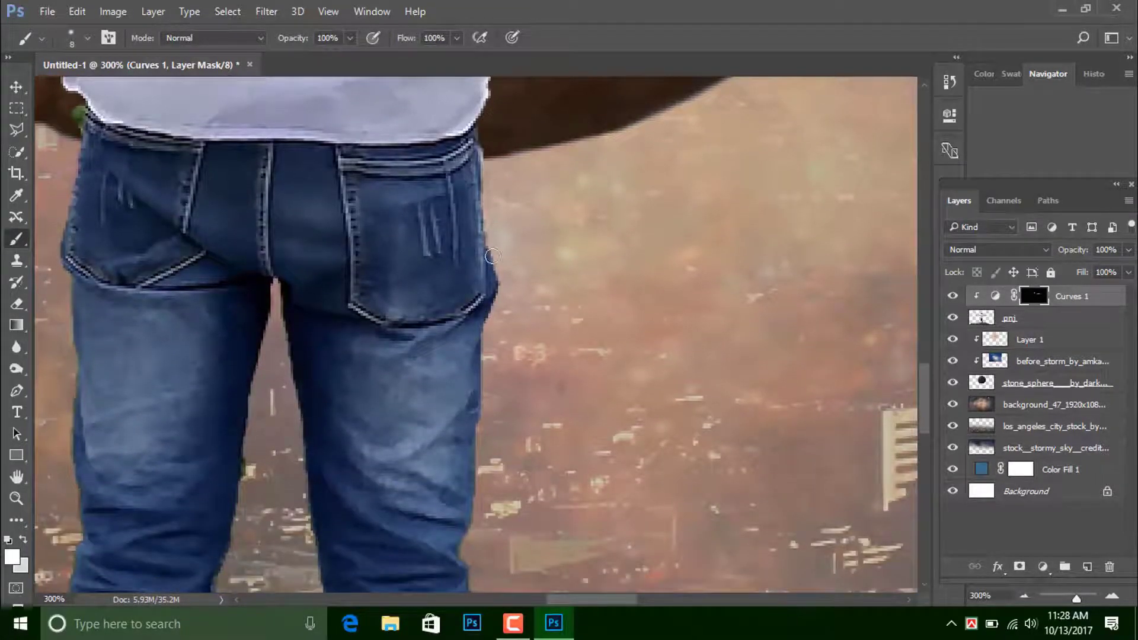
drag(492, 256, 504, 307)
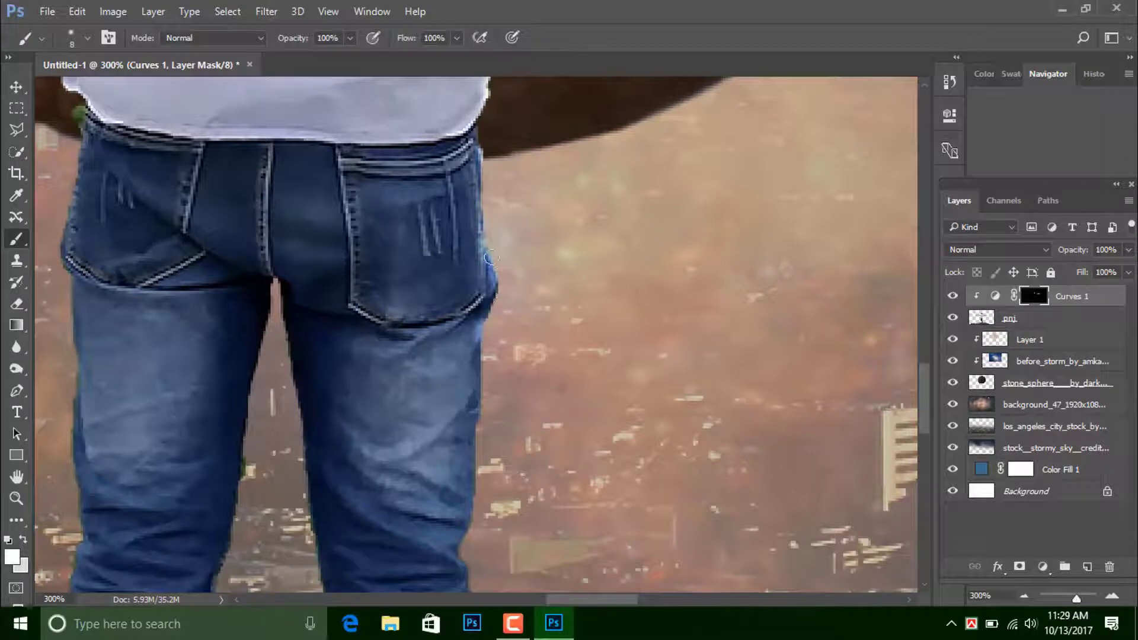
drag(486, 191, 473, 127)
Step: Extend the rim light down the right jeans leg's edge to beside the boot
scroll(485, 105, down, 3)
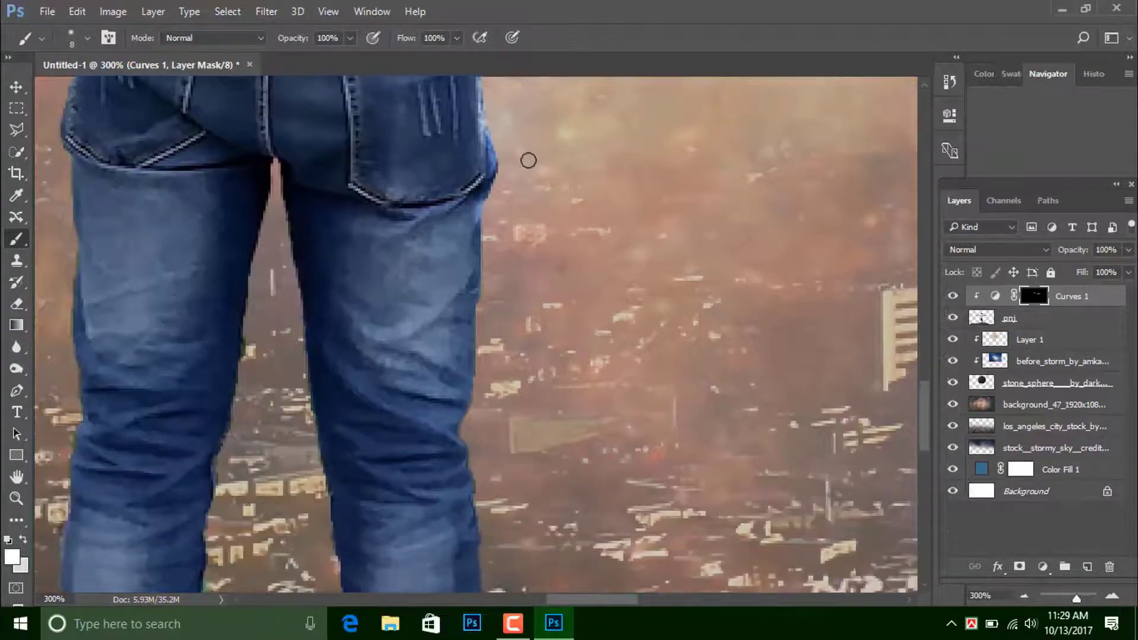
scroll(526, 160, down, 2)
drag(484, 109, 474, 382)
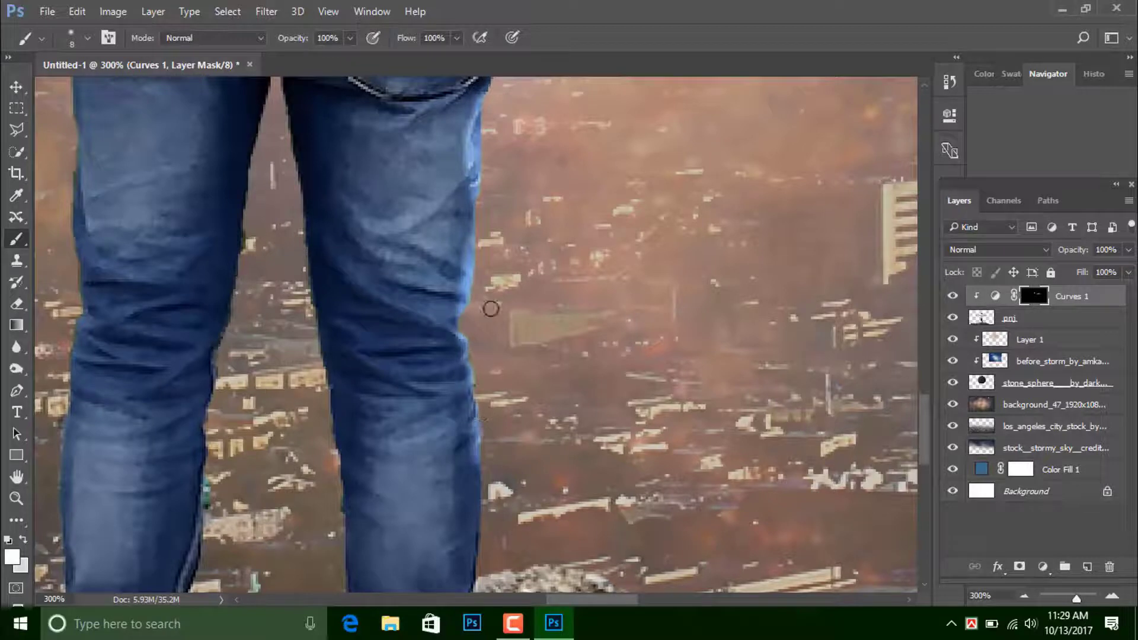
scroll(491, 308, down, 2)
scroll(495, 267, down, 2)
scroll(497, 221, down, 1)
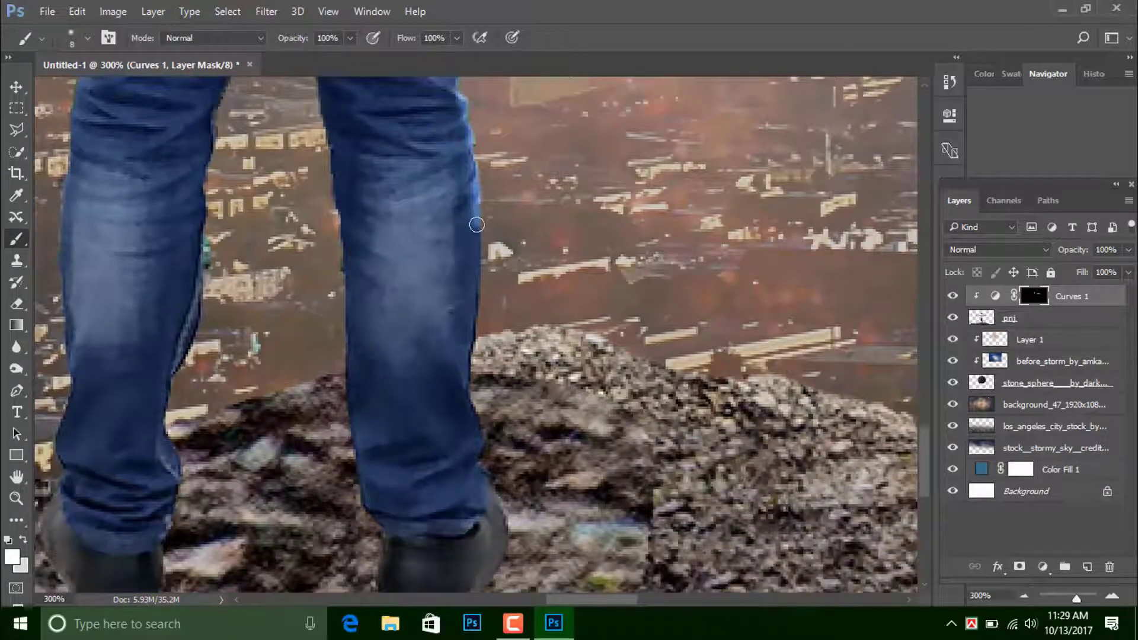
mouse_move(483, 255)
mouse_down()
mouse_move(472, 364)
mouse_move(487, 465)
mouse_up()
scroll(522, 332, down, 2)
scroll(501, 311, down, 1)
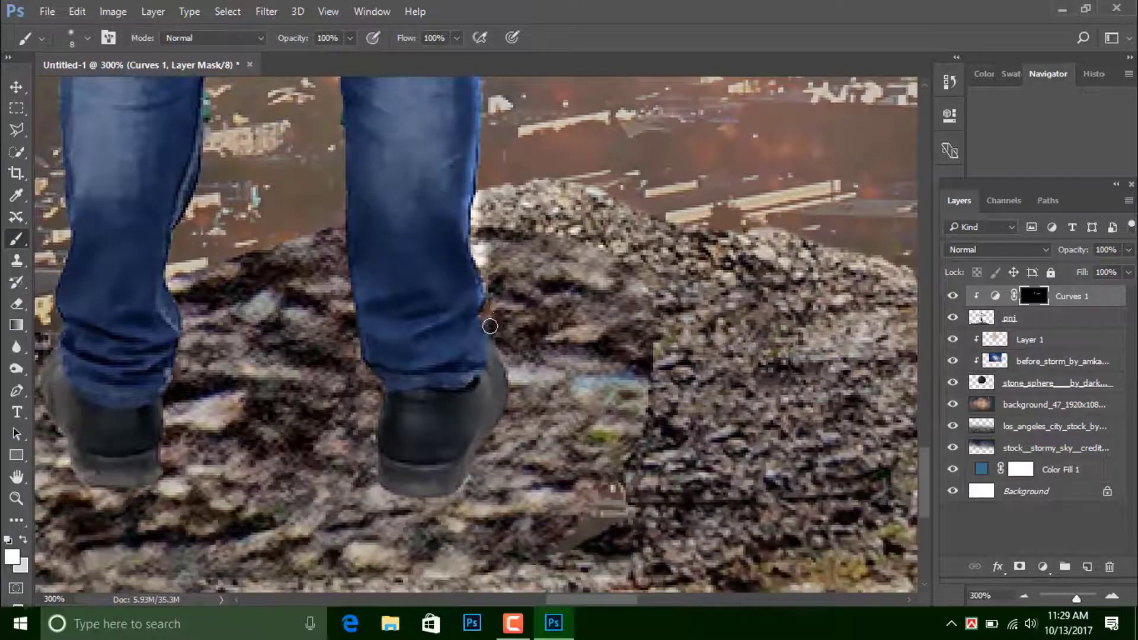
drag(489, 326, 510, 373)
scroll(642, 218, up, 10)
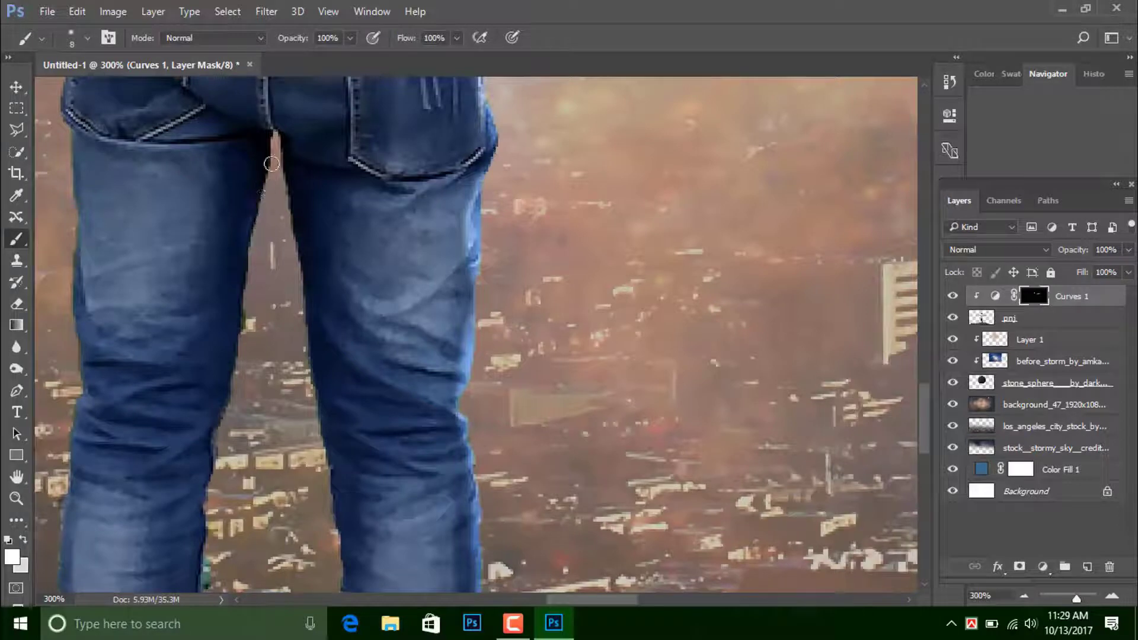
Step: Rim-light the left leg's lower edge and the inner leg edges from knee to crotch
scroll(237, 355, down, 1)
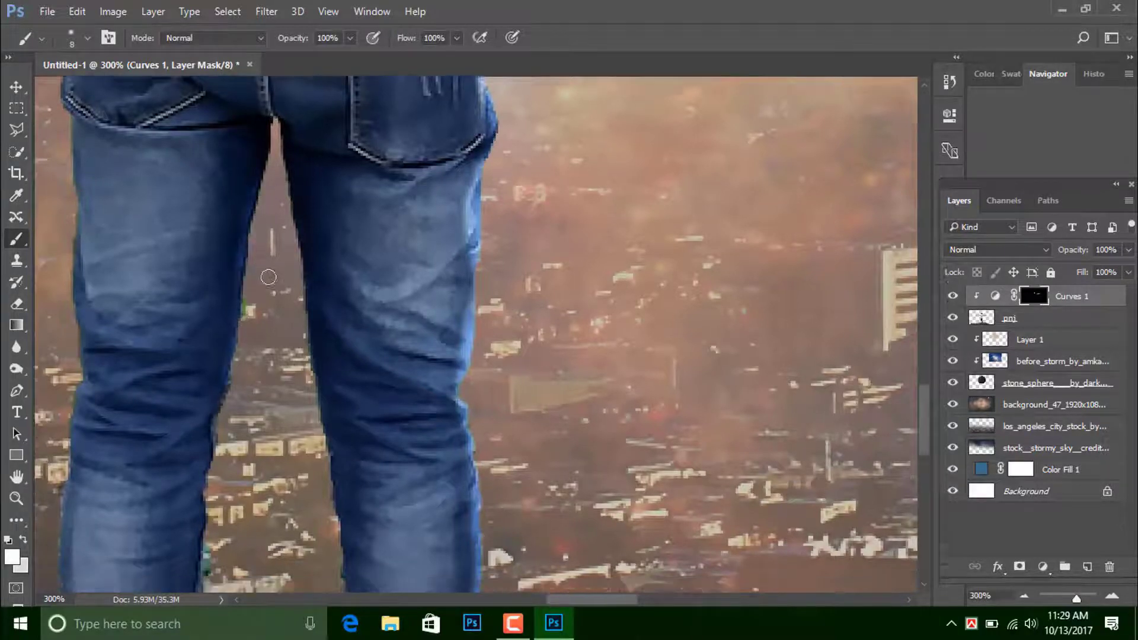
scroll(267, 275, down, 2)
scroll(228, 170, down, 2)
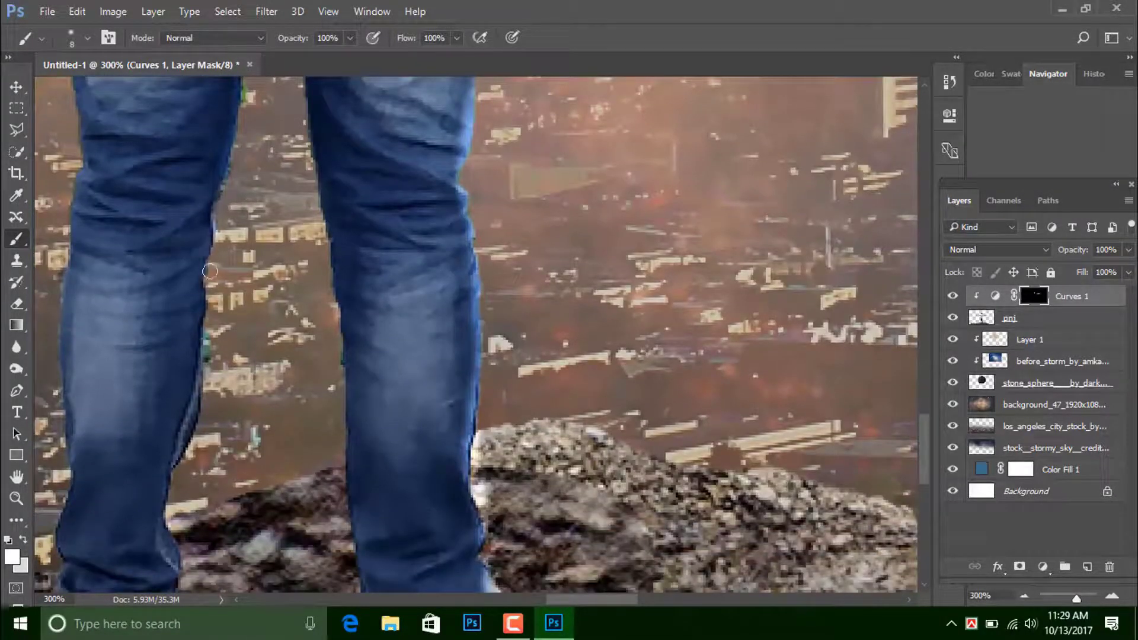
scroll(196, 350, down, 2)
scroll(210, 236, down, 2)
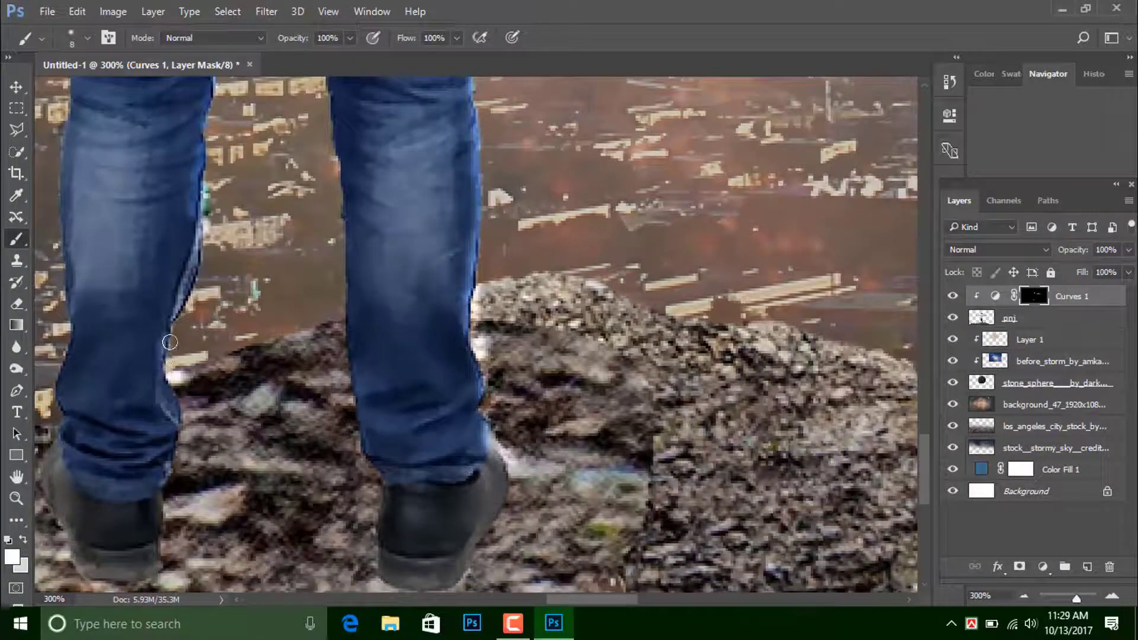
drag(175, 442, 159, 495)
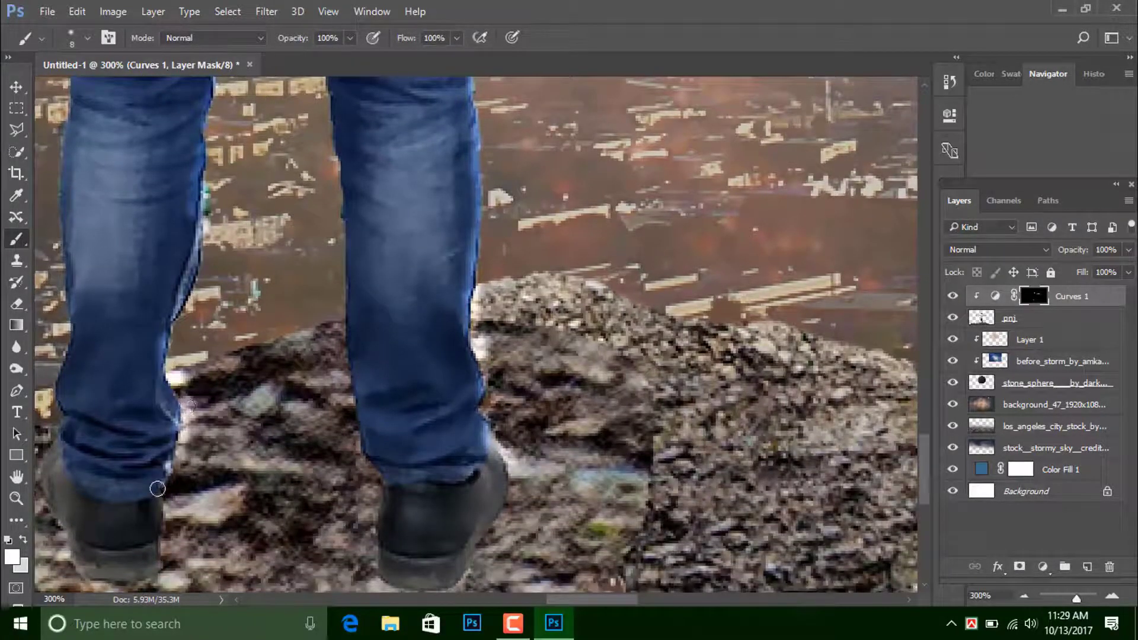
drag(375, 493, 353, 214)
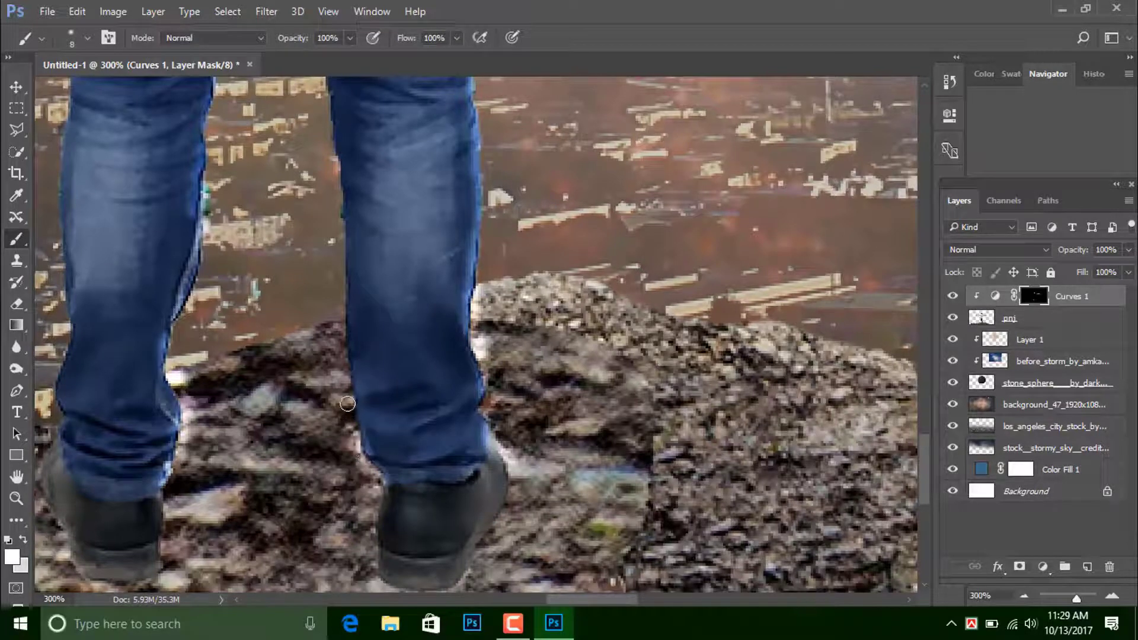
scroll(353, 213, up, 2)
scroll(363, 164, up, 3)
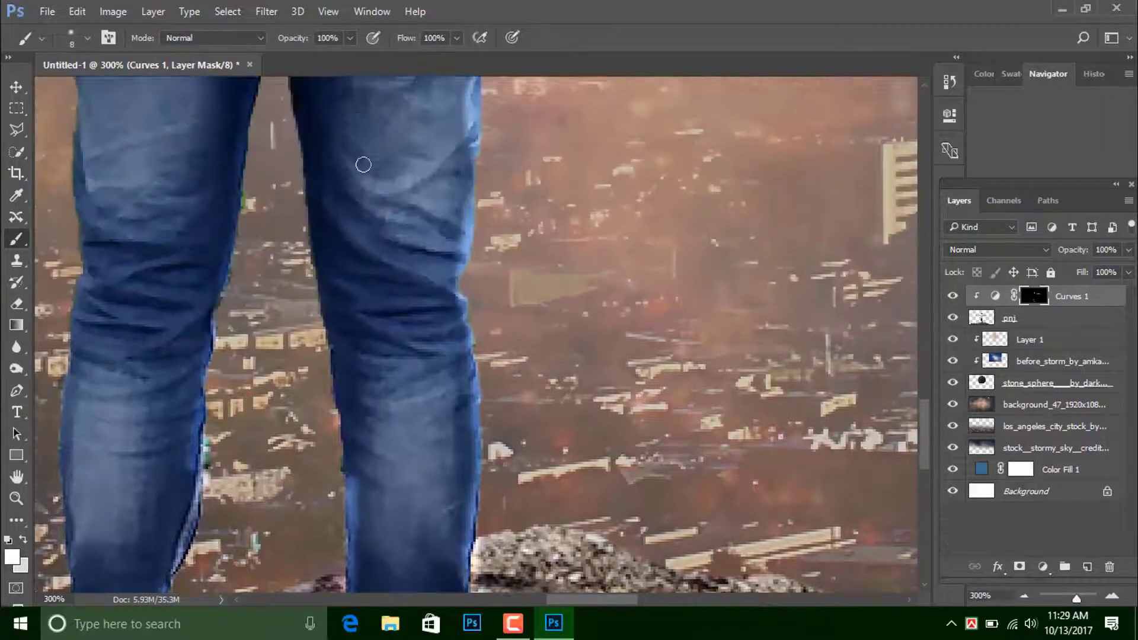
scroll(363, 163, up, 2)
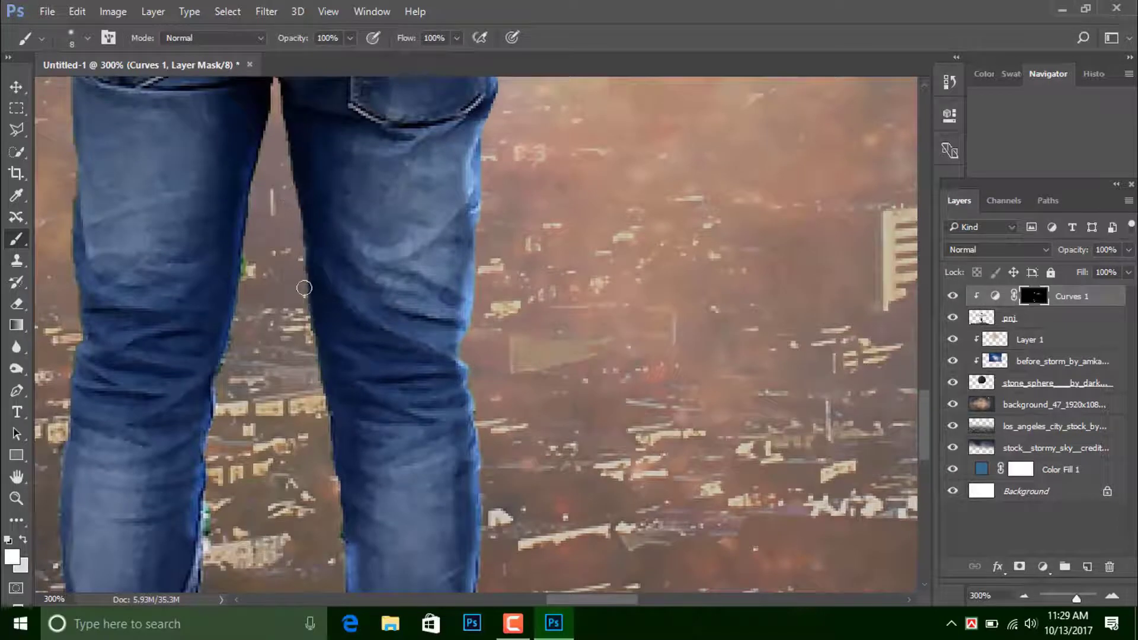
drag(337, 500, 282, 173)
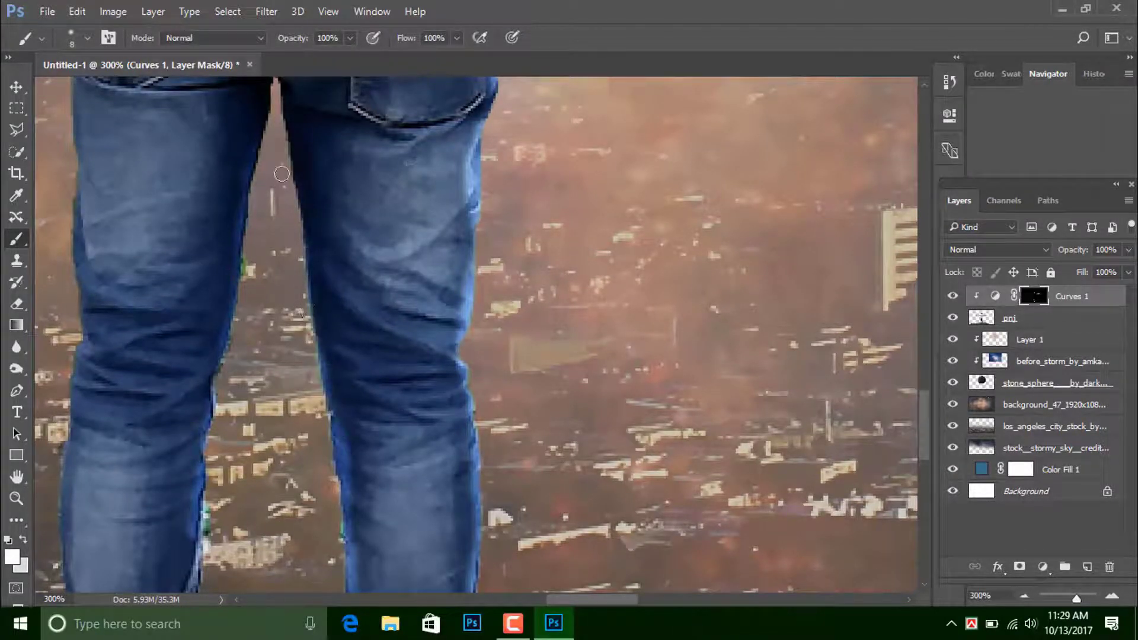
drag(282, 105, 313, 350)
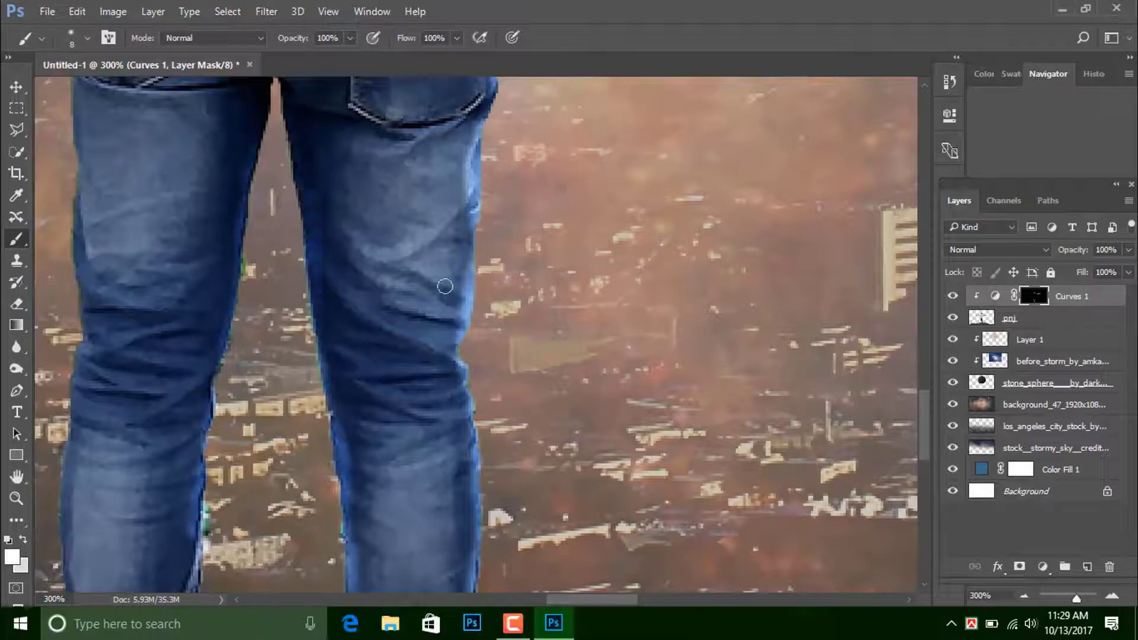
drag(620, 602, 578, 599)
scroll(436, 165, up, 3)
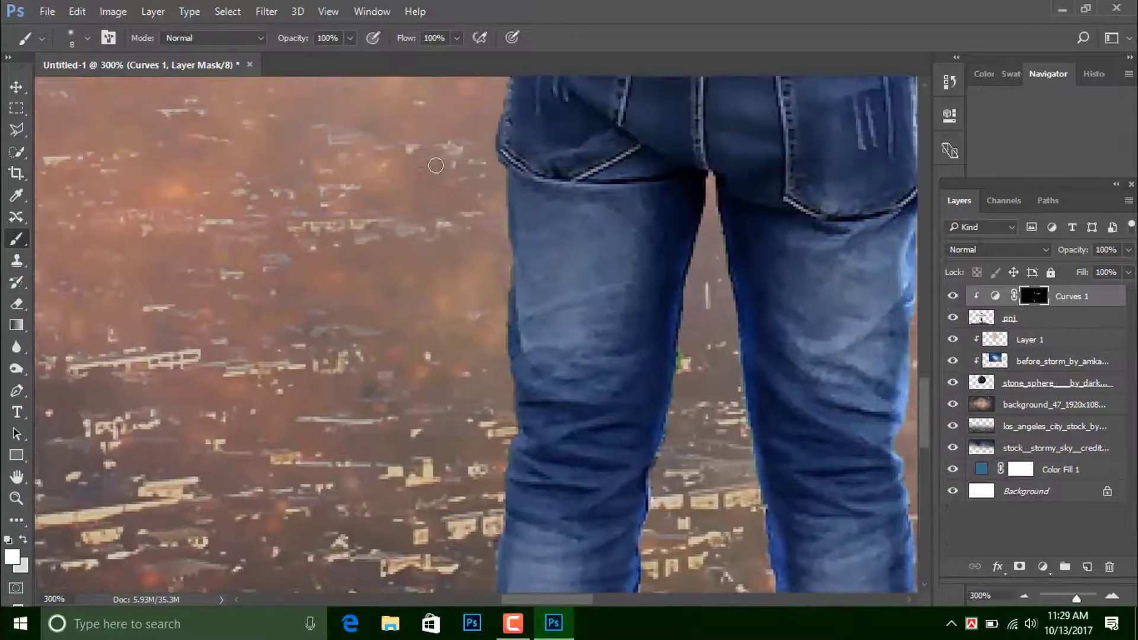
Step: Paint rim light along the hair's left edge, both shoulders and the shirt's upper edge
scroll(436, 166, up, 2)
scroll(435, 165, up, 2)
scroll(437, 165, up, 2)
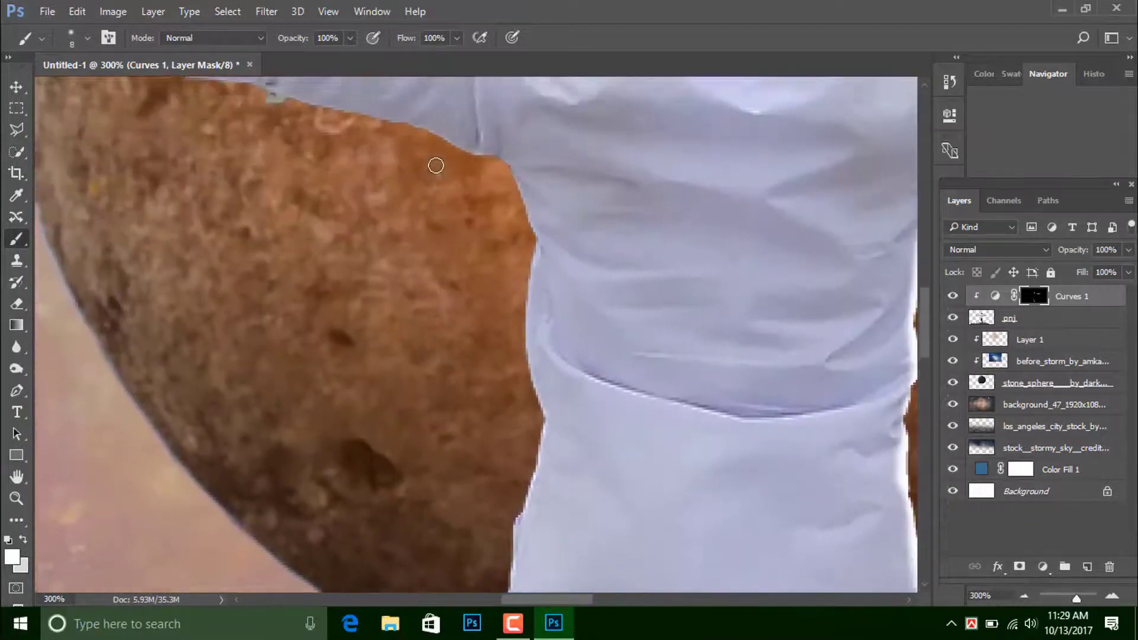
scroll(438, 163, up, 2)
scroll(441, 161, up, 3)
scroll(439, 160, up, 1)
scroll(450, 160, up, 2)
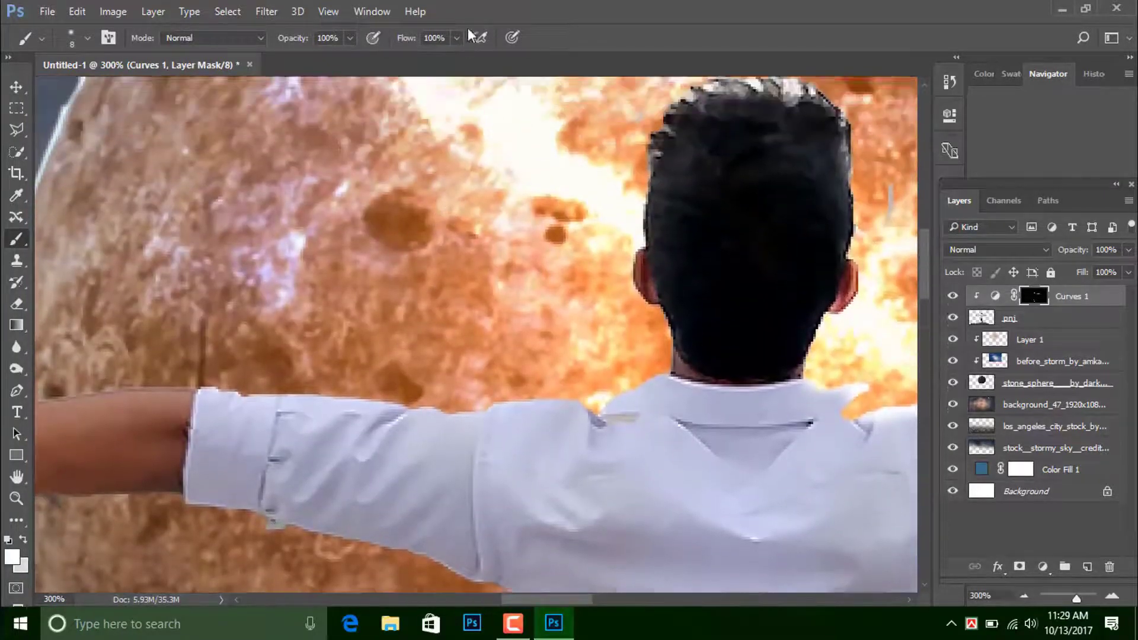
scroll(533, 142, up, 1)
drag(656, 160, 650, 333)
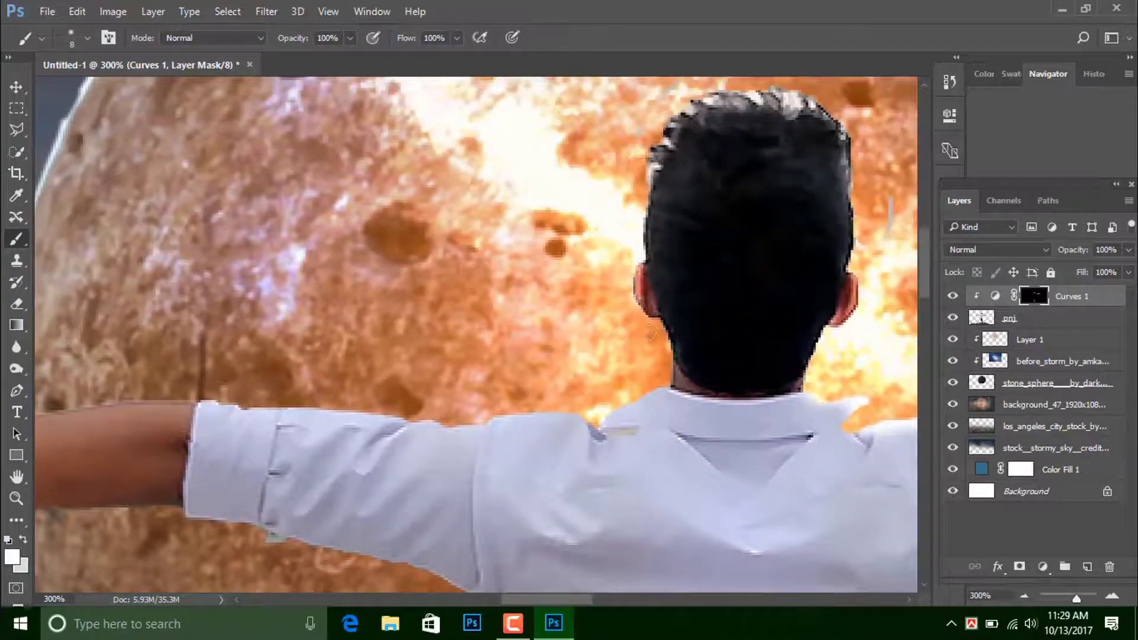
mouse_move(670, 383)
mouse_down()
mouse_move(599, 418)
mouse_move(532, 403)
mouse_up()
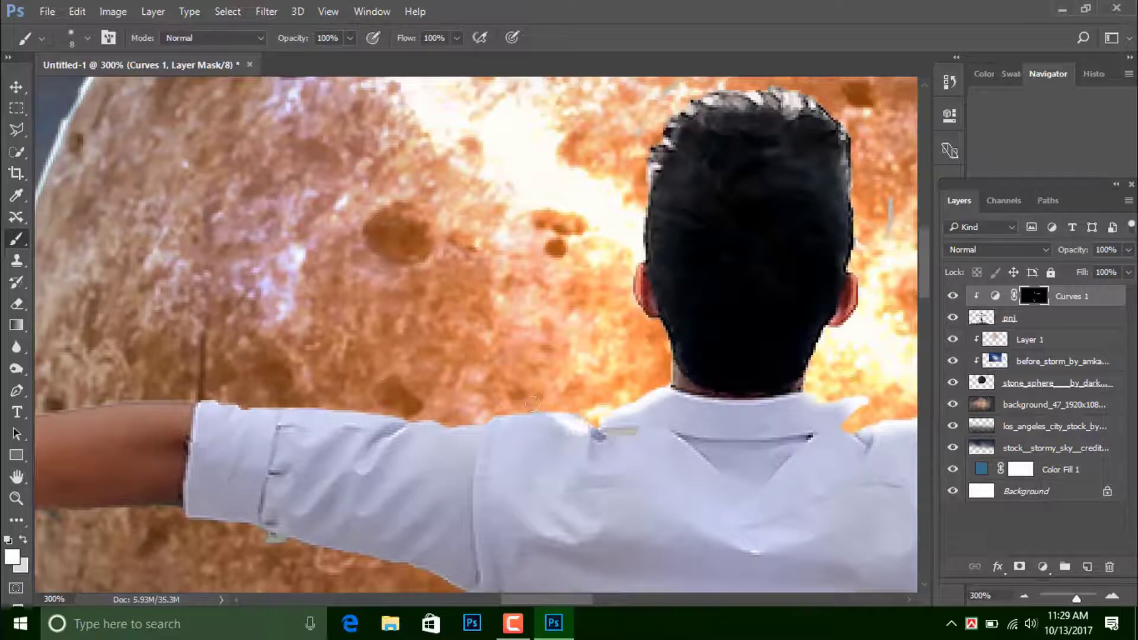
drag(442, 426, 583, 416)
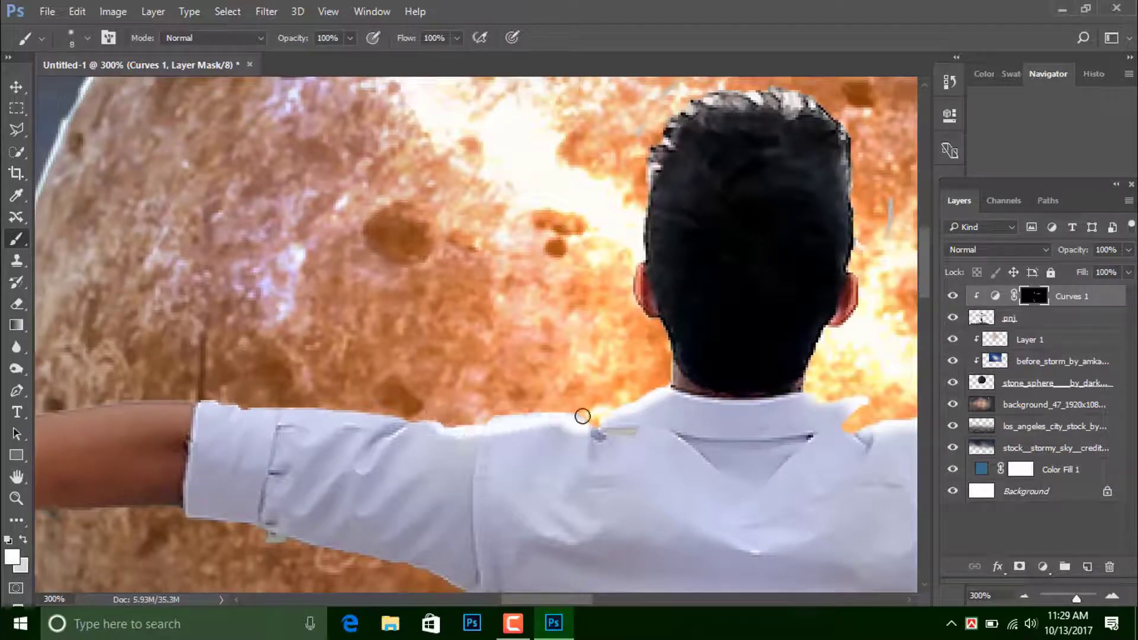
mouse_move(449, 420)
mouse_down()
mouse_move(343, 419)
mouse_move(199, 394)
mouse_up()
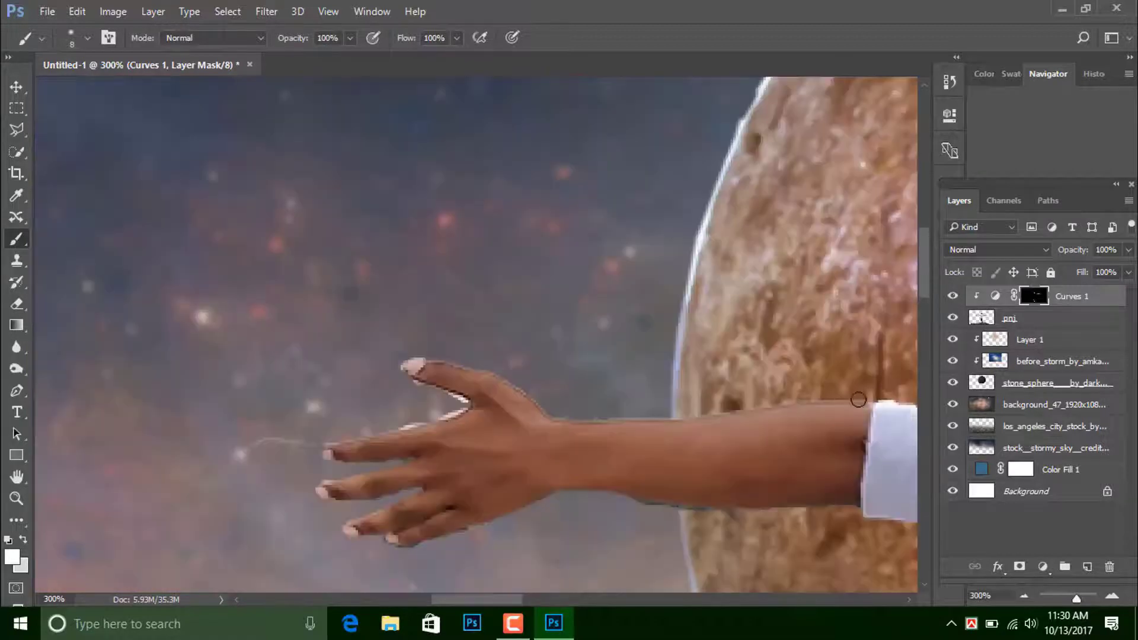
Step: Rim-light the forearm's top edge, the gaps between the fingers and the forearm's lower edge
mouse_move(859, 400)
mouse_down()
mouse_move(553, 413)
mouse_move(459, 360)
mouse_move(395, 363)
mouse_move(465, 409)
mouse_move(307, 443)
mouse_up()
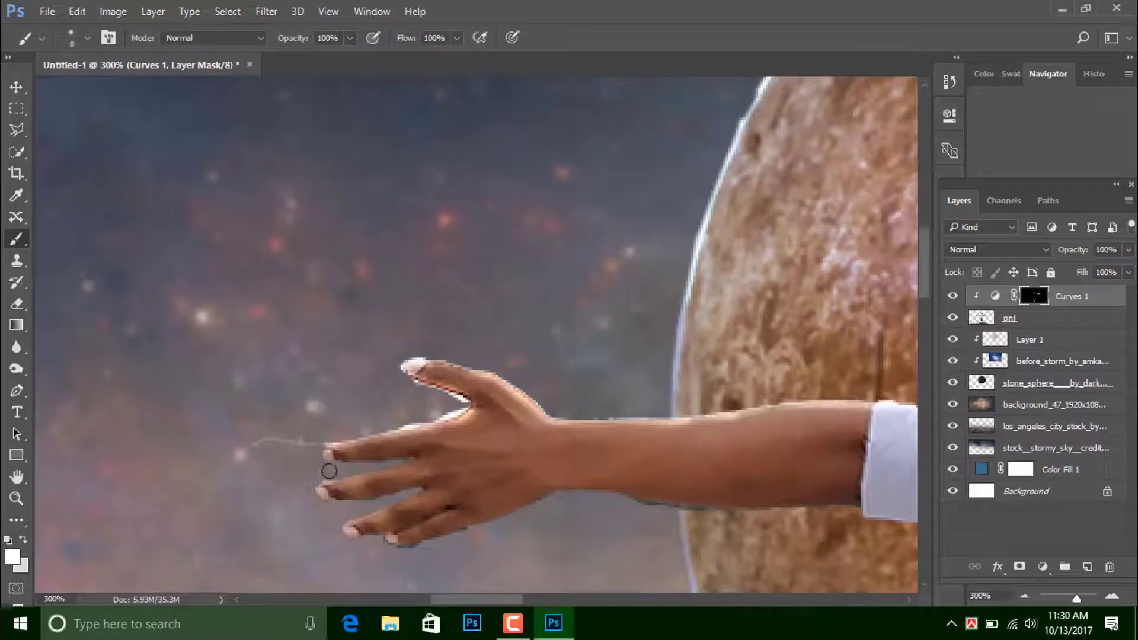
mouse_move(372, 465)
mouse_down()
mouse_move(409, 457)
mouse_move(317, 489)
mouse_move(403, 502)
mouse_move(334, 527)
mouse_move(414, 551)
mouse_up()
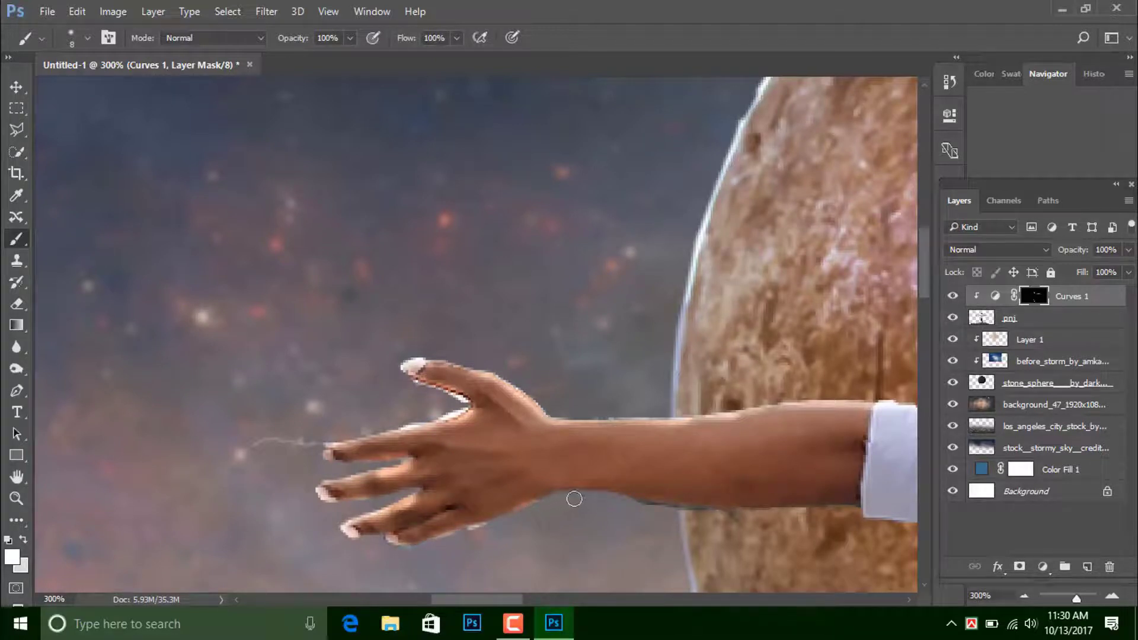
drag(546, 504, 815, 514)
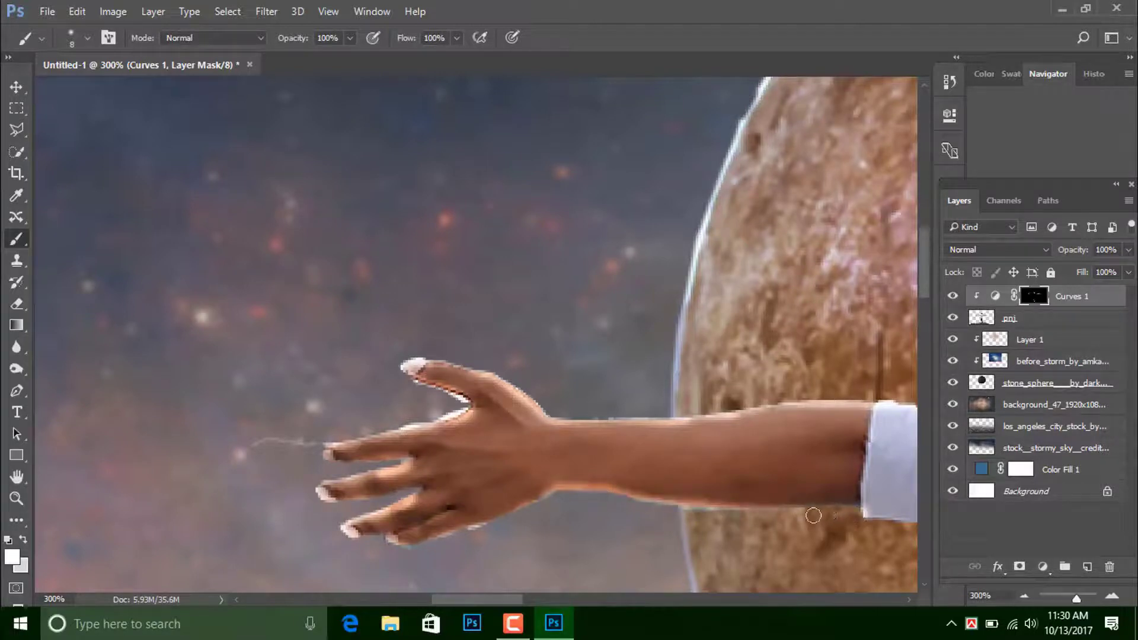
drag(833, 510, 836, 510)
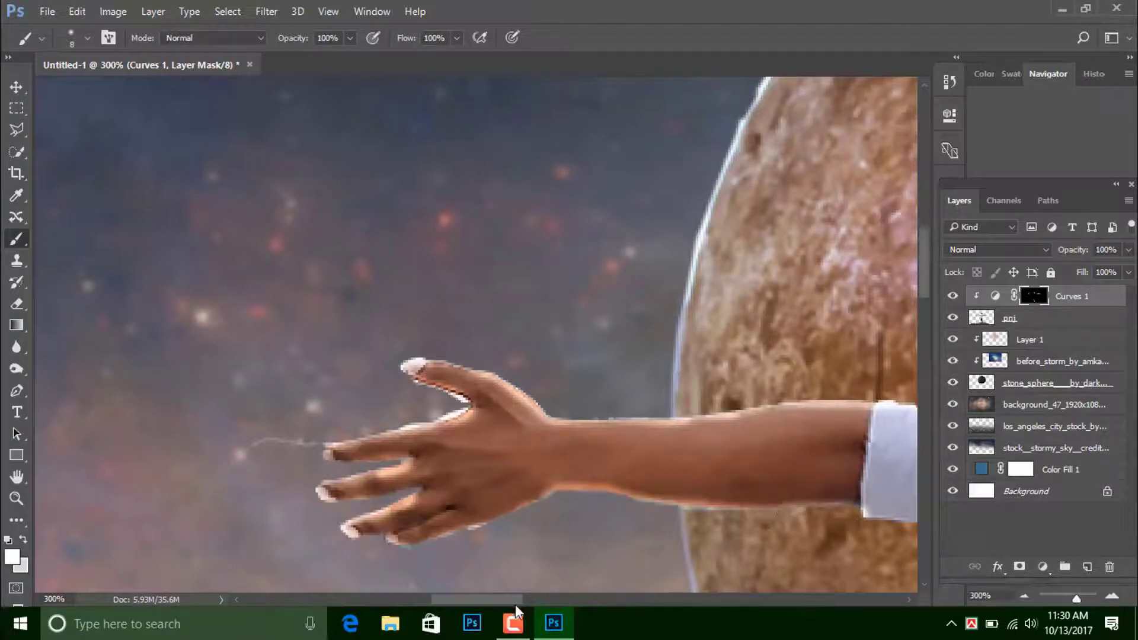
drag(524, 599, 564, 597)
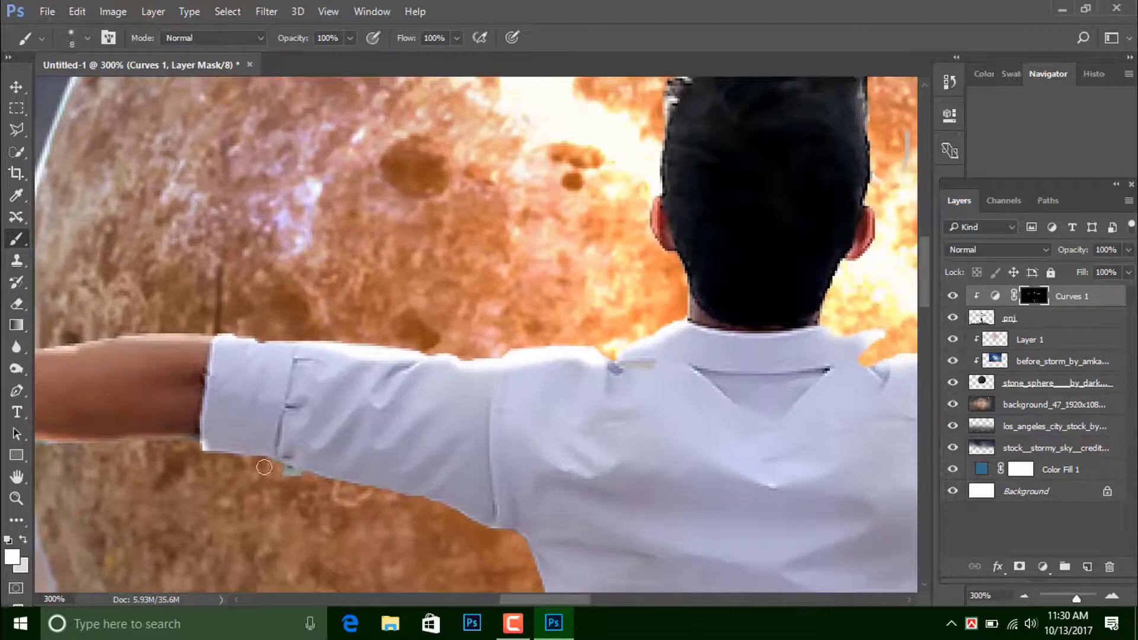
Step: Rim-light the sleeve's lower edge and the shirt's left edge down to the waist
mouse_move(209, 458)
mouse_down()
mouse_move(451, 508)
mouse_move(521, 533)
mouse_move(536, 565)
mouse_up()
scroll(563, 437, down, 5)
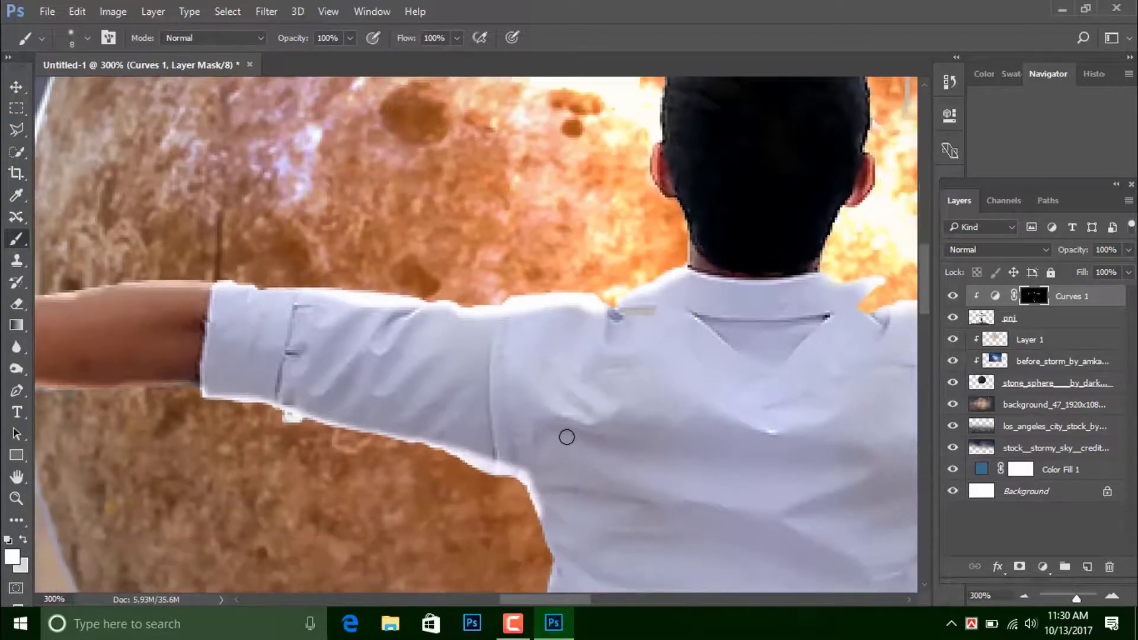
scroll(636, 368, down, 2)
scroll(669, 356, down, 2)
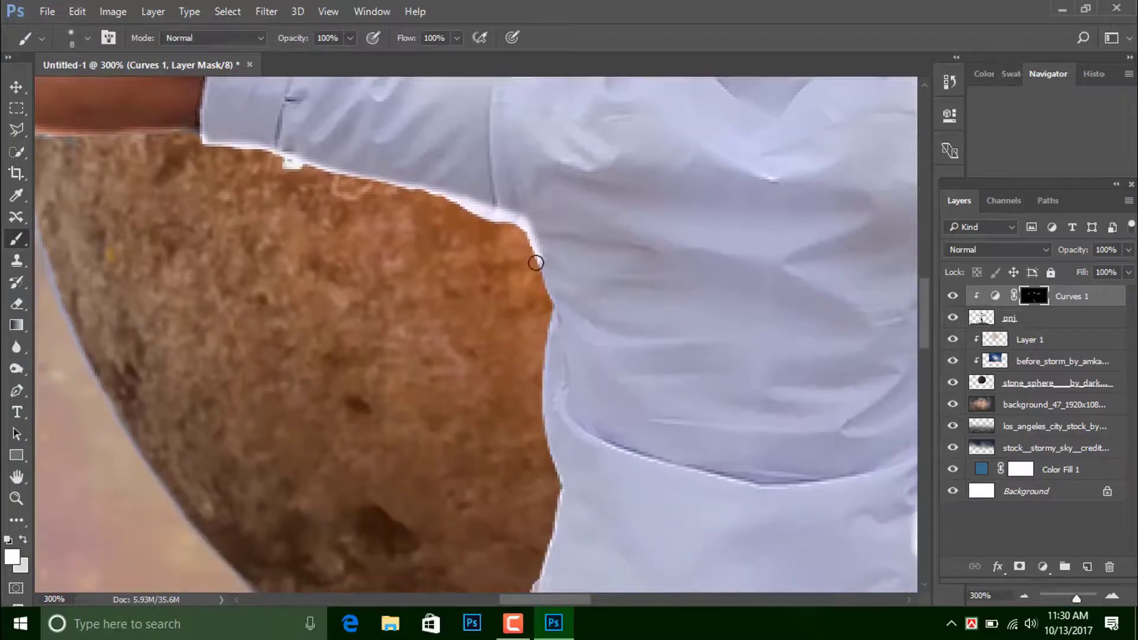
drag(535, 263, 556, 466)
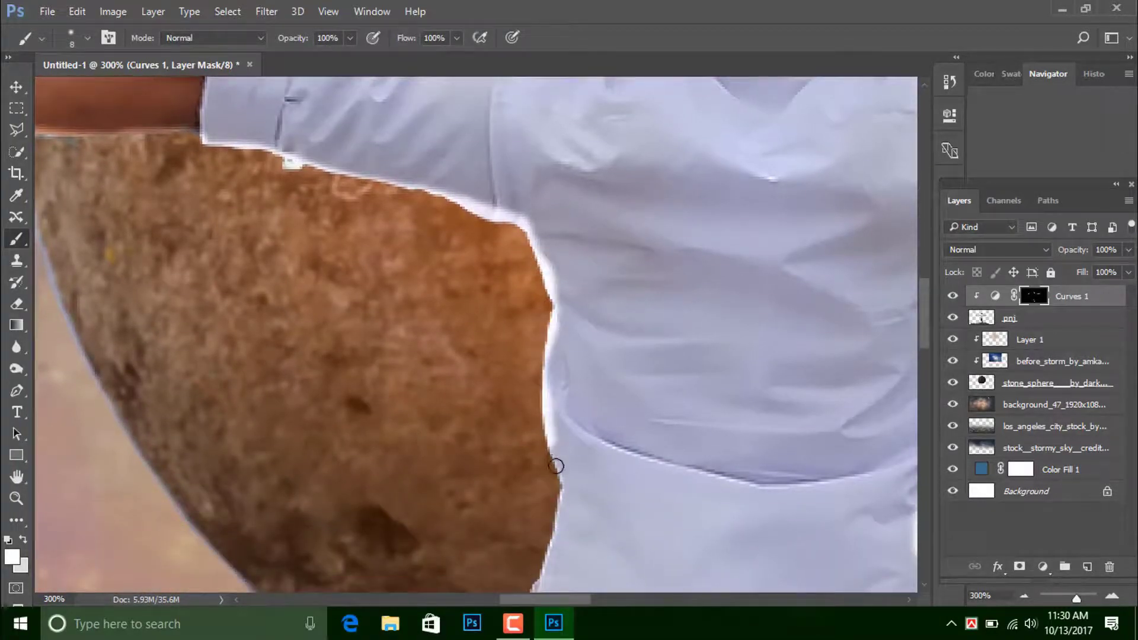
scroll(574, 399, down, 1)
scroll(602, 335, down, 2)
scroll(570, 245, down, 2)
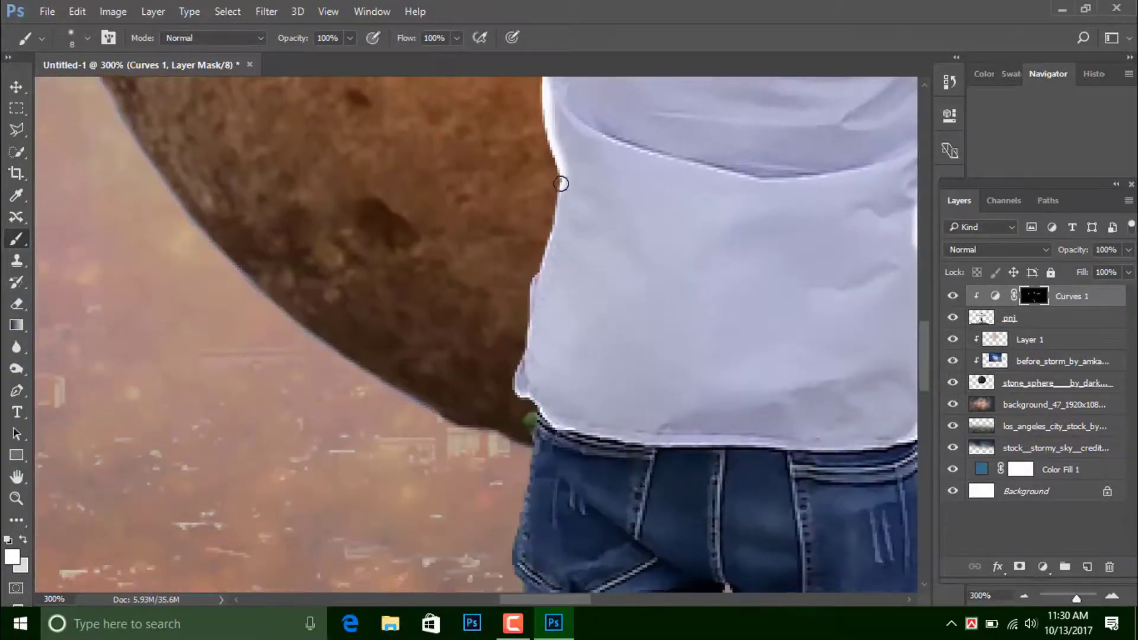
drag(561, 183, 520, 389)
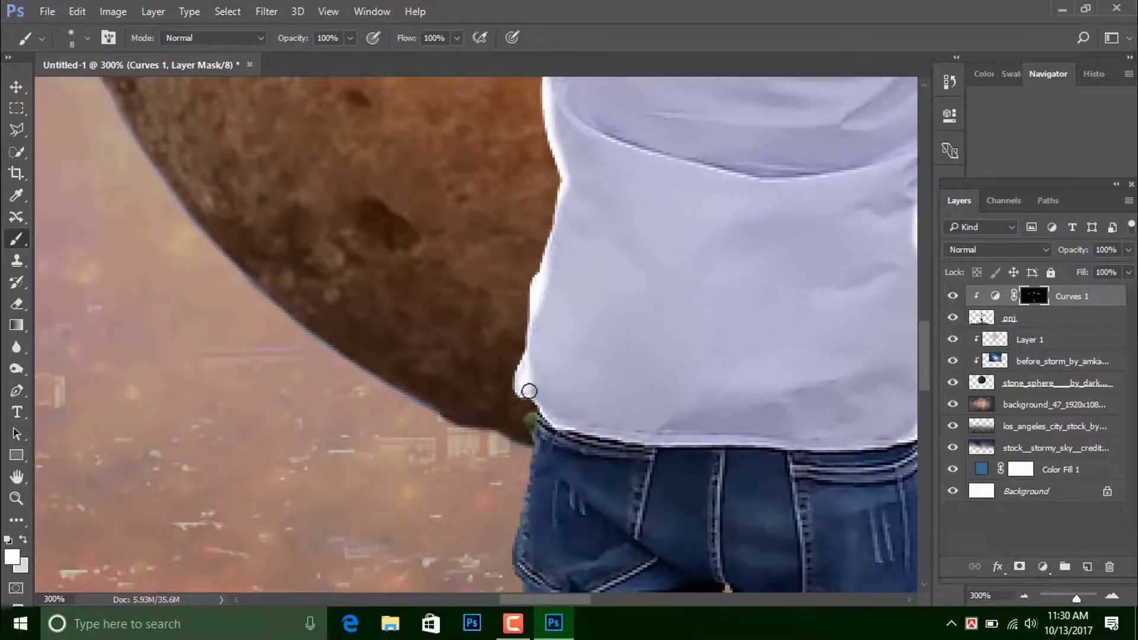
scroll(576, 274, down, 1)
scroll(579, 261, down, 2)
scroll(581, 249, down, 1)
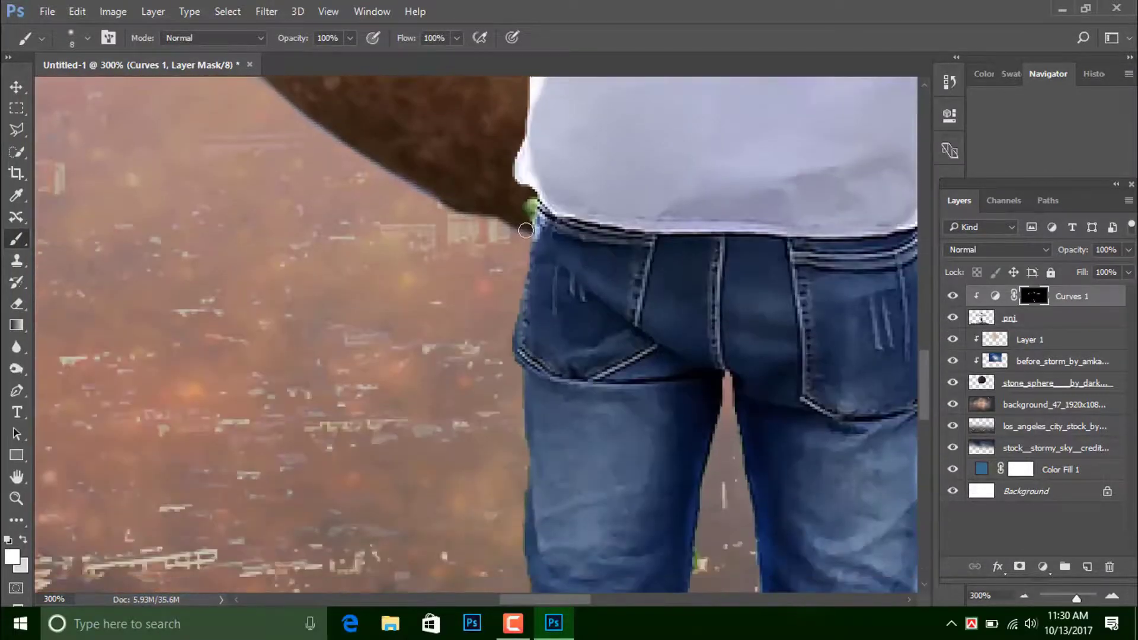
Step: Paint white along the jeans' left edge down toward the shoe
mouse_move(532, 264)
mouse_down()
mouse_move(522, 349)
mouse_move(532, 430)
mouse_up()
scroll(536, 267, down, 2)
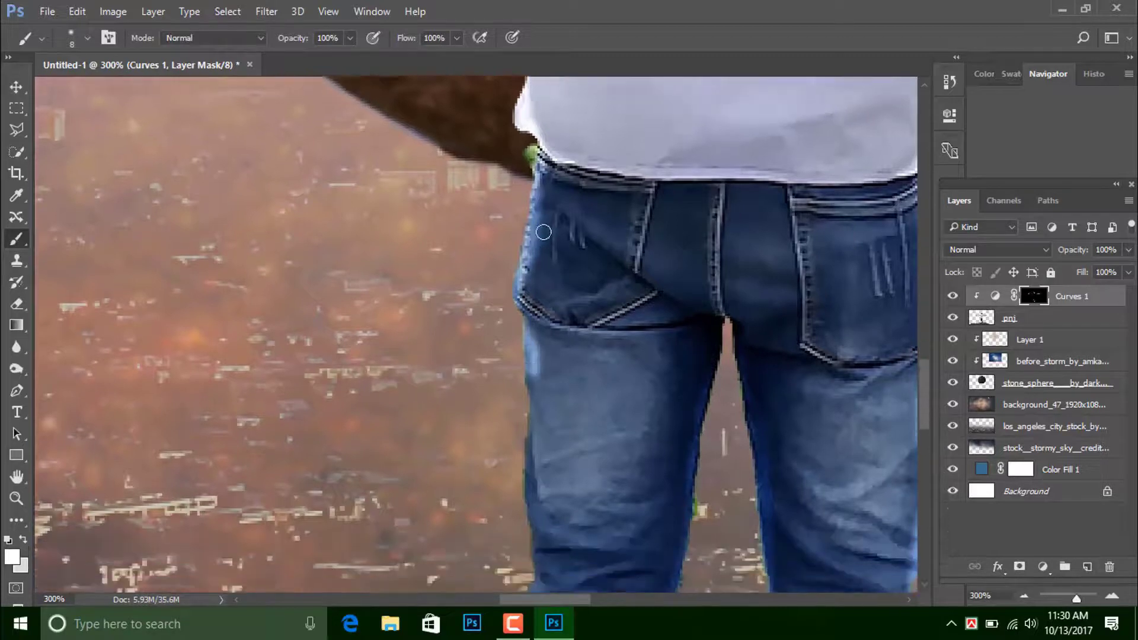
scroll(536, 237, down, 1)
scroll(536, 207, down, 4)
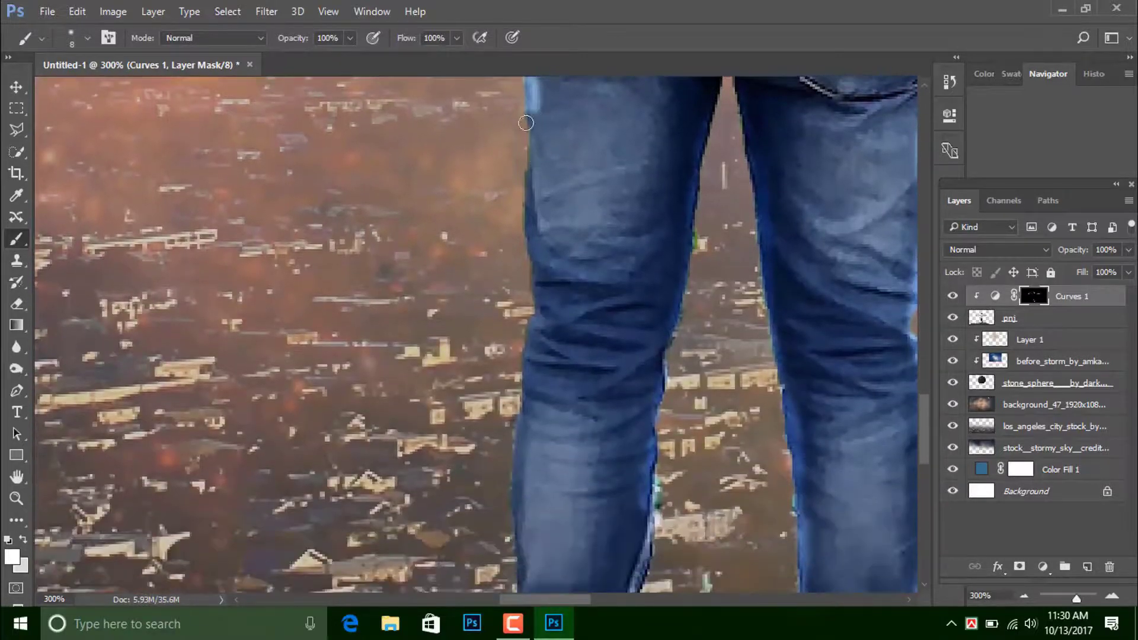
mouse_move(526, 123)
mouse_down()
mouse_move(526, 330)
mouse_move(504, 412)
mouse_up()
scroll(515, 249, down, 2)
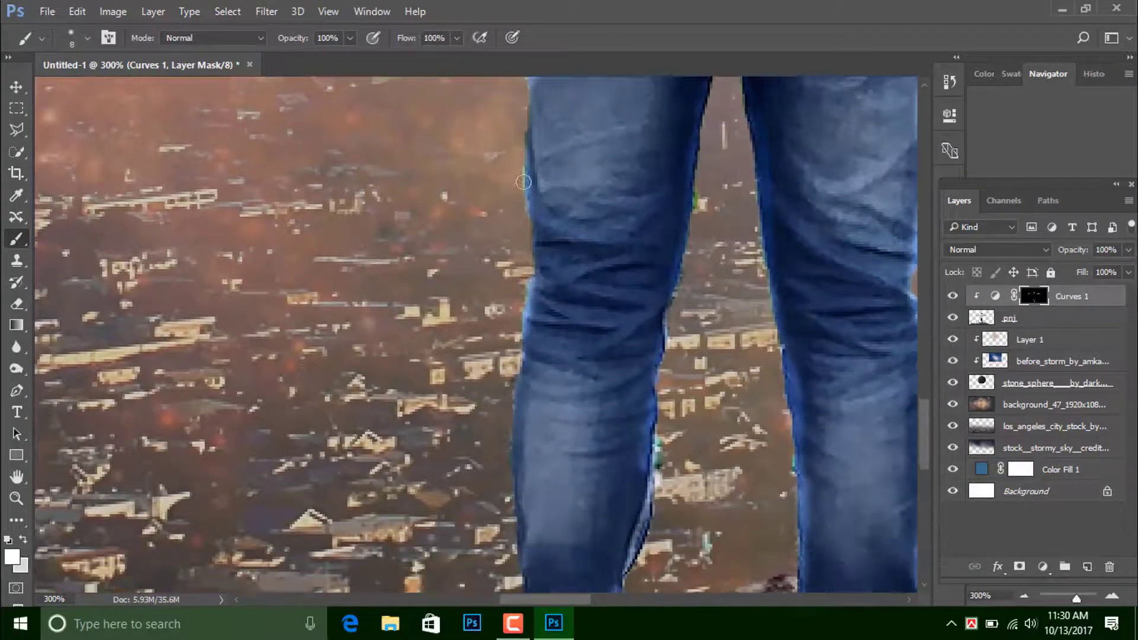
scroll(524, 182, down, 2)
scroll(523, 182, down, 1)
drag(536, 97, 517, 305)
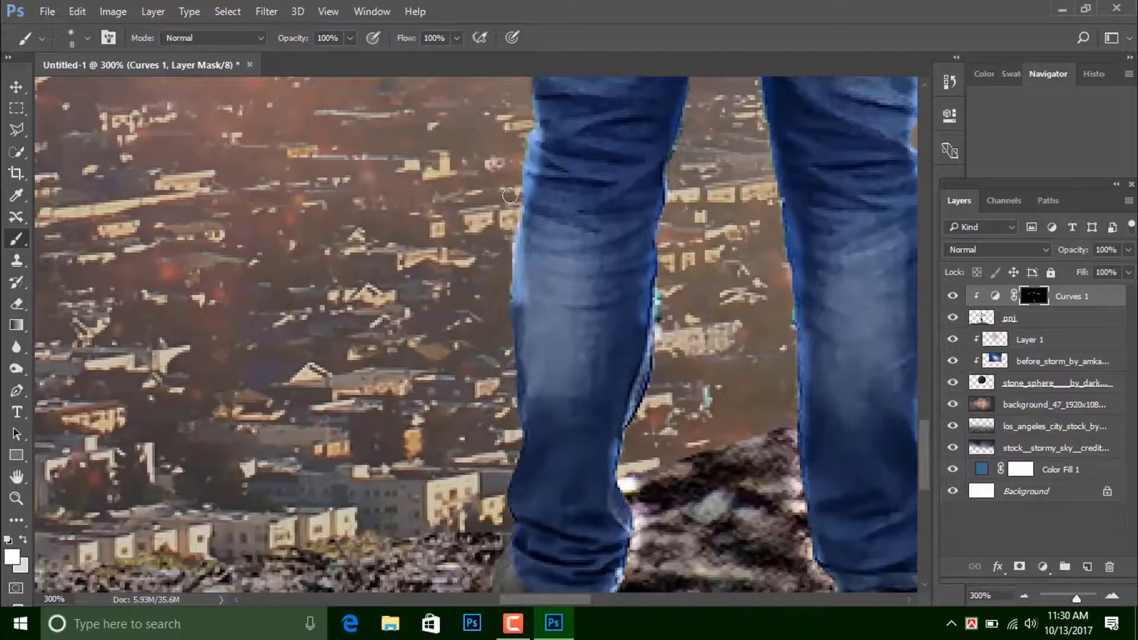
scroll(509, 195, down, 3)
drag(512, 190, 518, 320)
scroll(515, 228, down, 2)
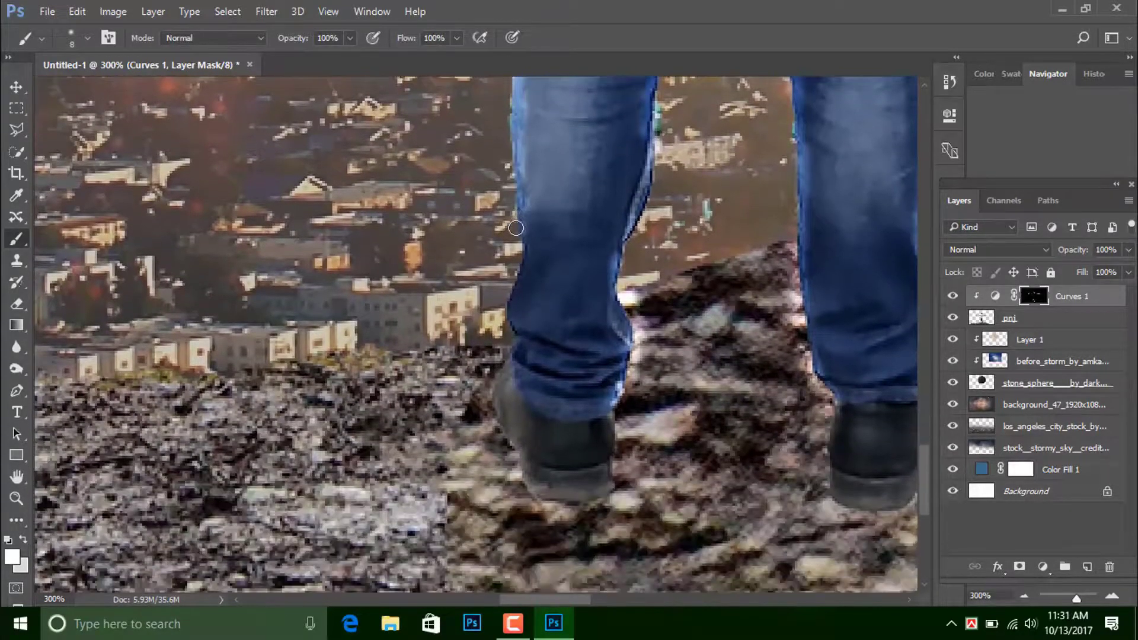
mouse_move(519, 231)
mouse_down()
mouse_move(495, 397)
mouse_move(513, 492)
mouse_move(577, 516)
mouse_move(598, 507)
mouse_up()
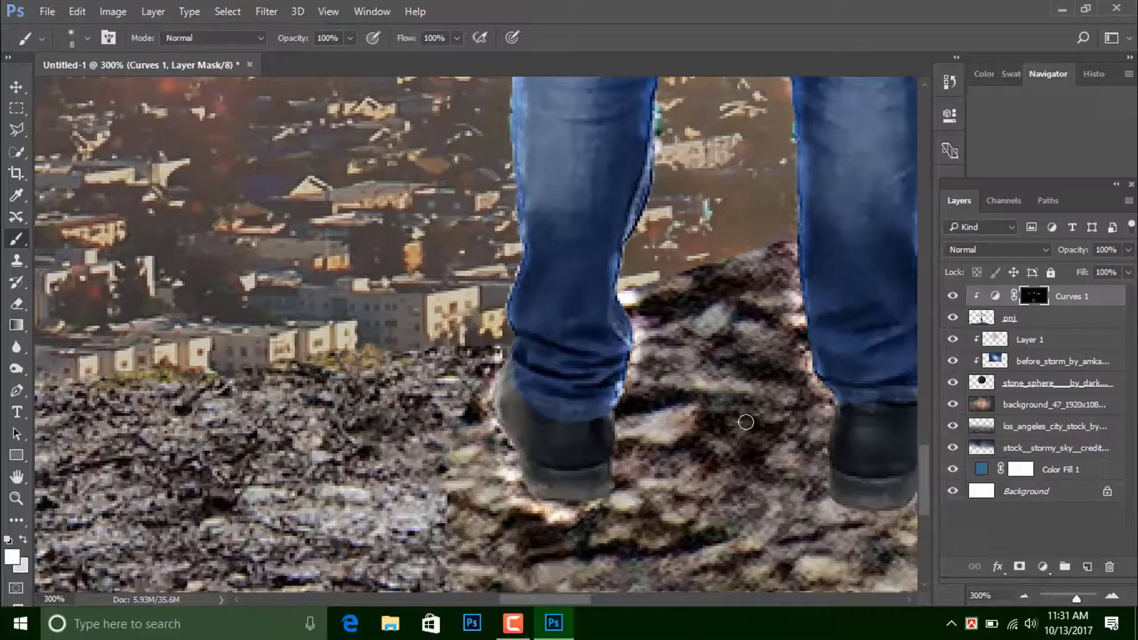
Step: Brighten the foreground rocks with a size-200 brush, then around the feet at size 50
key(ctrl+minus)
key(ctrl+minus)
key(ctrl+minus)
key(ctrl+minus)
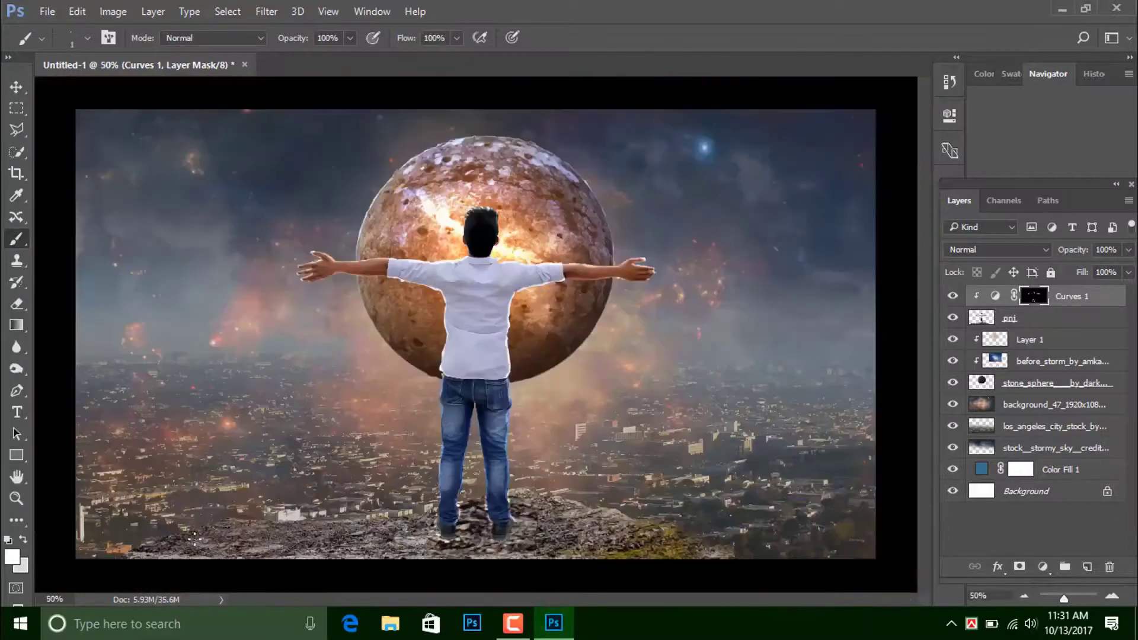
mouse_move(249, 527)
mouse_down()
mouse_move(367, 515)
mouse_move(130, 533)
mouse_up()
mouse_move(509, 522)
mouse_down()
mouse_move(589, 498)
mouse_move(771, 557)
mouse_up()
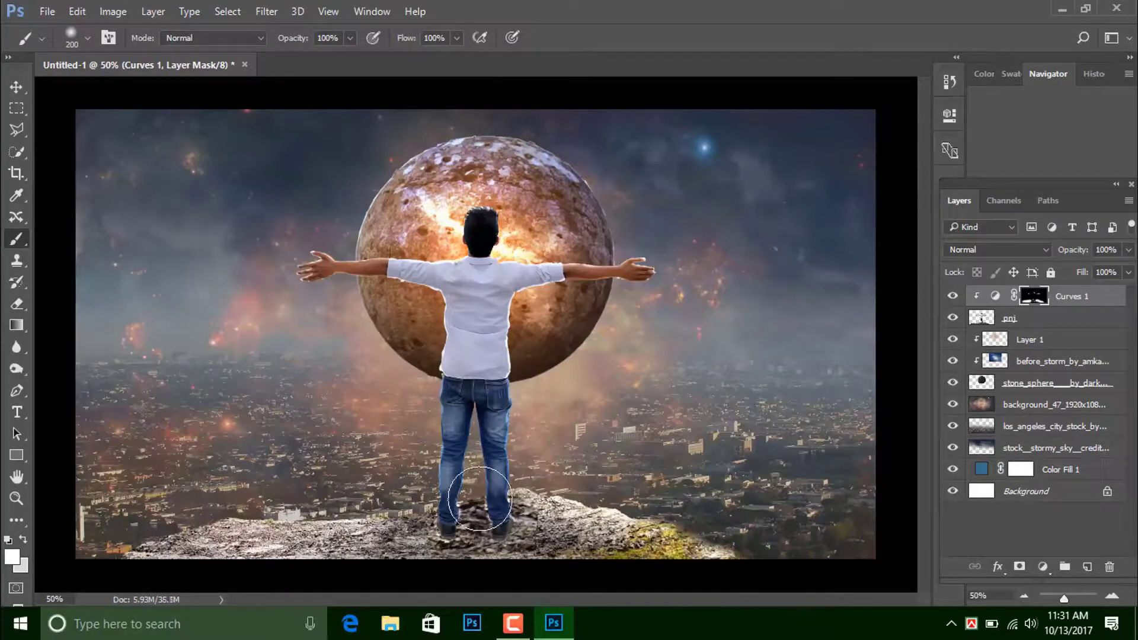
key(bracketleft)
key(bracketleft)
key(bracketleft)
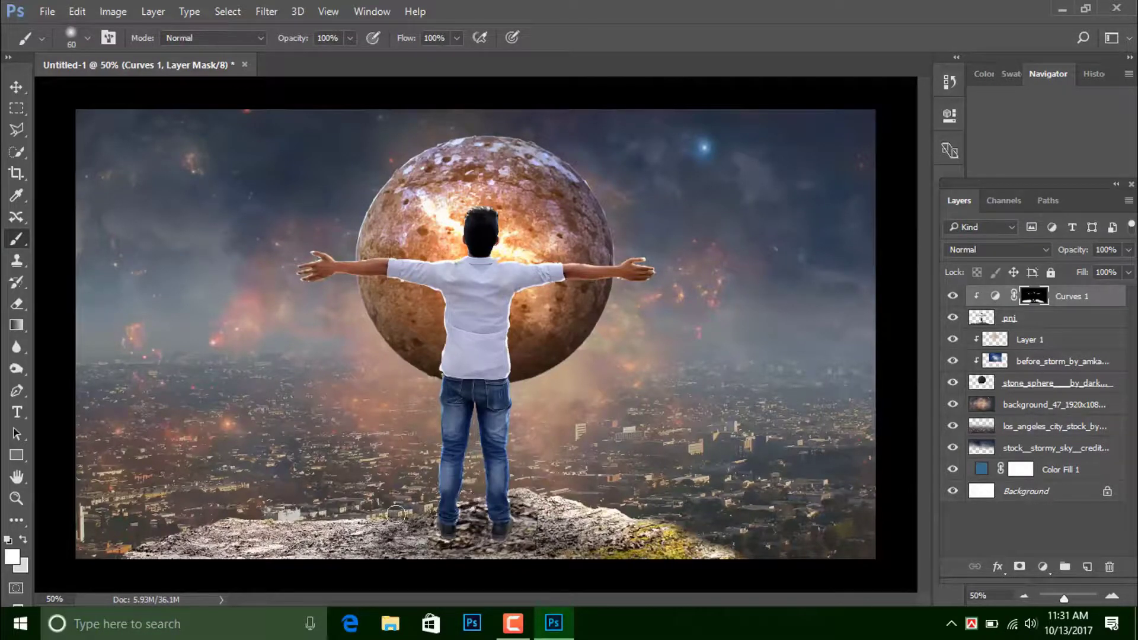
drag(396, 513, 496, 533)
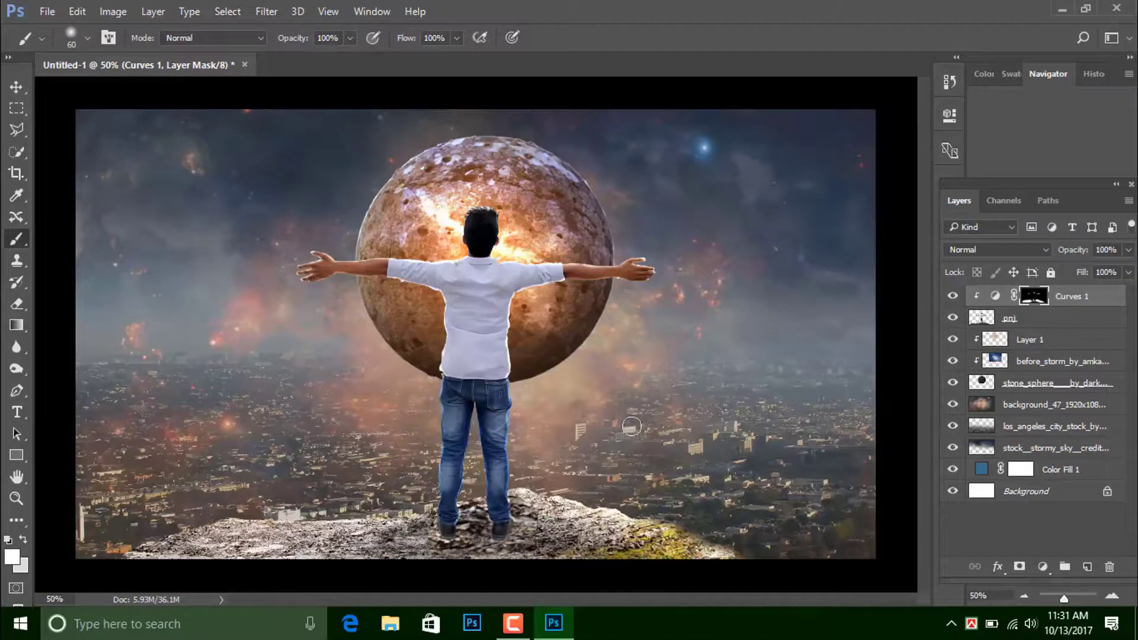
key(ctrl+minus)
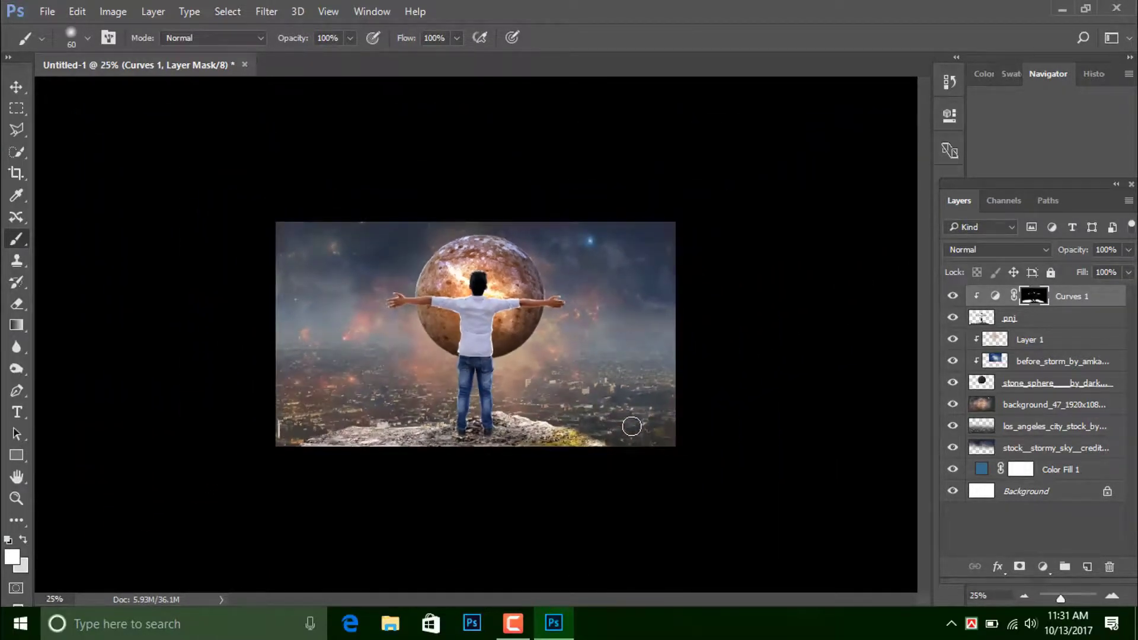
key(ctrl+0)
Step: Add a Vibrance adjustment layer above Curves 1 with Vibrance set to 70
click(995, 295)
click(1038, 567)
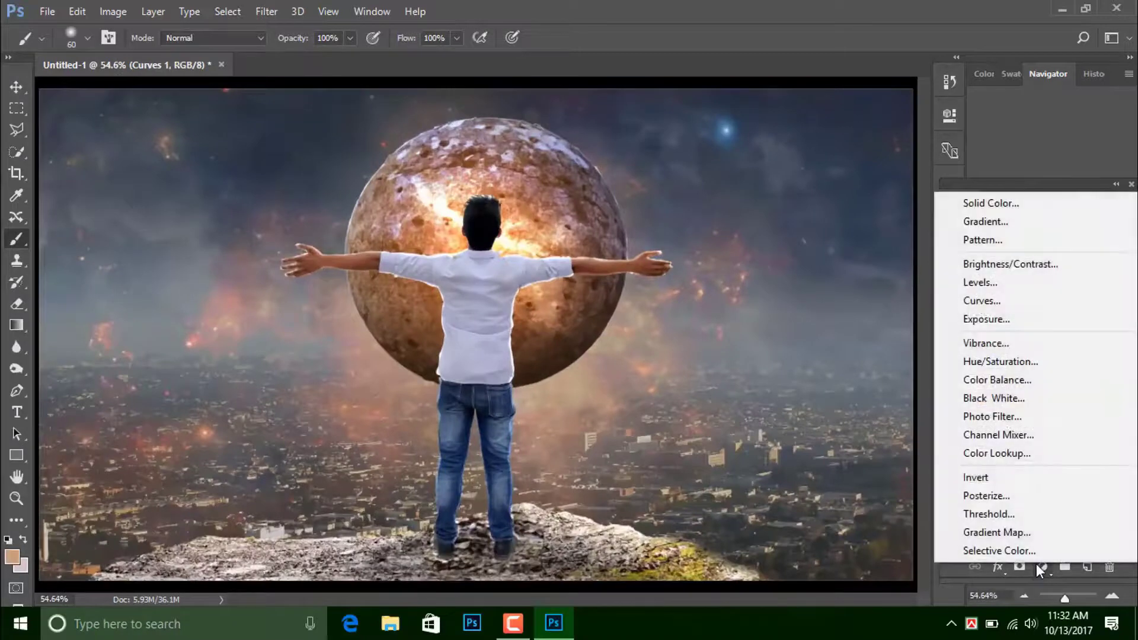
click(1019, 342)
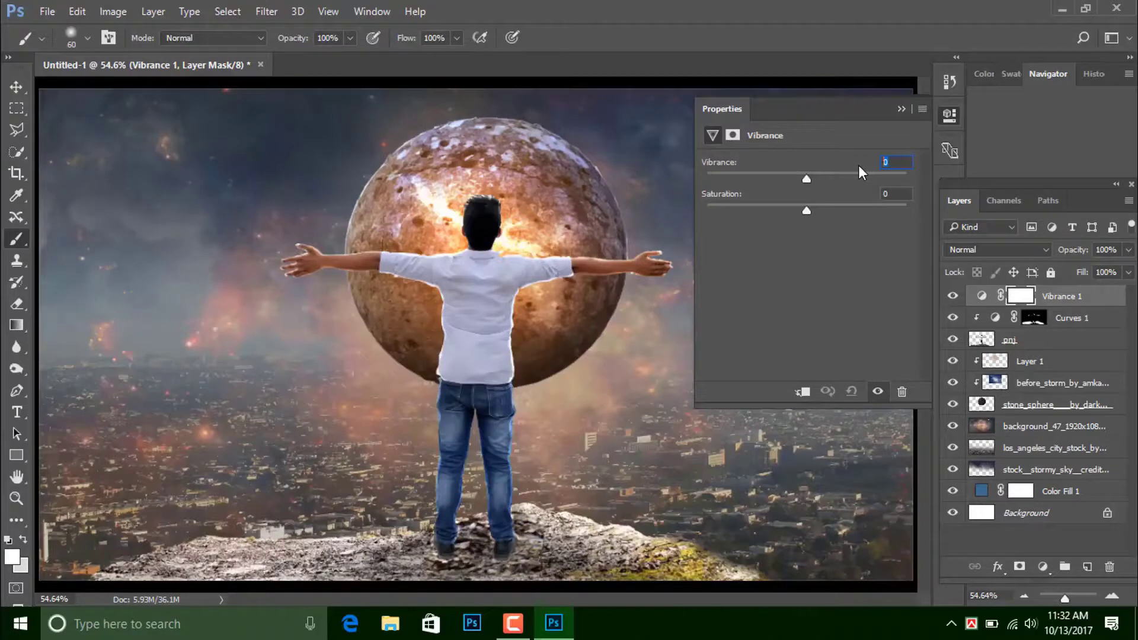
text(80)
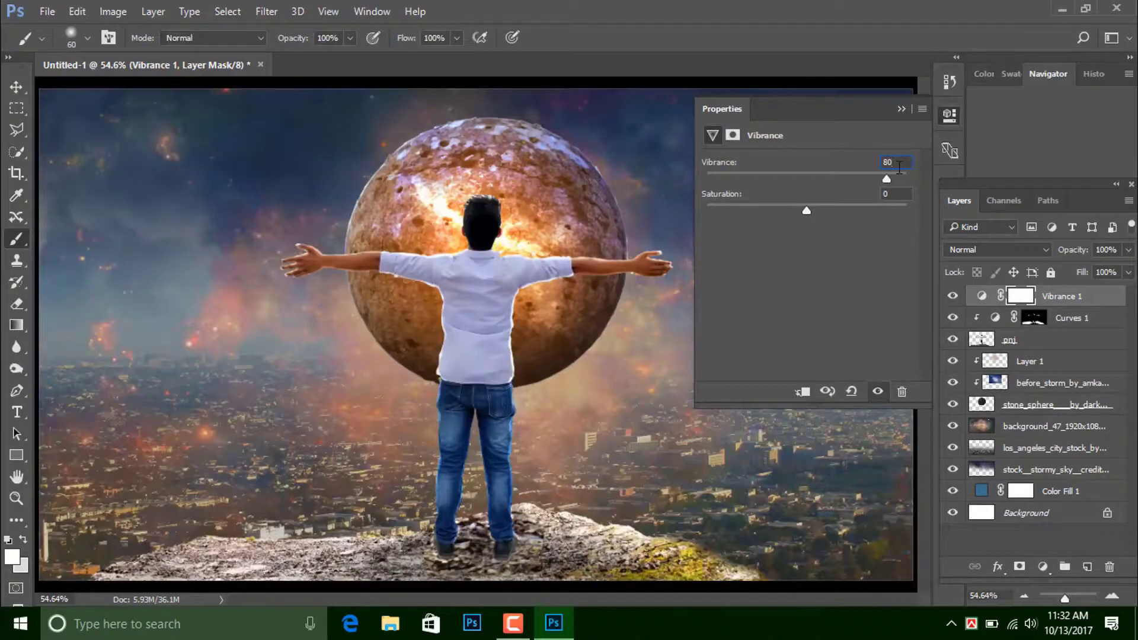
text(00)
key(Return)
text(70)
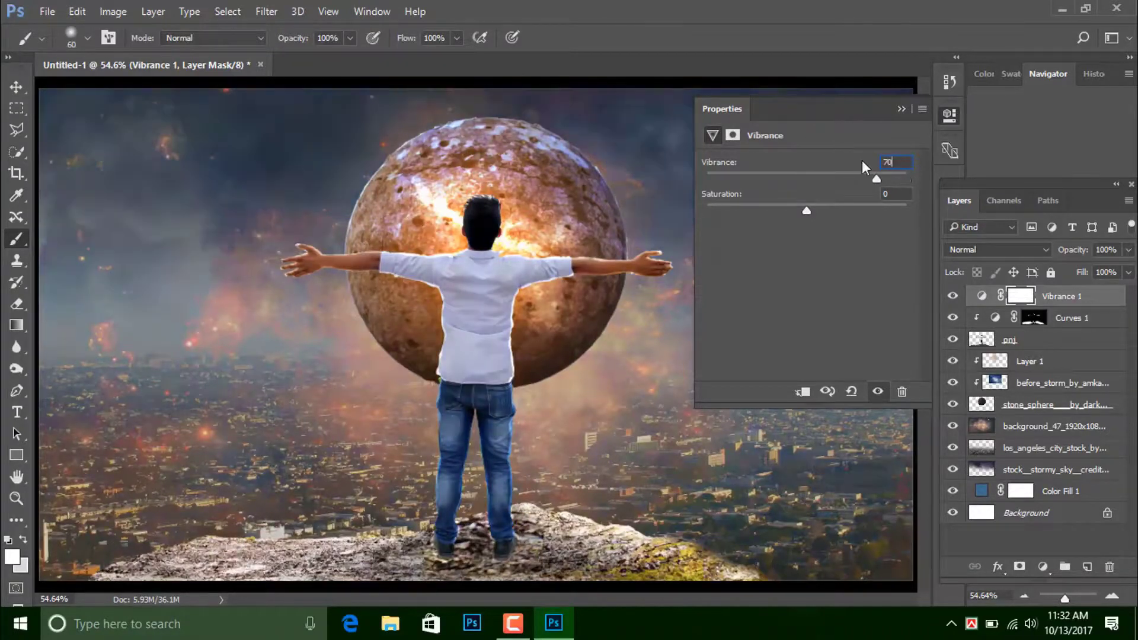
click(905, 107)
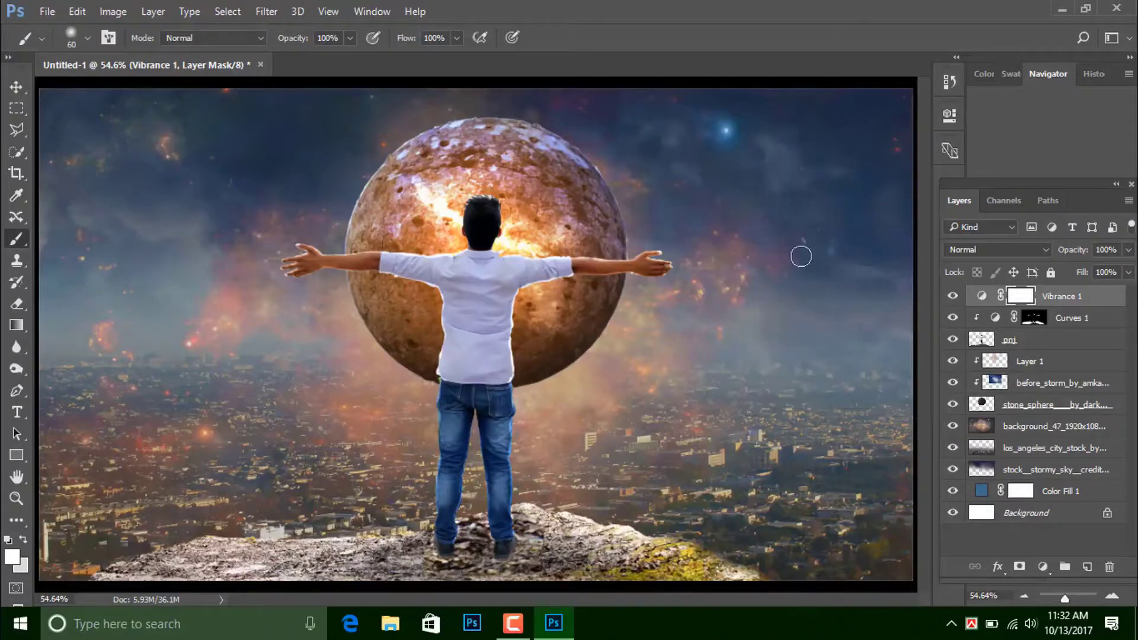
click(516, 623)
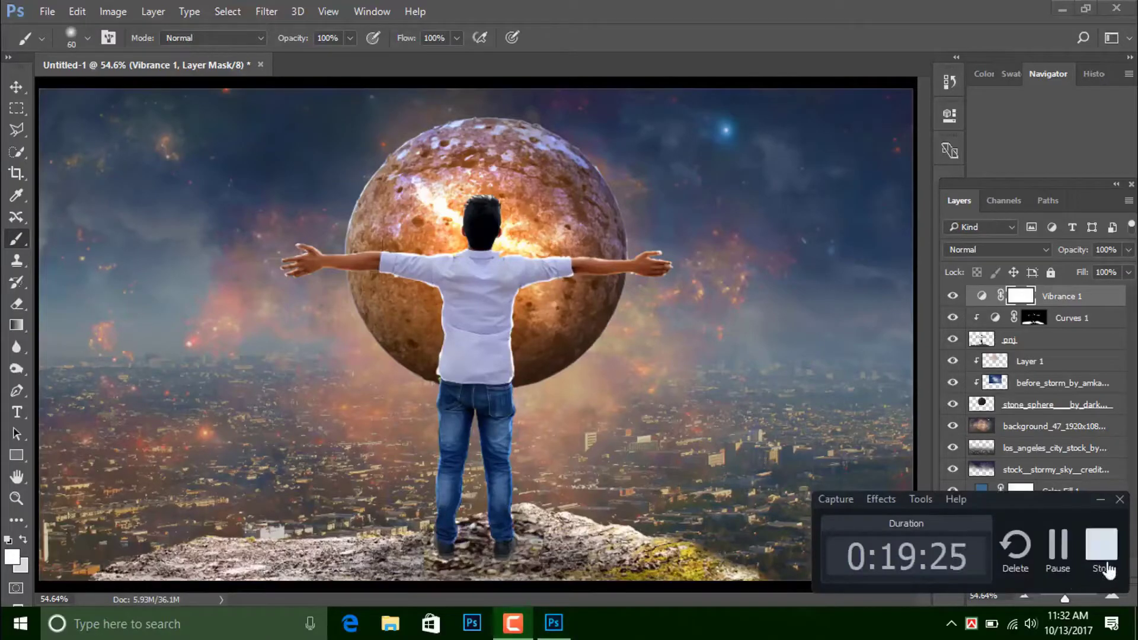